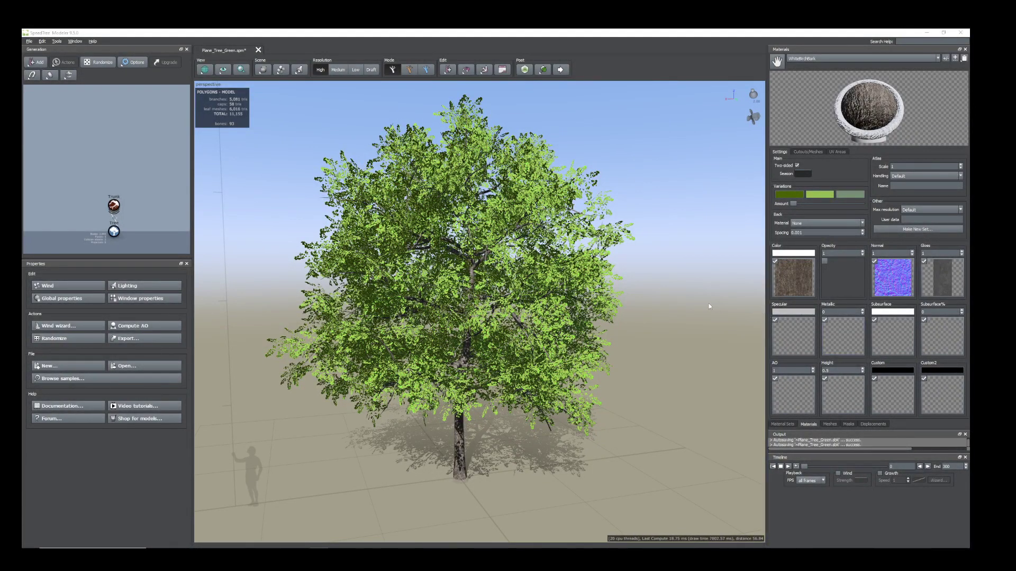
Examine the finished plane tree's foliage and trunk from several angles and distances
mouse_move(659, 317)
mouse_down()
mouse_move(649, 316)
mouse_move(660, 318)
mouse_up()
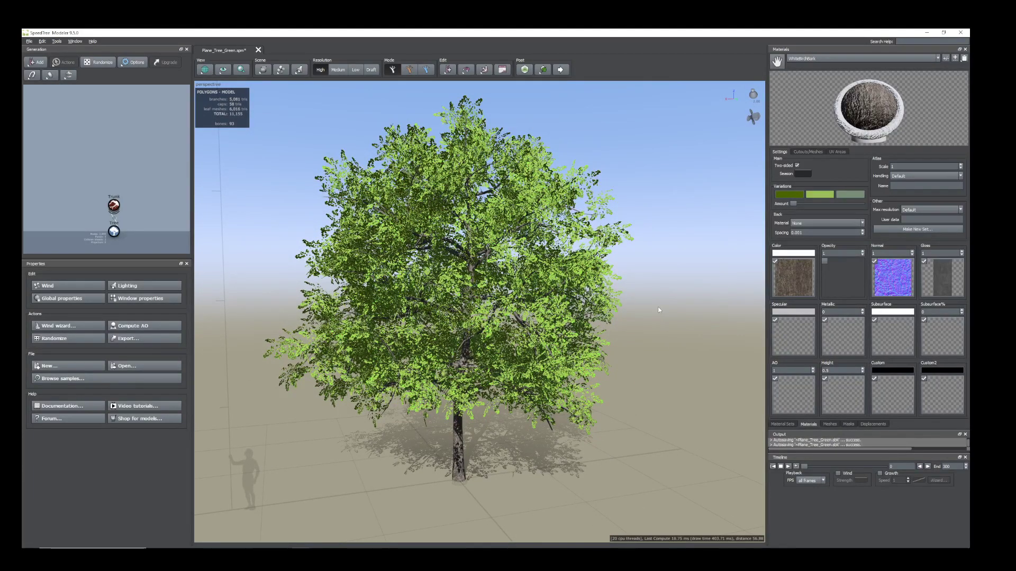
drag(496, 263, 501, 279)
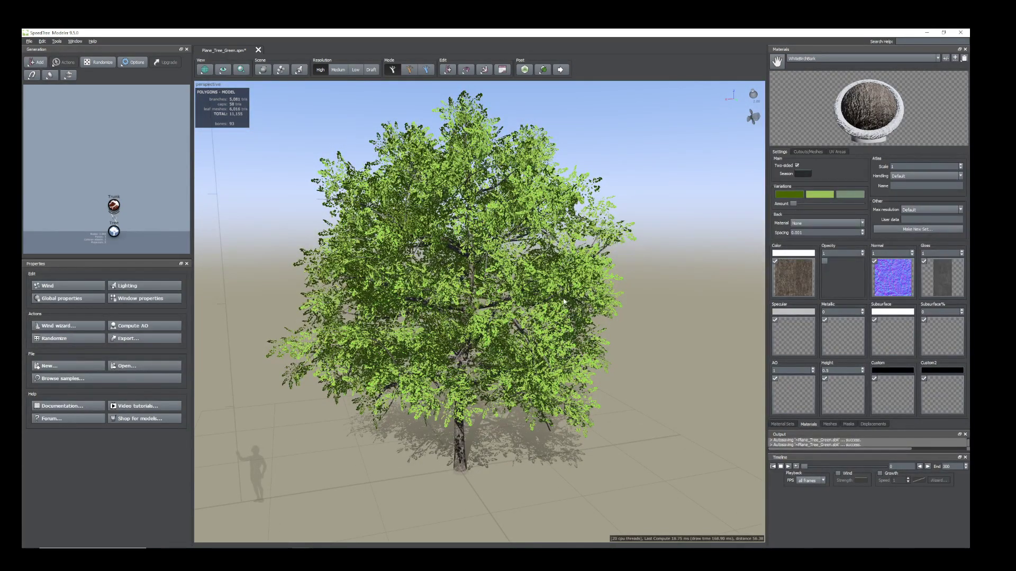
scroll(563, 300, down, 2)
scroll(563, 299, up, 5)
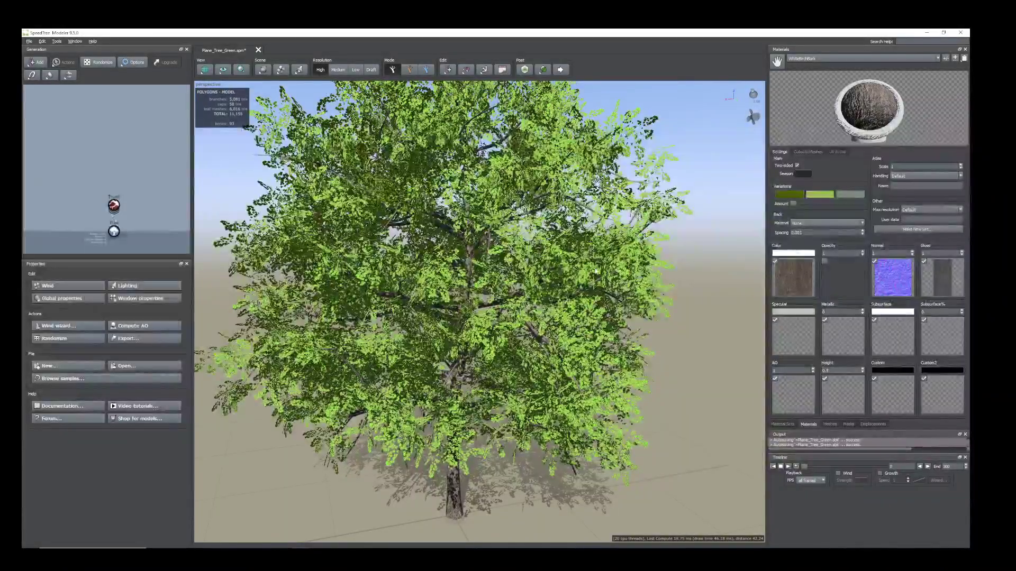
scroll(592, 282, up, 3)
drag(592, 283, 591, 225)
scroll(479, 313, down, 5)
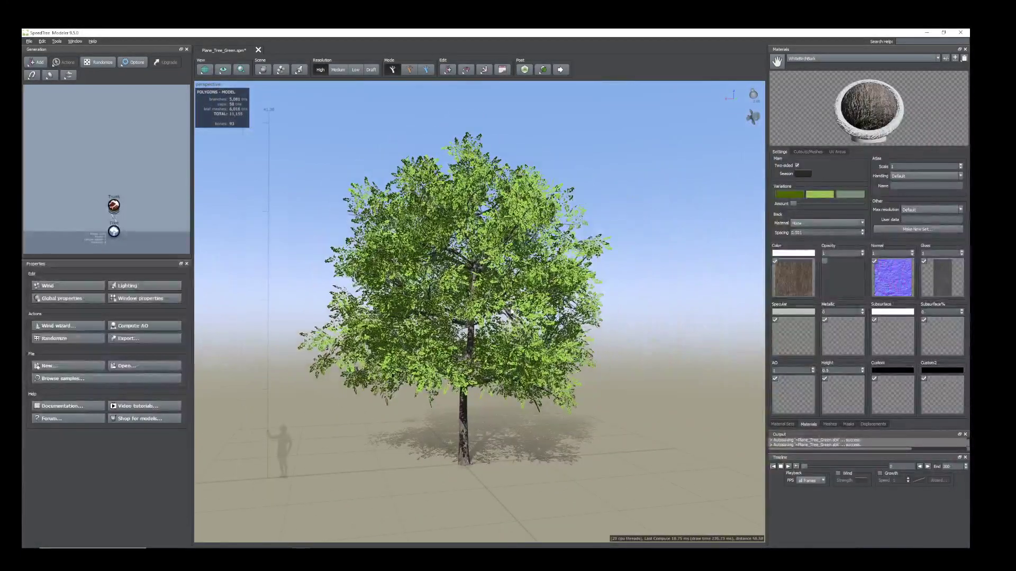
drag(559, 321, 532, 335)
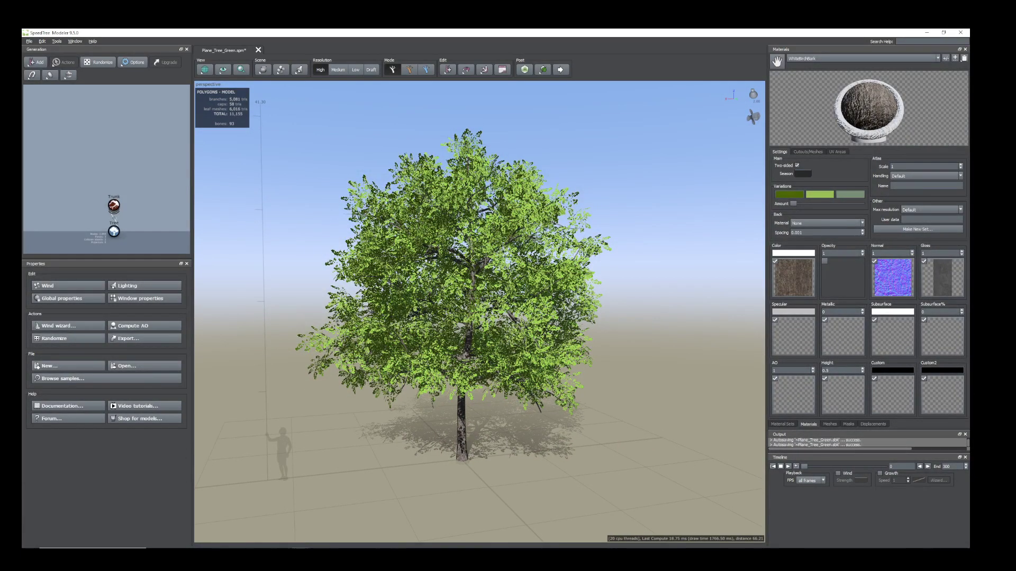
Switch to the new empty SpeedTree model and add a Trunk generator to the Tree node
click(340, 515)
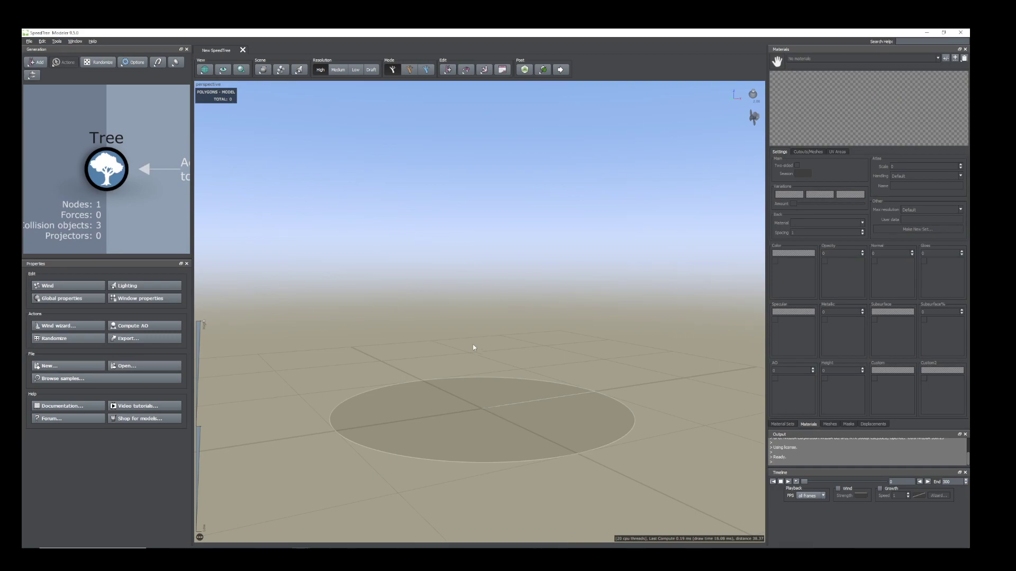
click(113, 172)
right_click(114, 172)
mouse_move(158, 176)
mouse_move(235, 260)
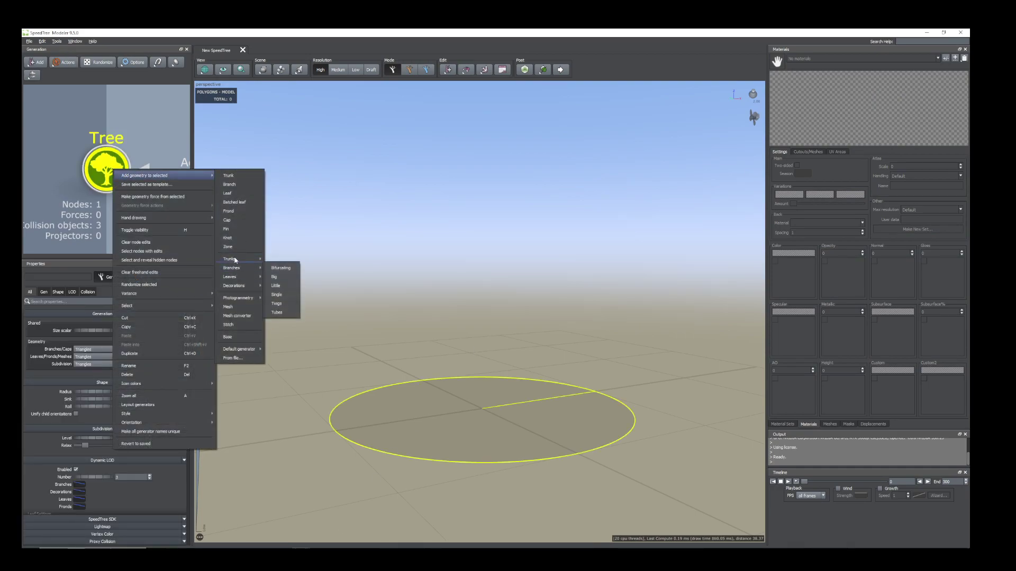
click(240, 177)
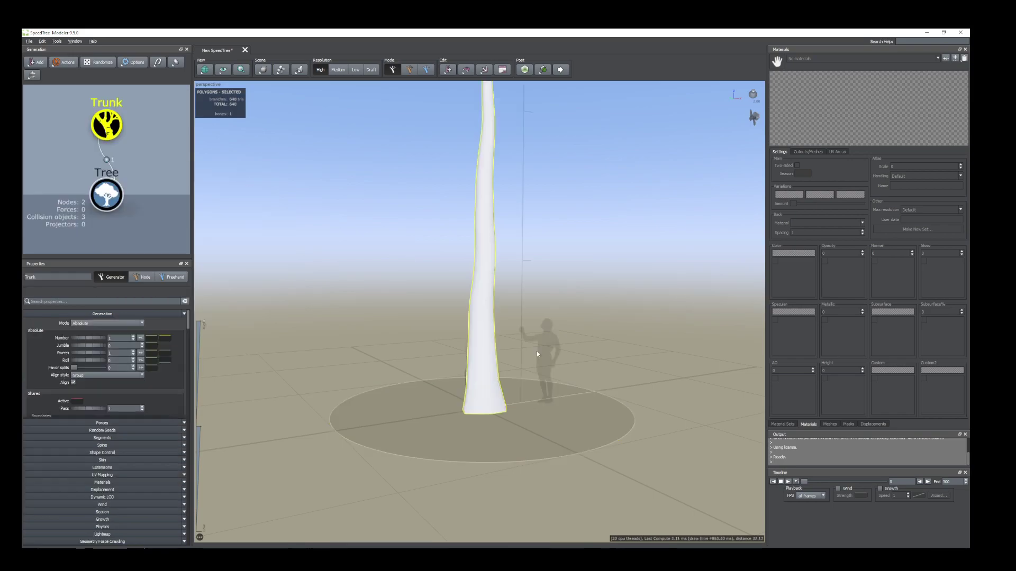
Set the trunk's absolute spine length to 45
click(482, 345)
scroll(481, 344, down, 3)
middle_drag(529, 289, 513, 346)
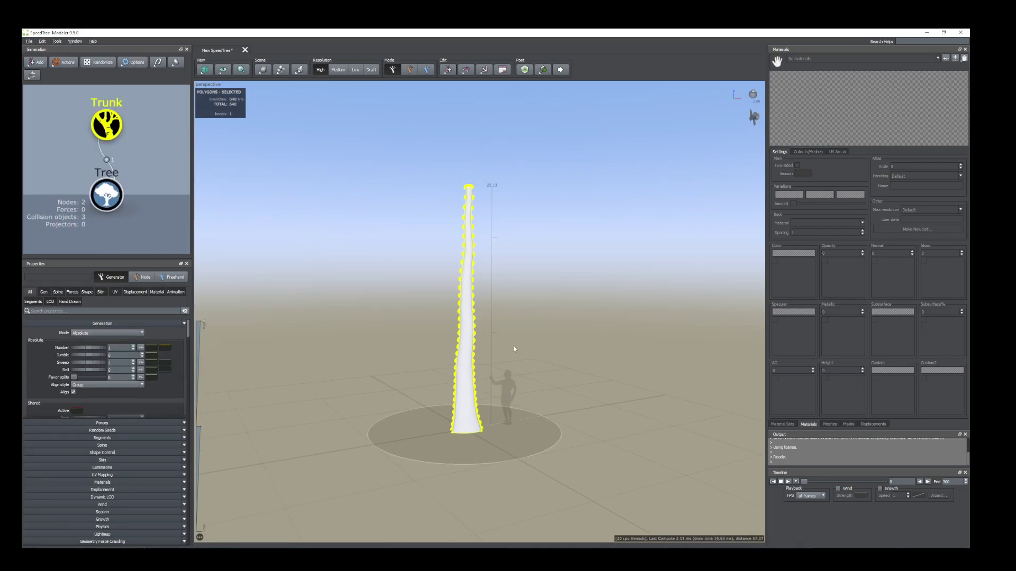
click(58, 292)
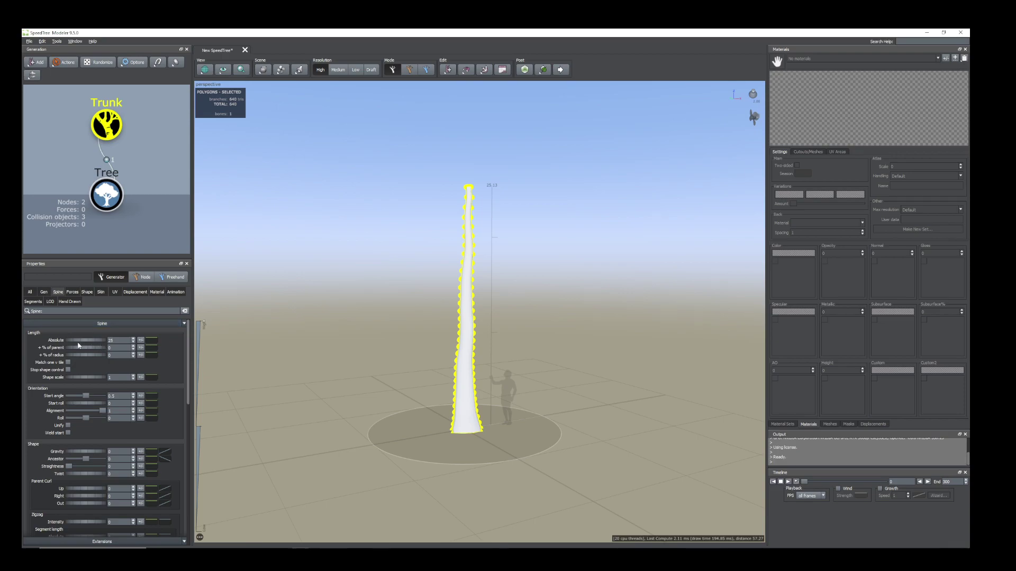
double_click(111, 340)
text(45)
key(Return)
scroll(528, 364, down, 2)
scroll(527, 364, down, 1)
mouse_move(540, 369)
middle_down()
mouse_move(533, 360)
mouse_move(542, 379)
middle_up()
drag(542, 379, 502, 403)
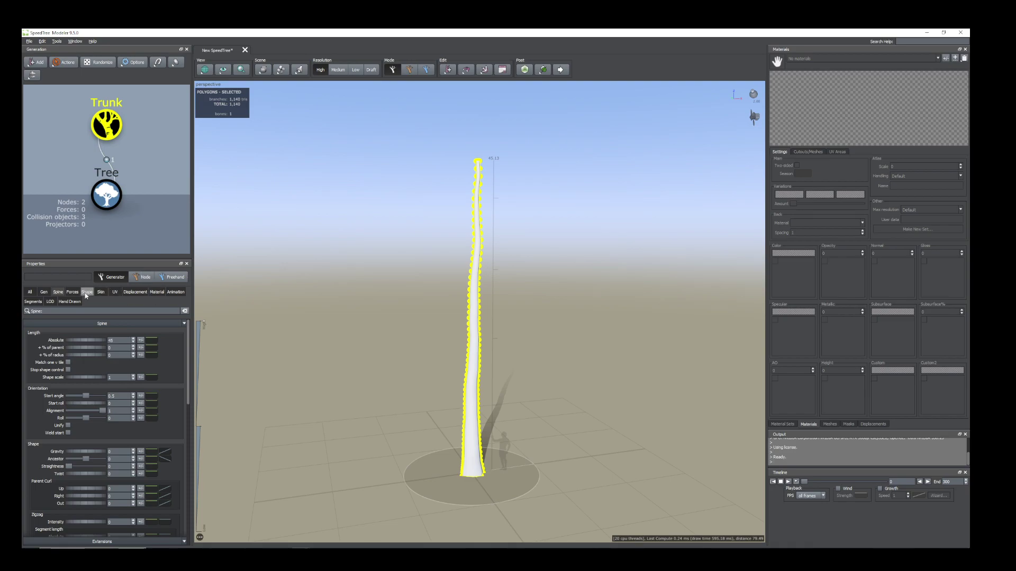
Add a Branch generator to the Trunk node
right_click(102, 127)
mouse_move(138, 130)
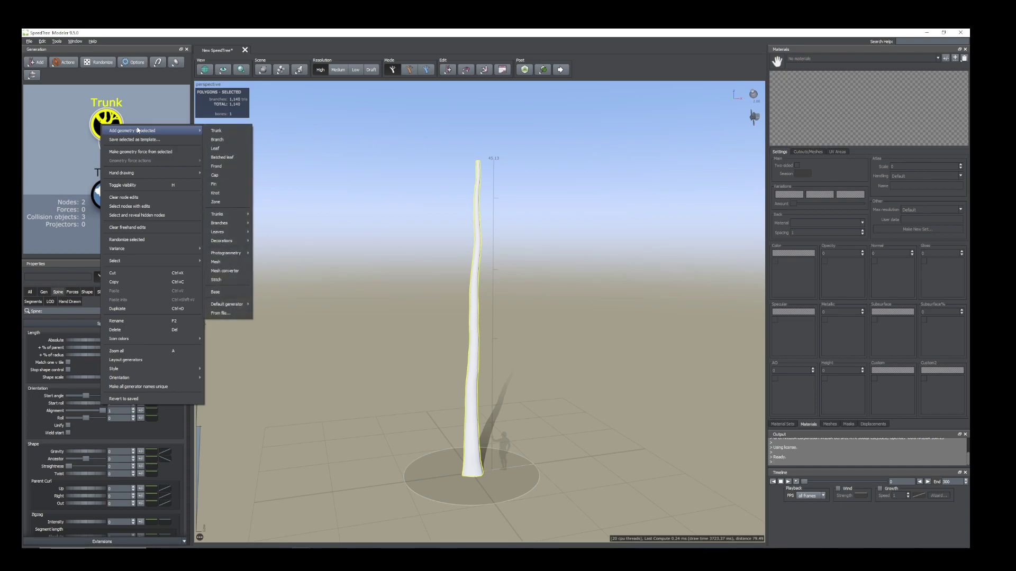
click(216, 140)
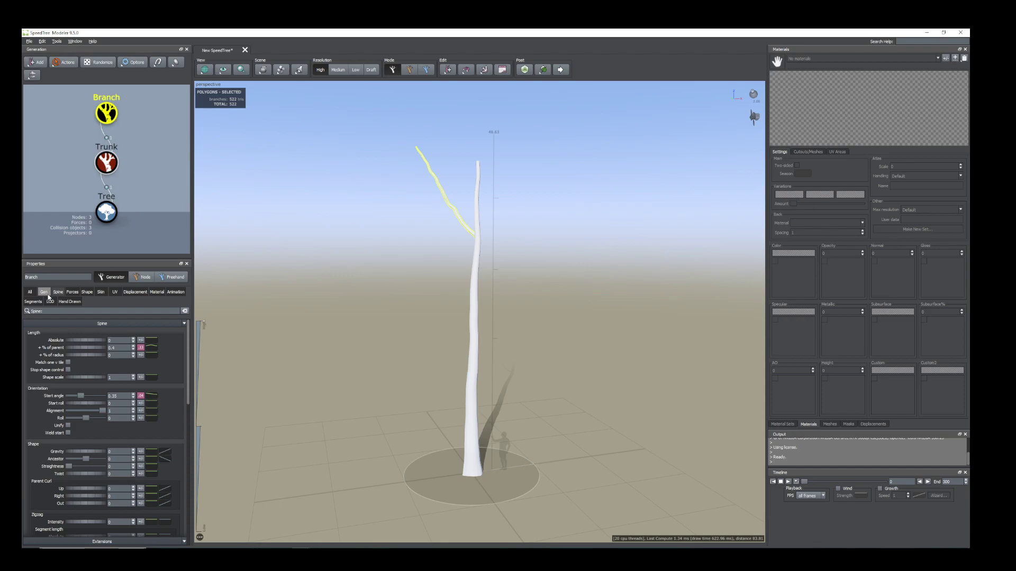
Set the Branch generation mode to Absolute steps with 10 steps
click(46, 294)
click(102, 334)
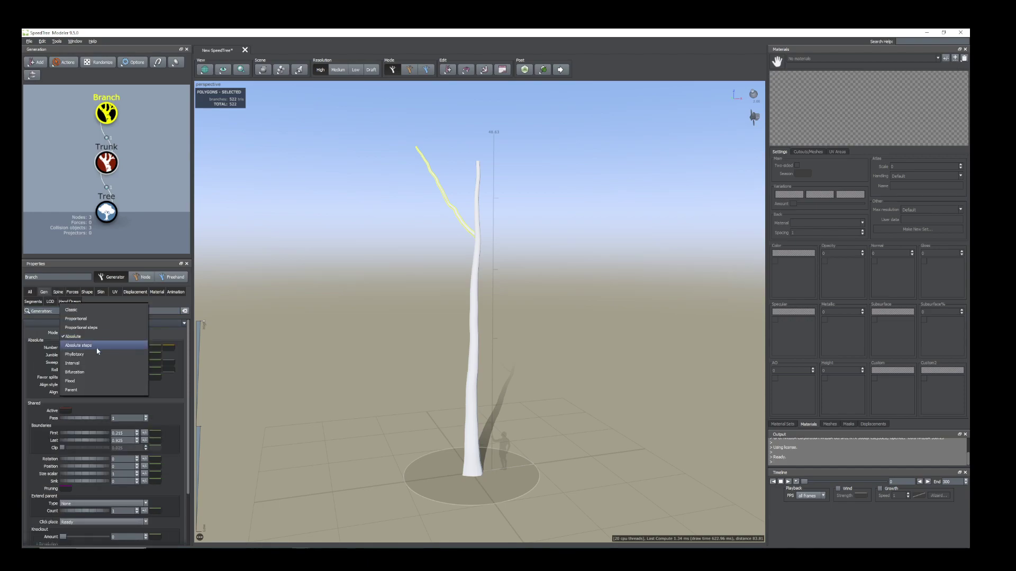
click(97, 351)
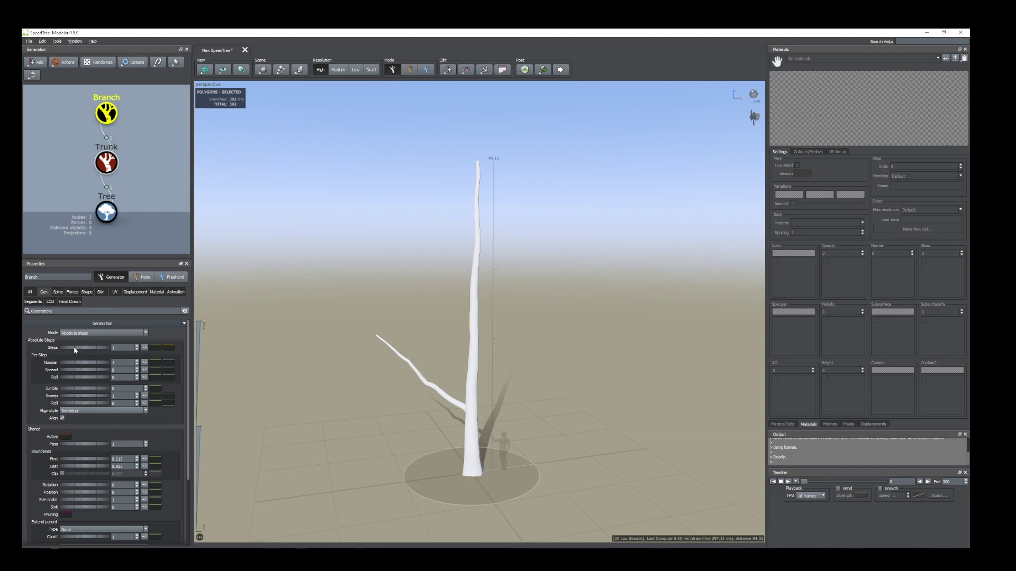
drag(75, 350, 136, 361)
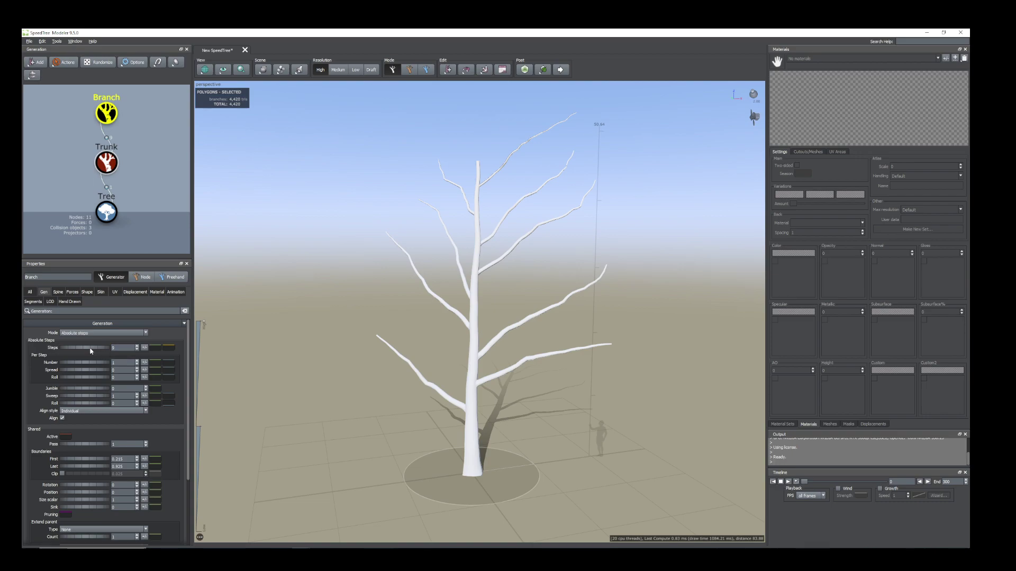
drag(96, 351, 99, 352)
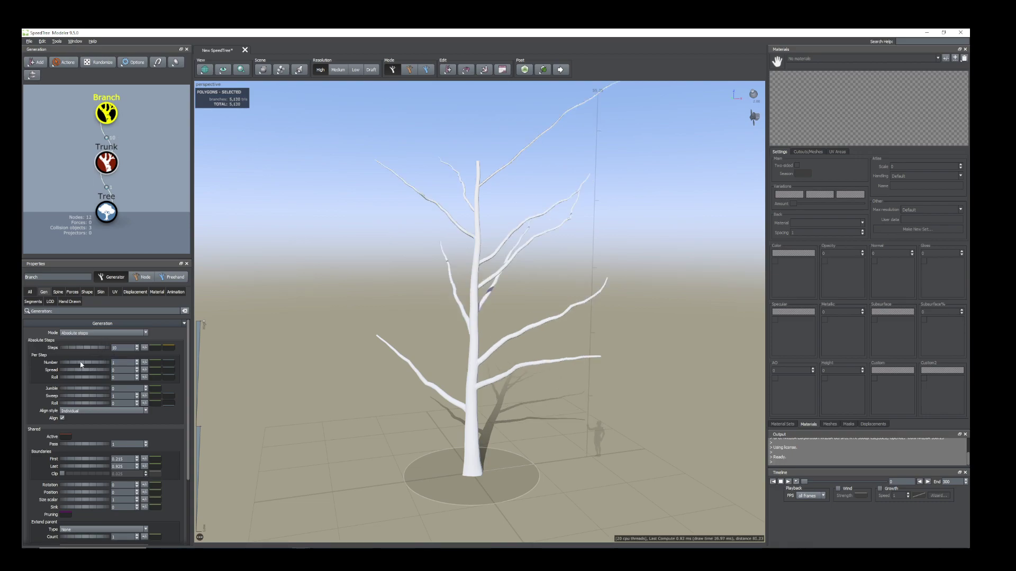
Raise the number of branches per step to 5
drag(81, 364, 111, 369)
drag(507, 384, 454, 267)
scroll(466, 262, down, 3)
middle_drag(481, 257, 487, 286)
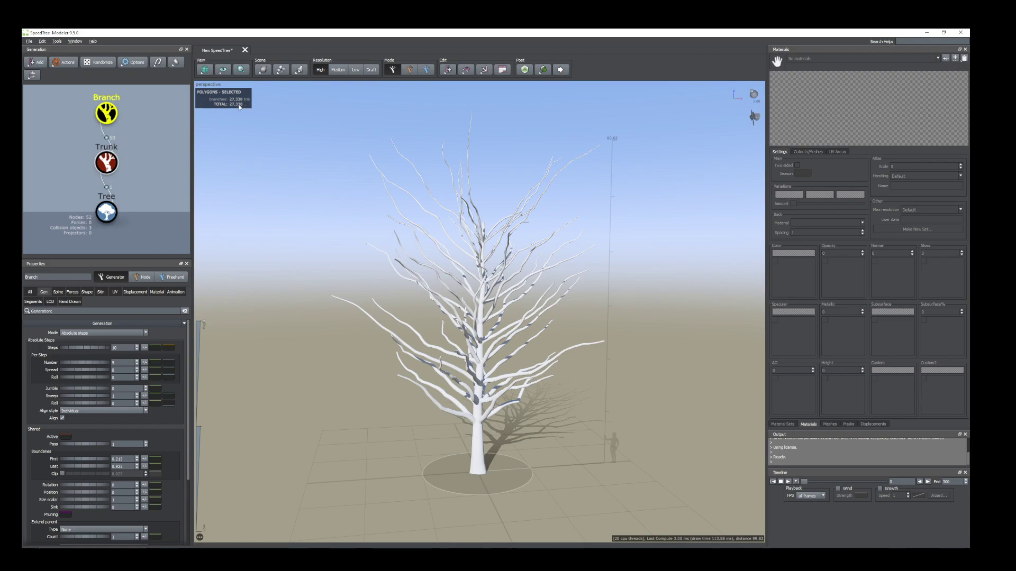
Reduce the branches' segments to a relative length value of 0.12 and a relative radial value of 1.82
click(106, 113)
drag(406, 307, 413, 311)
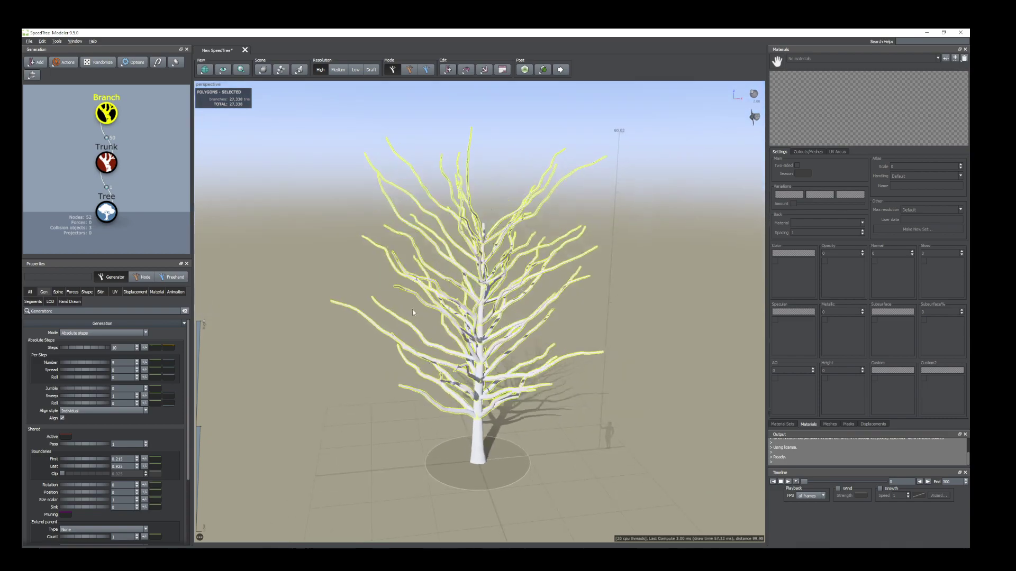
click(33, 302)
drag(96, 380, 82, 379)
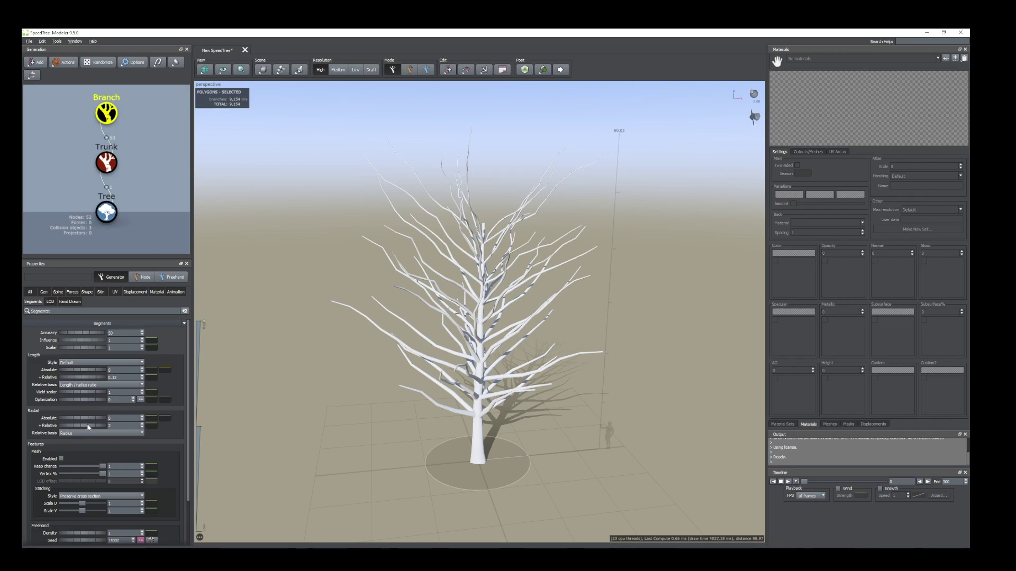
drag(88, 427, 82, 428)
click(107, 113)
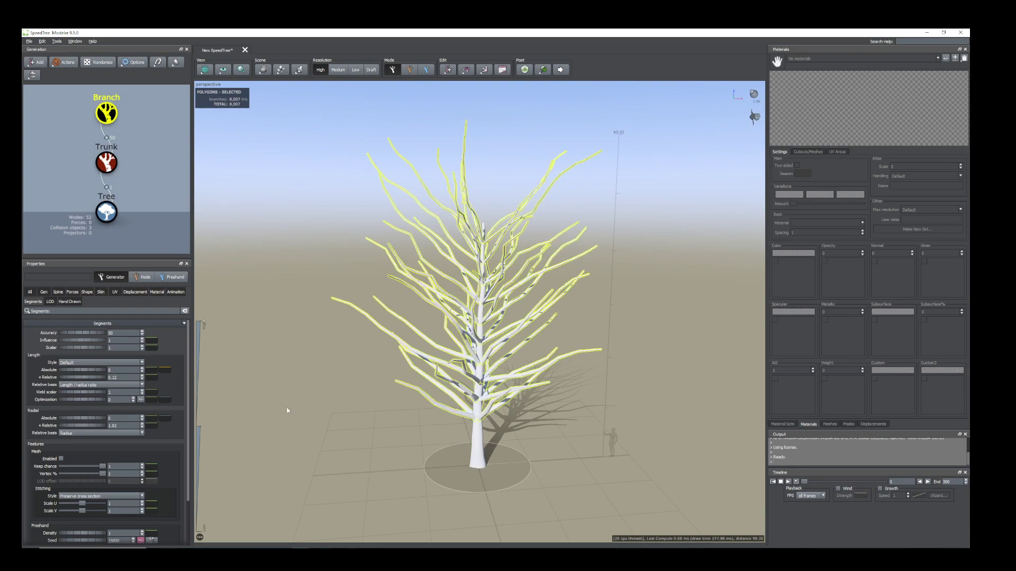
Add a point to the branches' start angle parent curve and pull its end down so the upper branches point more upright
click(44, 292)
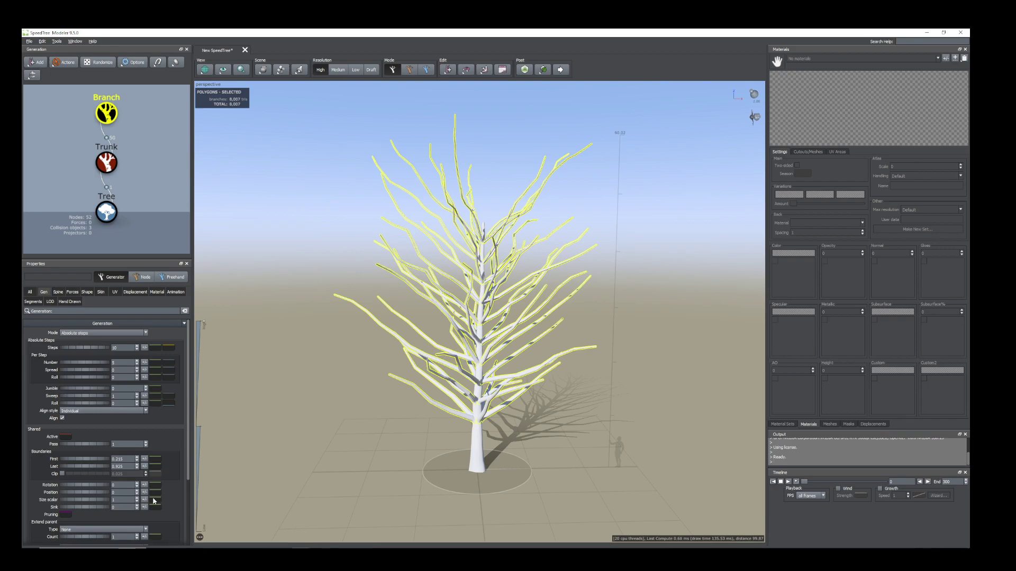
click(58, 292)
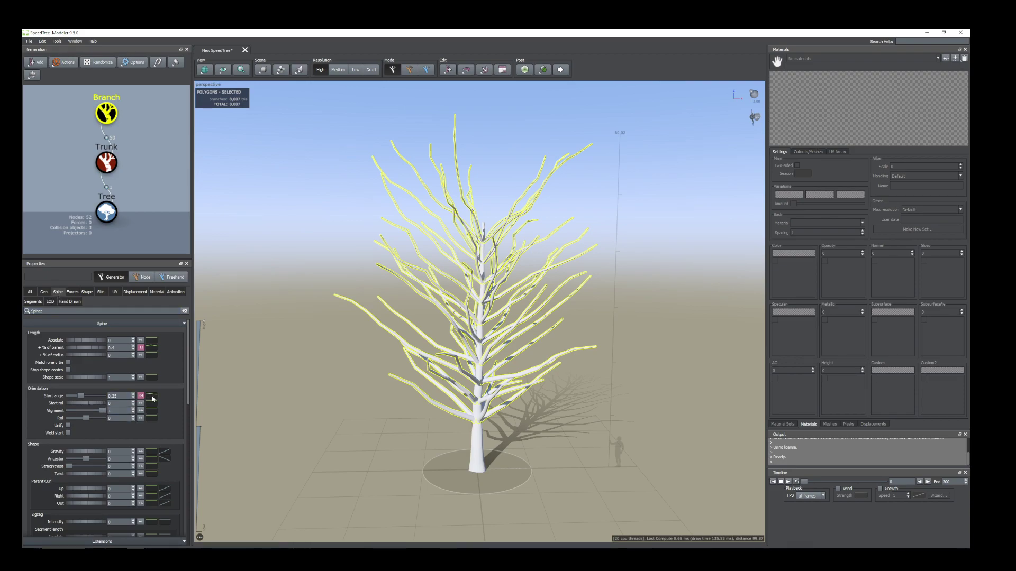
click(152, 398)
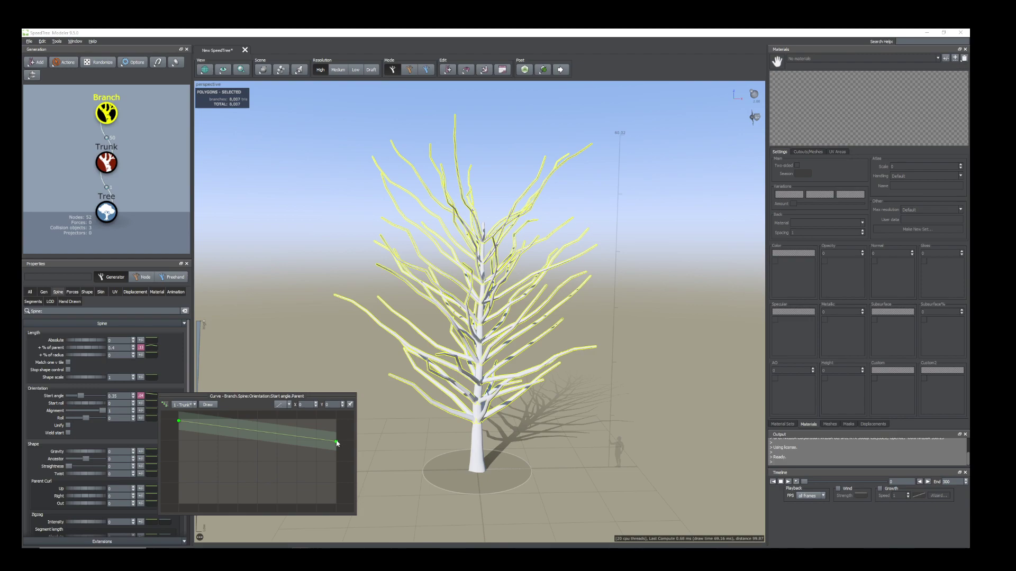
drag(336, 442, 337, 445)
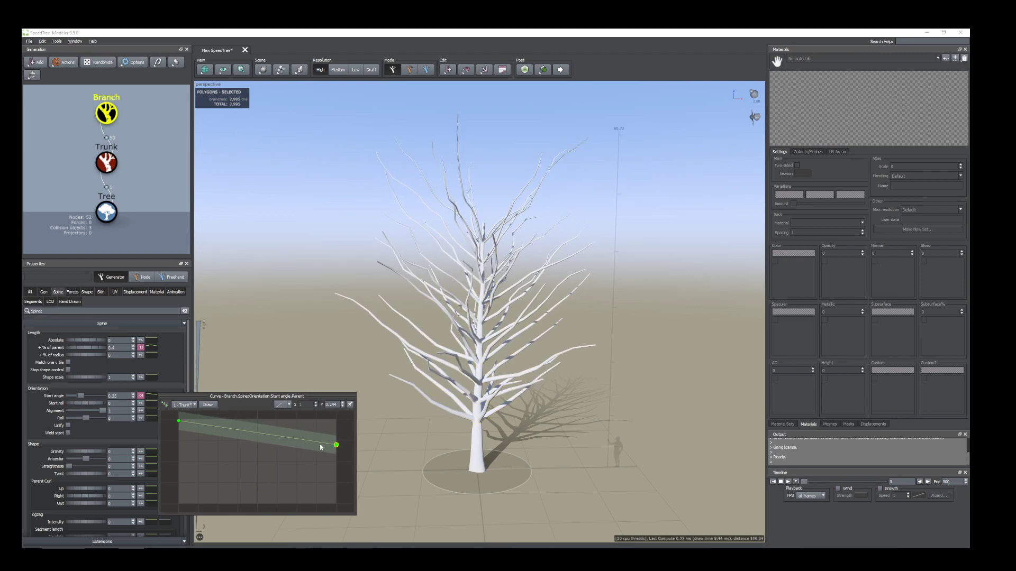
click(296, 441)
drag(337, 447, 332, 487)
drag(485, 294, 471, 280)
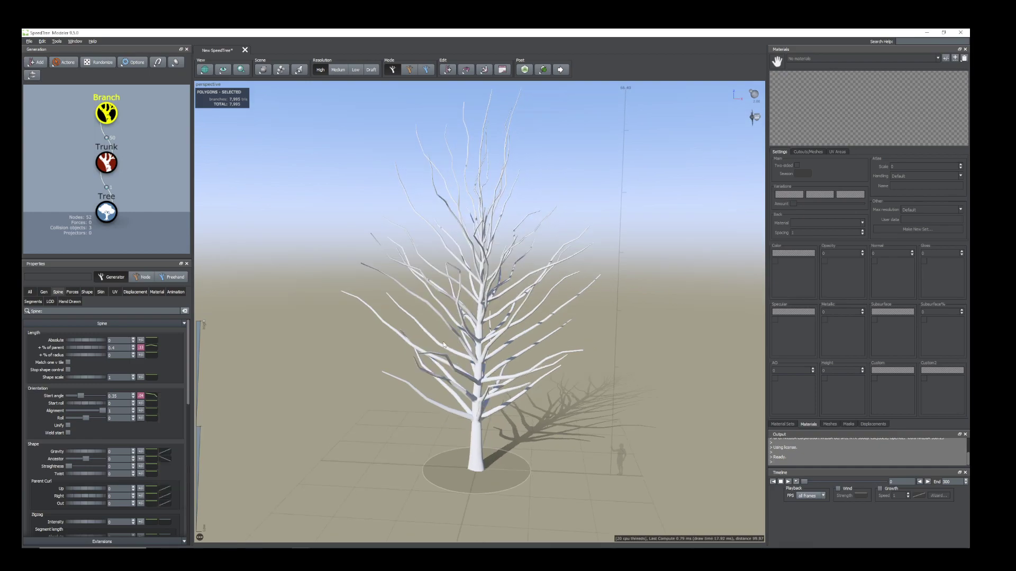
scroll(471, 279, down, 3)
scroll(481, 312, up, 5)
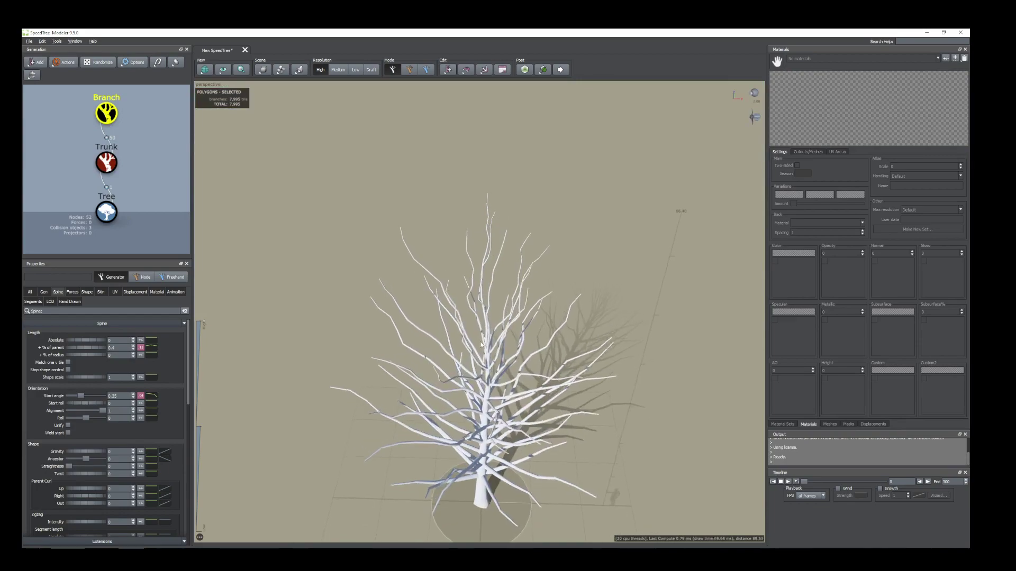
scroll(485, 320, down, 3)
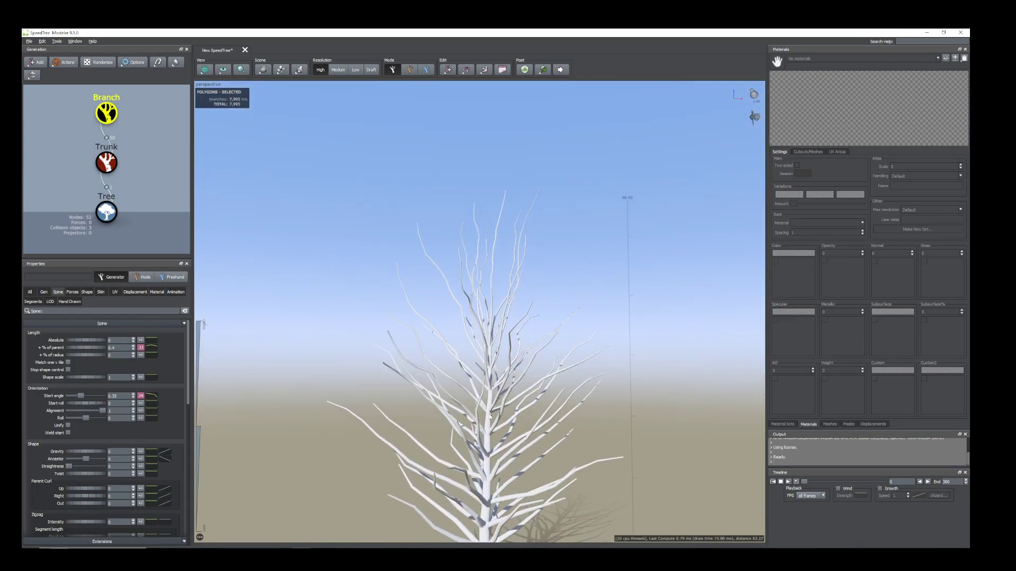
scroll(551, 320, down, 2)
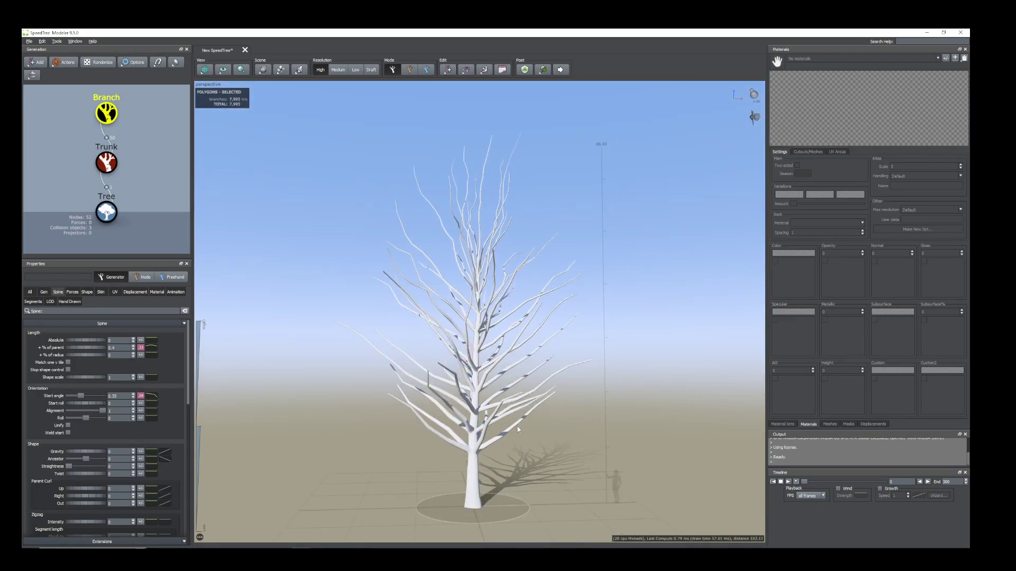
Raise the start and middle of the start angle parent curve and add points between them, rounding it so lower branches spread outward
click(151, 398)
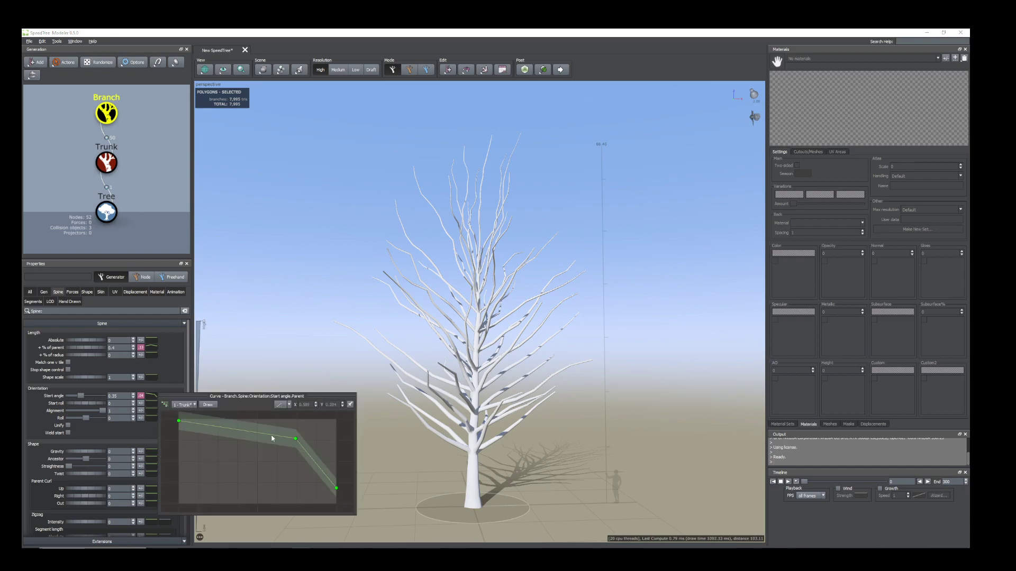
drag(183, 421, 178, 401)
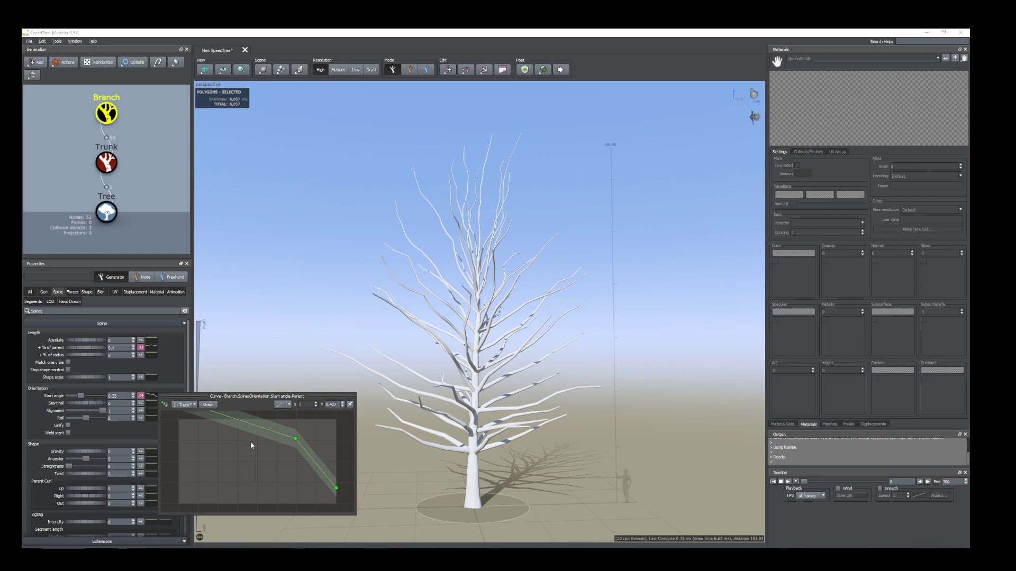
drag(294, 440, 296, 431)
scroll(271, 454, down, 1)
middle_drag(270, 455, 290, 477)
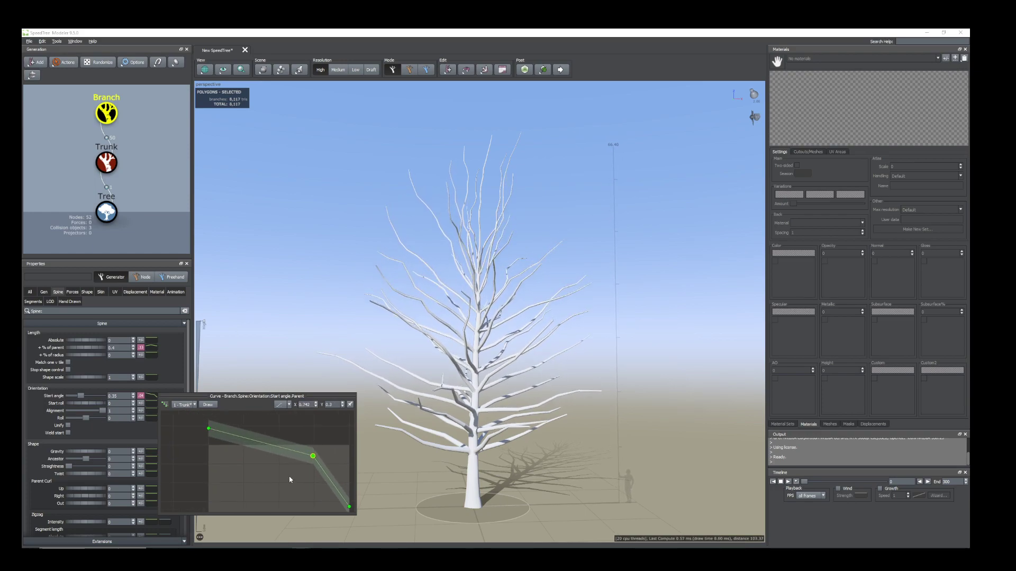
double_click(283, 448)
drag(284, 448, 285, 443)
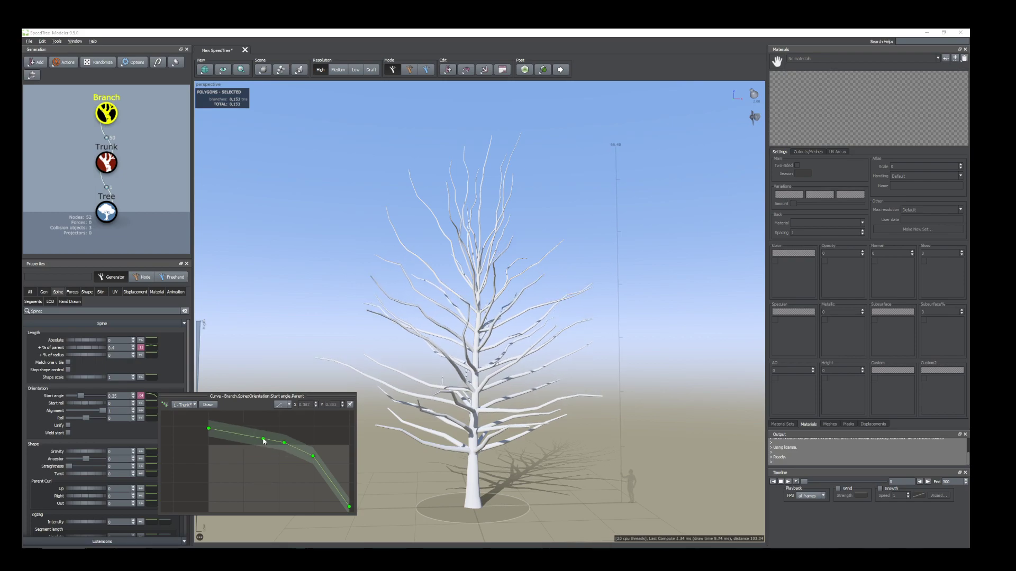
drag(266, 437, 264, 437)
Compare the angles of a low branch and a branch near the top of the trunk
drag(471, 349, 450, 378)
drag(364, 359, 372, 402)
drag(353, 362, 487, 310)
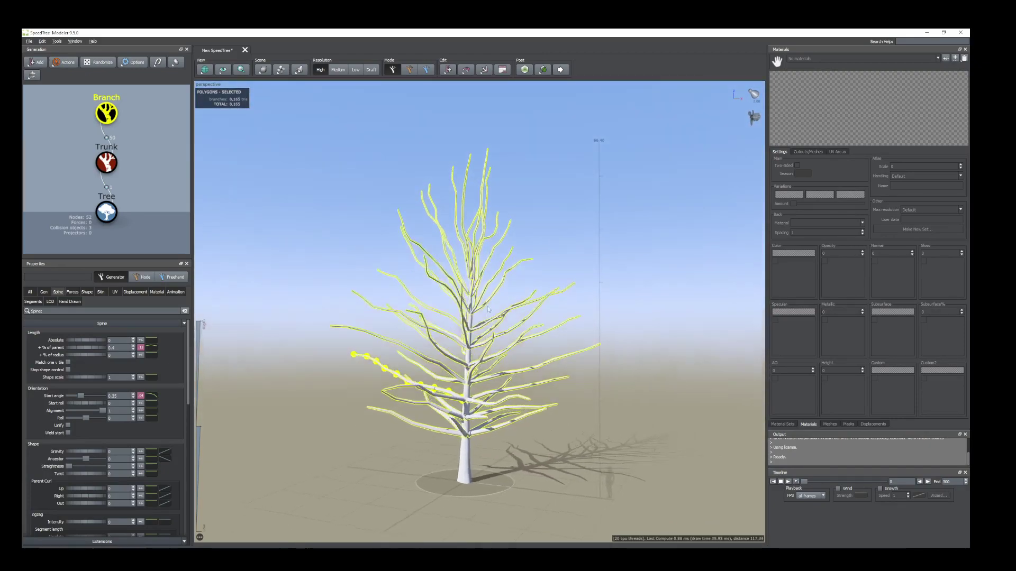
click(470, 260)
click(467, 261)
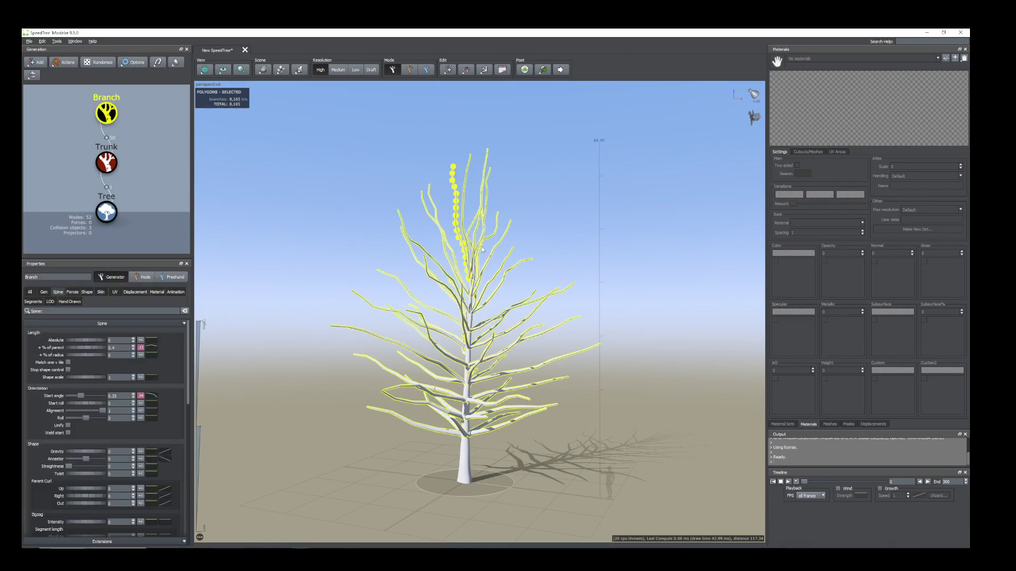
Add a point to the branches' size scalar parent curve and pull the curve's end down so branches near the treetop become smaller
scroll(492, 249, up, 3)
scroll(504, 268, down, 3)
drag(503, 271, 501, 291)
middle_drag(503, 294, 500, 297)
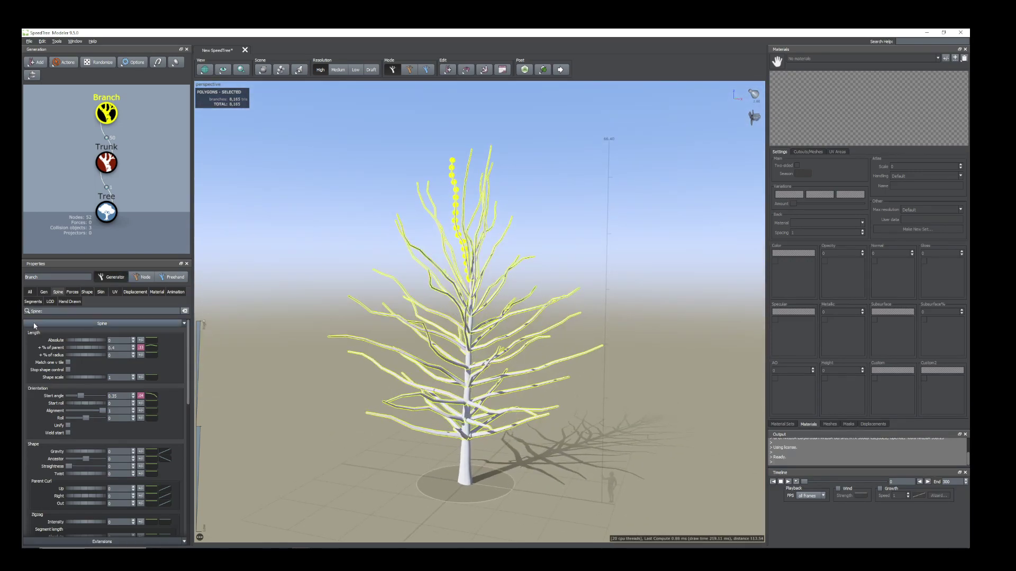
click(44, 293)
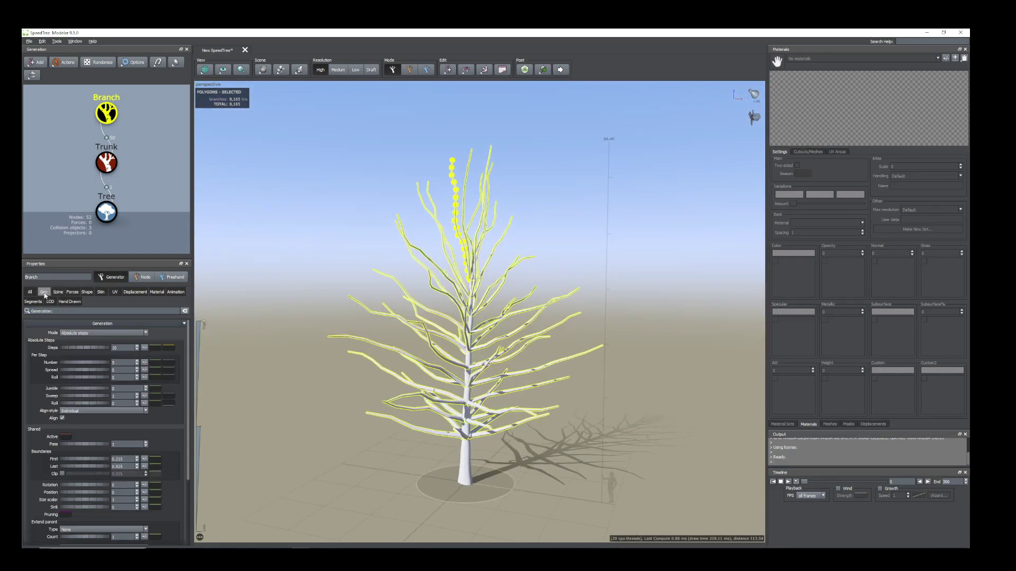
click(155, 499)
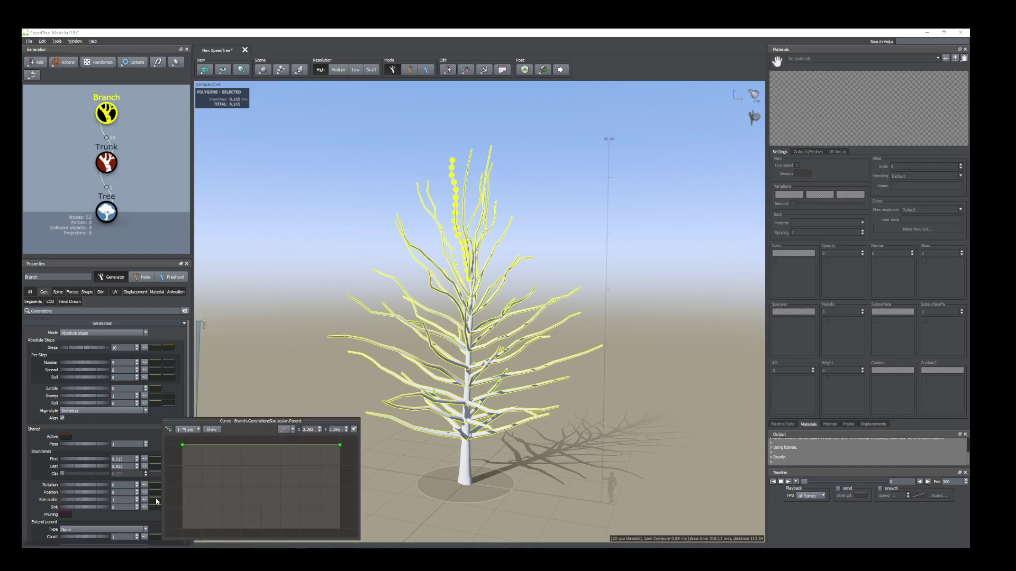
click(299, 445)
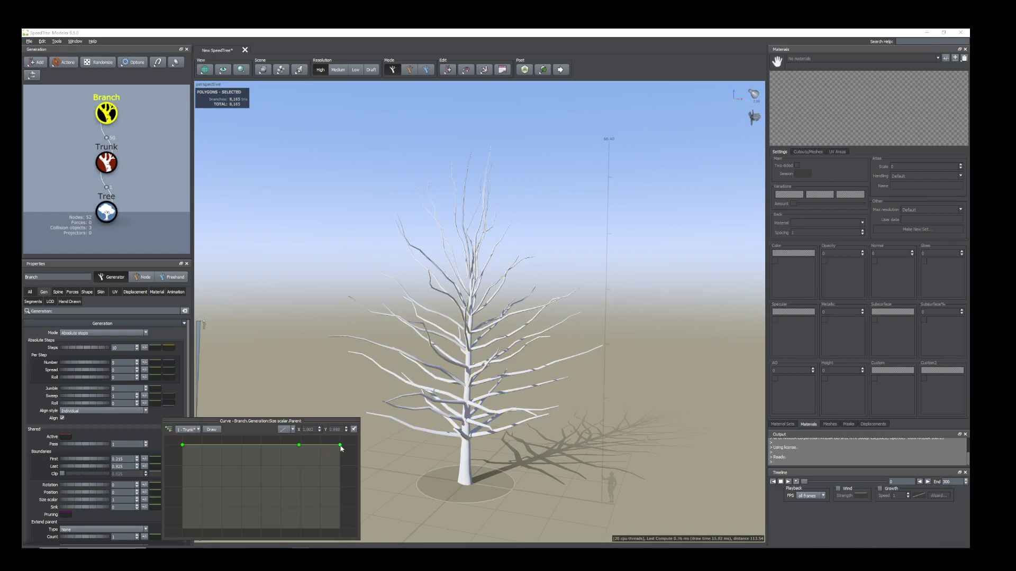
drag(342, 447, 334, 474)
mouse_move(571, 297)
mouse_down()
mouse_move(546, 303)
mouse_move(561, 304)
mouse_up()
Lower the end of the parent curve for the branches' absolute length slightly
click(58, 292)
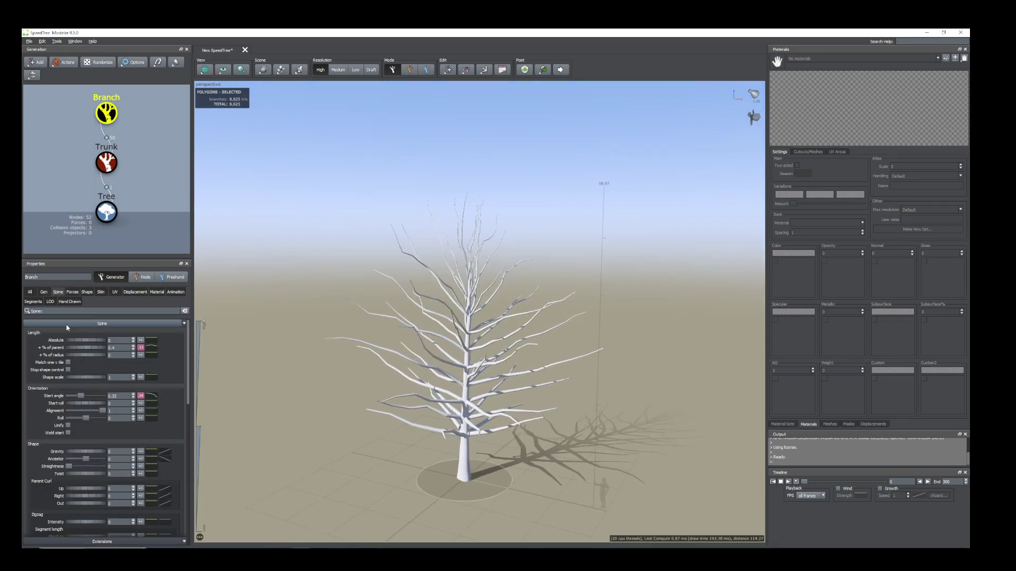
click(152, 343)
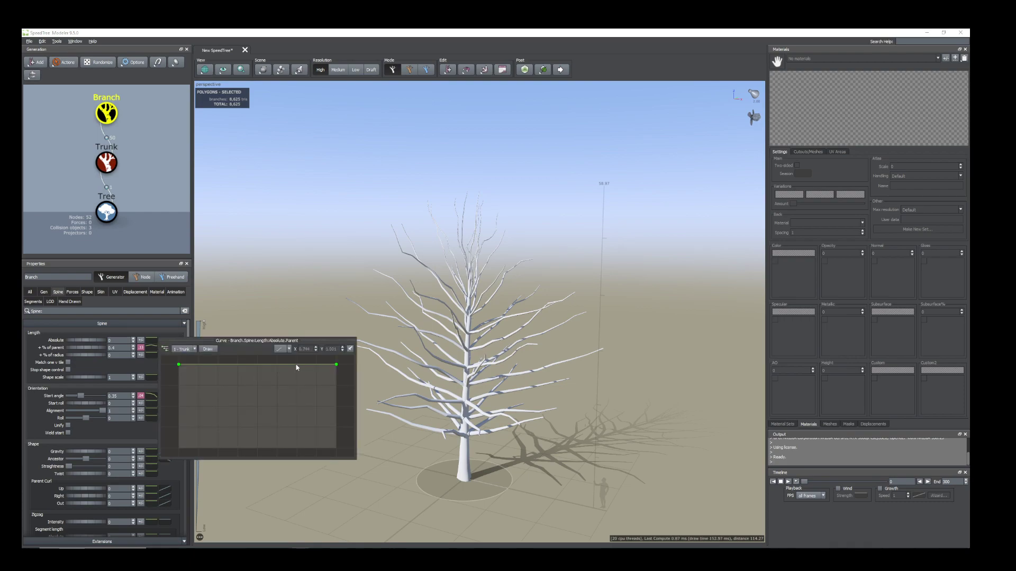
drag(337, 365, 335, 374)
click(44, 292)
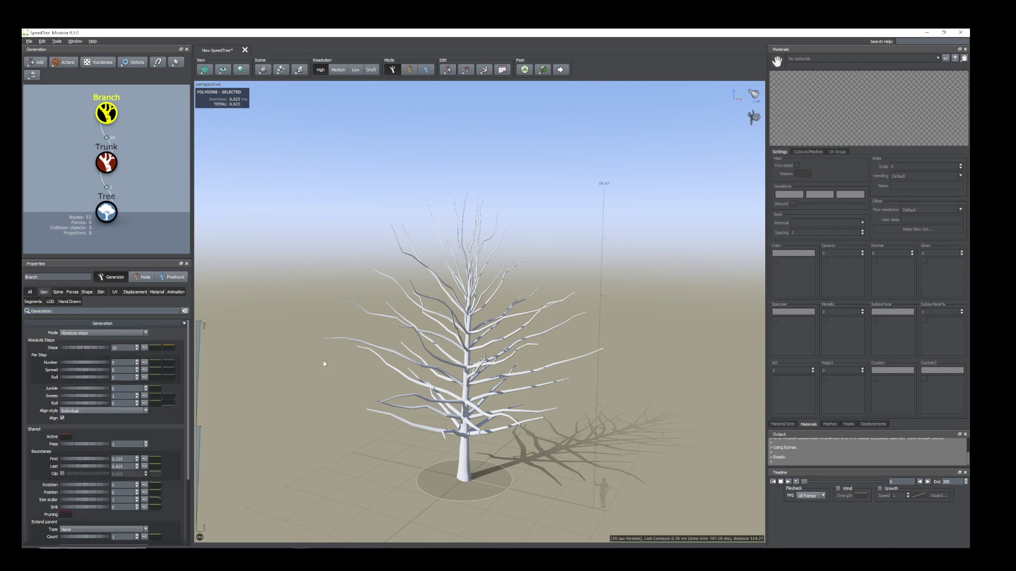
Switch to node editing and shorten the long branch protruding from the upper trunk by reducing its length relative to the parent
mouse_move(451, 379)
mouse_down()
mouse_move(431, 276)
mouse_move(482, 303)
mouse_move(467, 282)
mouse_up()
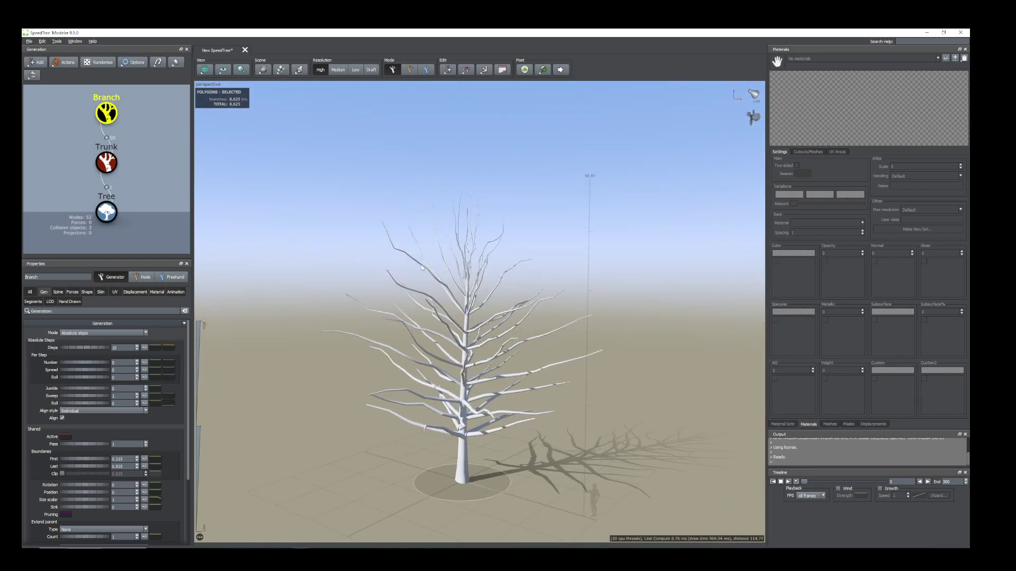
drag(422, 268, 357, 270)
mouse_move(548, 381)
mouse_down()
mouse_move(552, 399)
mouse_move(493, 362)
mouse_move(503, 360)
mouse_move(477, 359)
mouse_up()
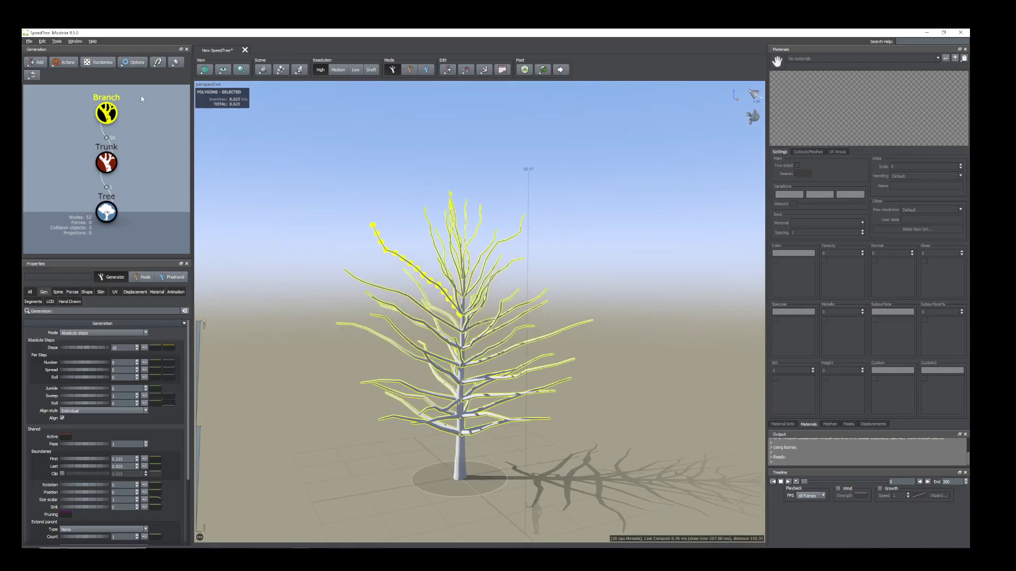
click(143, 277)
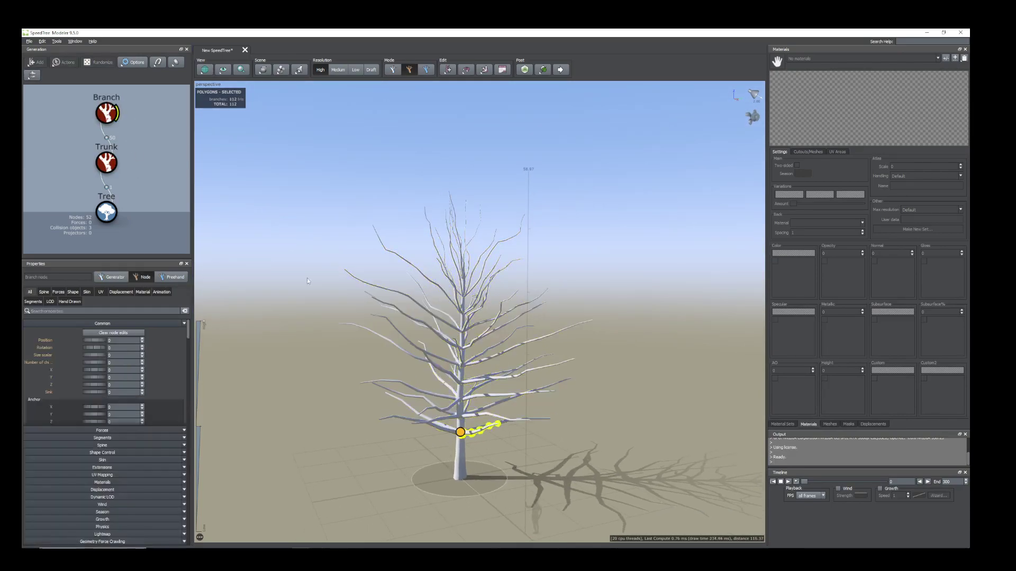
click(439, 287)
drag(439, 287, 418, 290)
click(44, 292)
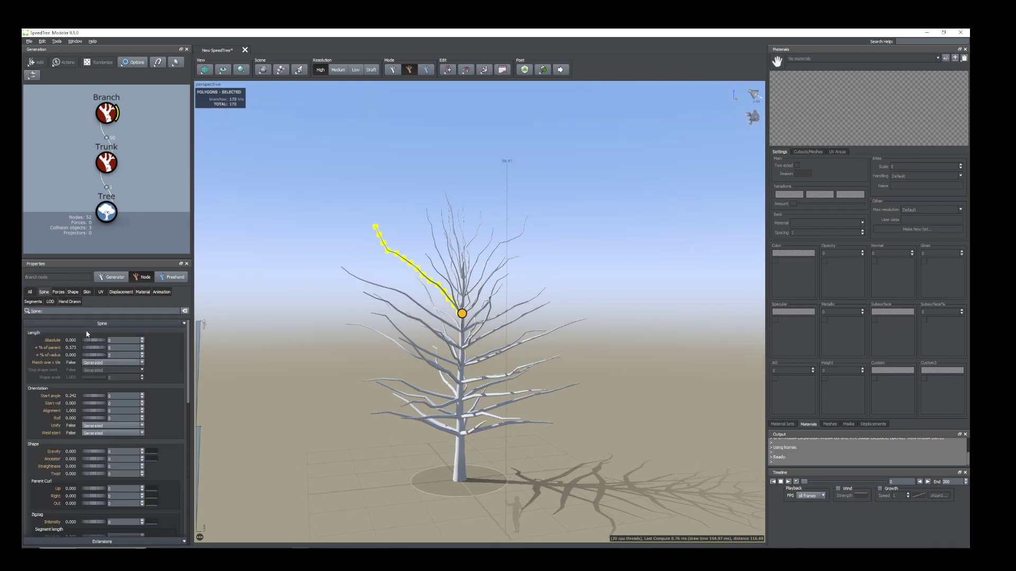
drag(100, 350, 98, 347)
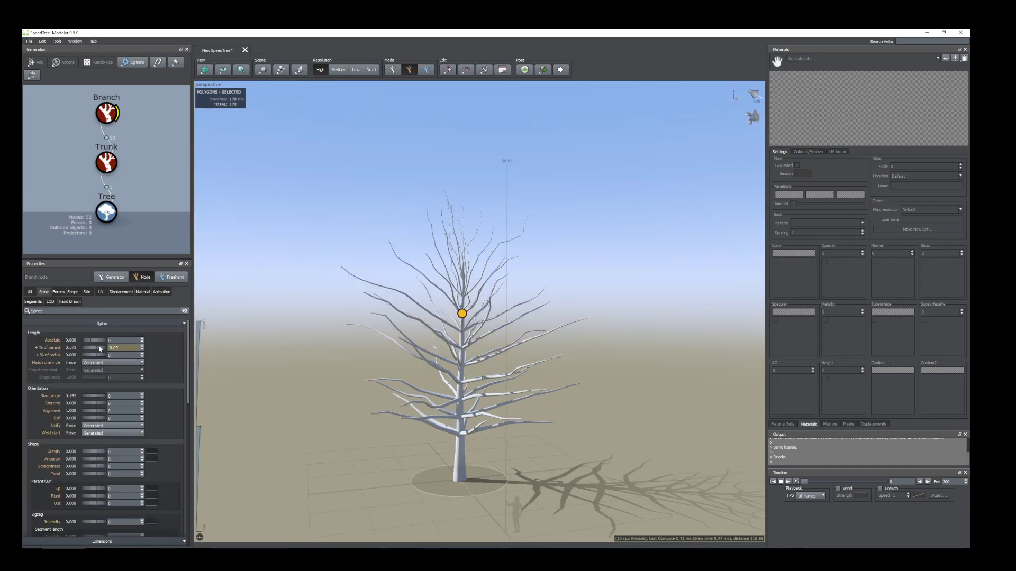
Shorten two more protruding branches further down the trunk by reducing each one's percent-of-parent length
drag(418, 296, 448, 349)
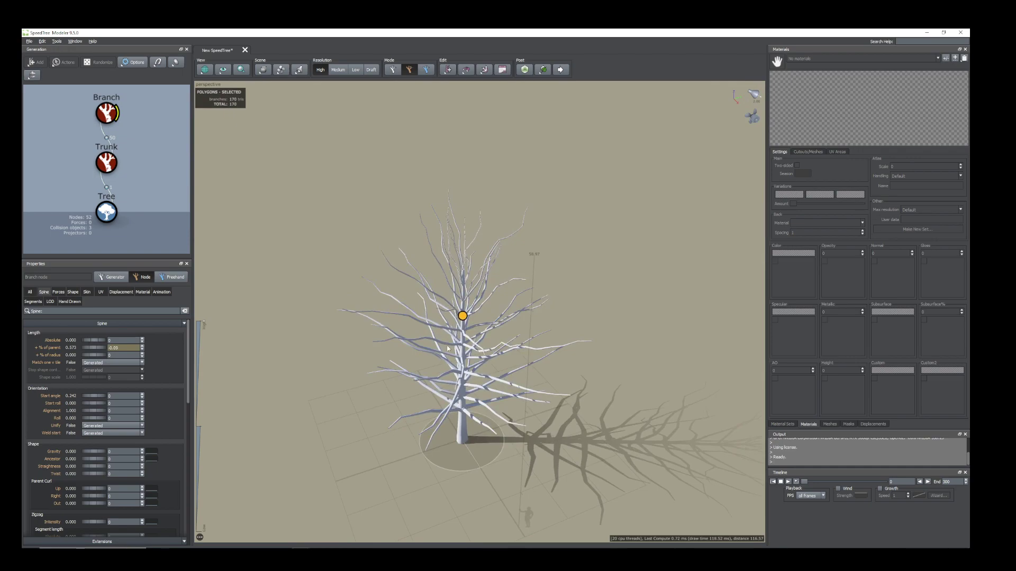
click(424, 323)
drag(101, 350, 99, 350)
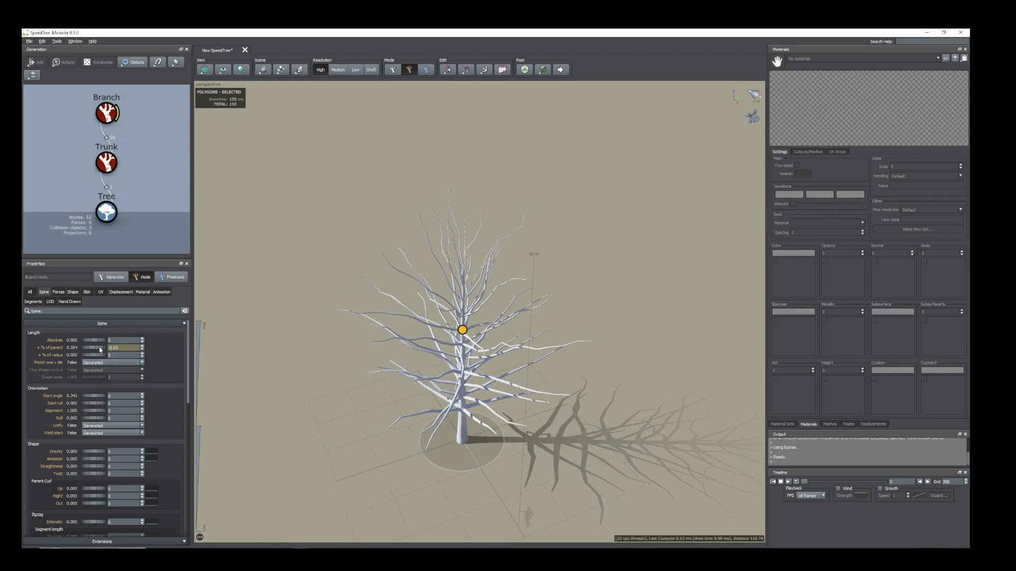
drag(459, 428, 482, 438)
click(565, 345)
drag(99, 350, 96, 350)
Offset the outlying upper branch's percent-of-parent length by -0.1 and slightly shorten the longest branch as seen from above
mouse_move(436, 376)
mouse_down()
mouse_move(429, 314)
mouse_move(498, 278)
mouse_up()
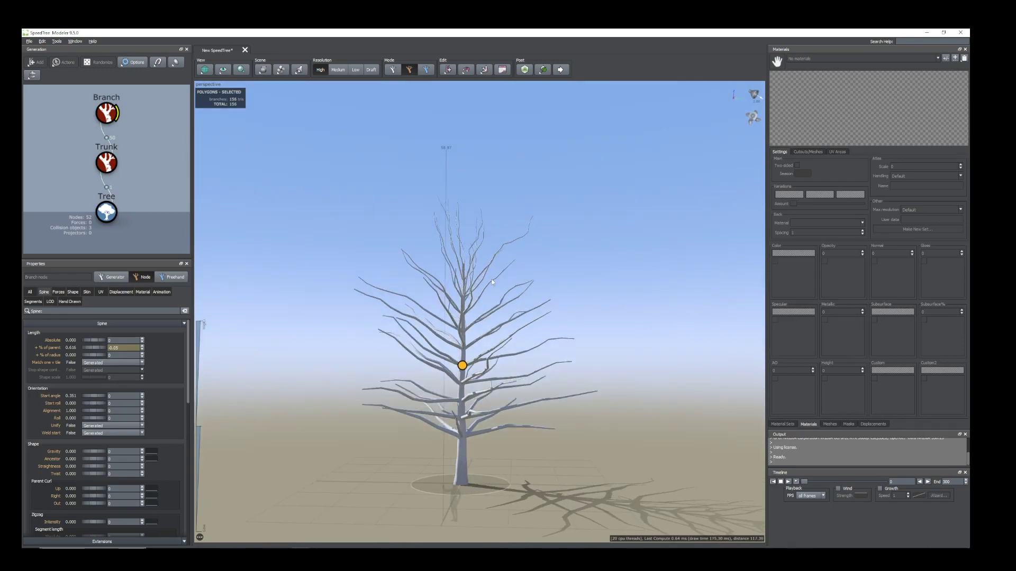
click(506, 244)
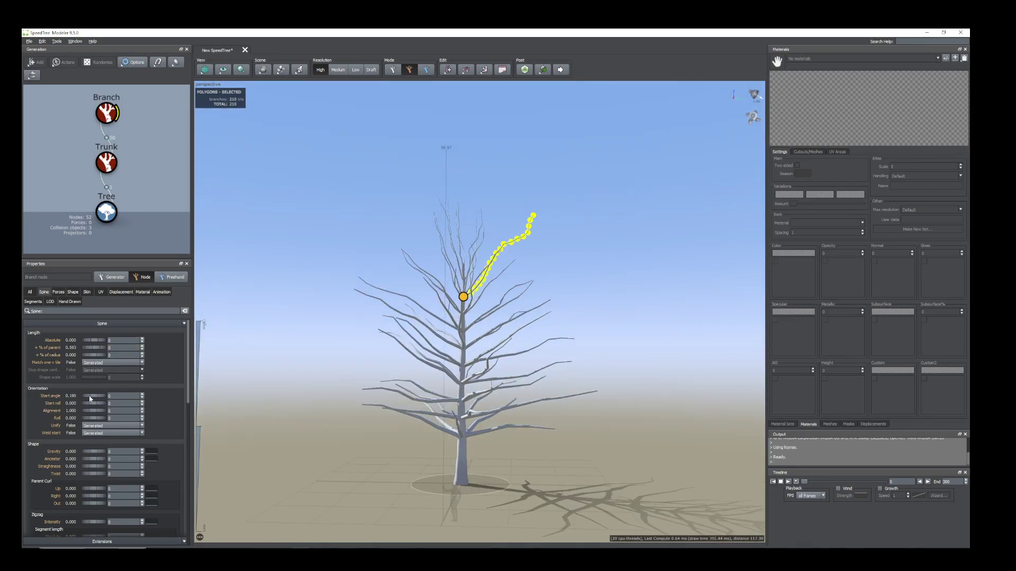
drag(101, 350, 97, 349)
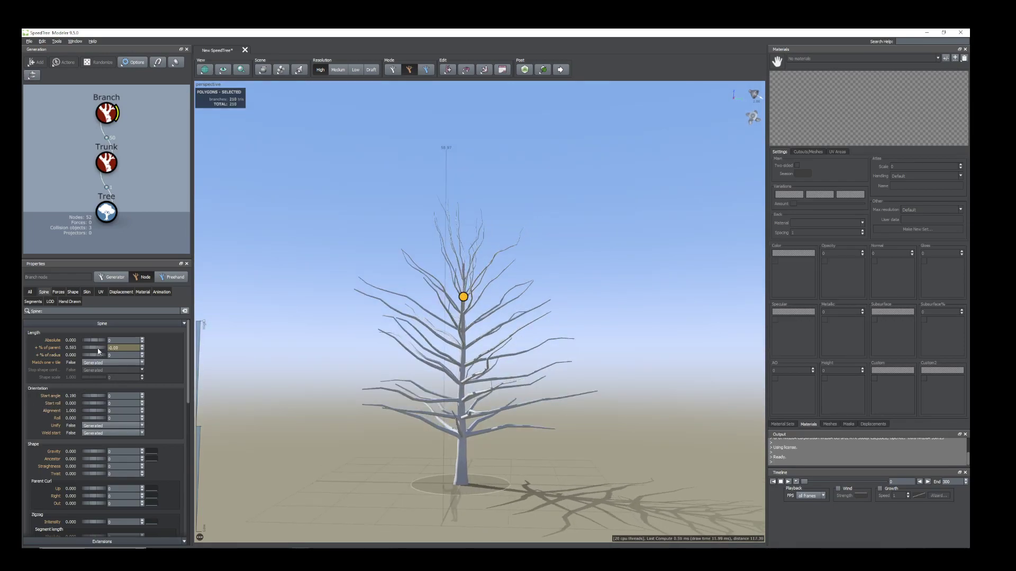
drag(422, 374, 393, 338)
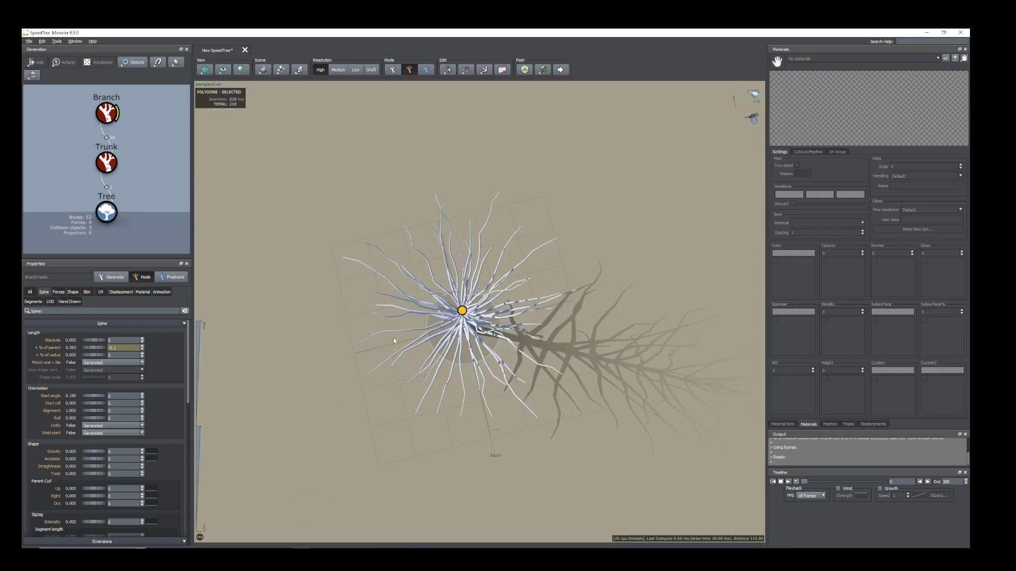
click(377, 275)
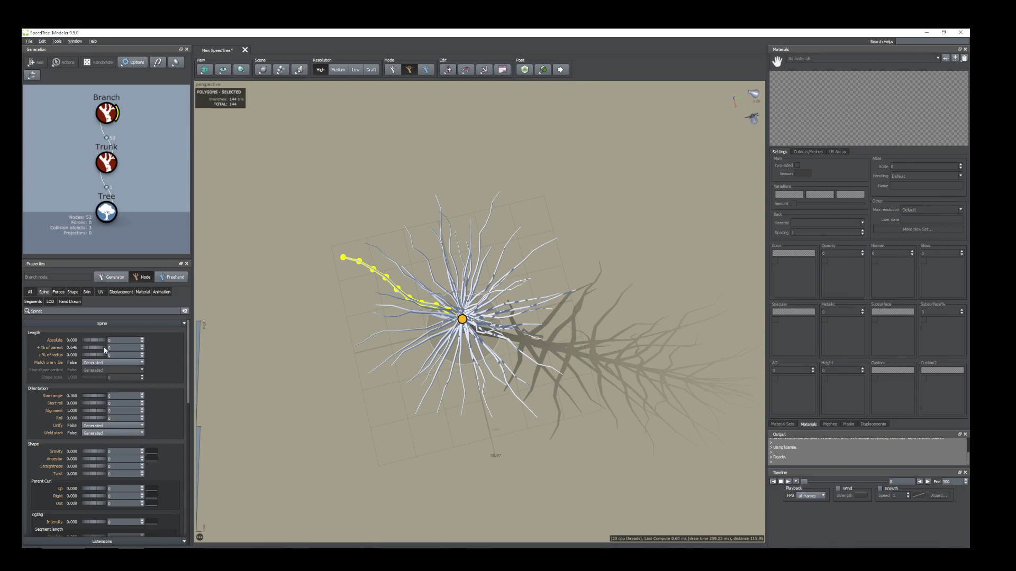
drag(104, 350, 103, 350)
Slightly shorten the long low branch by reducing its percent-of-parent length, and clear the selection
drag(443, 417, 510, 381)
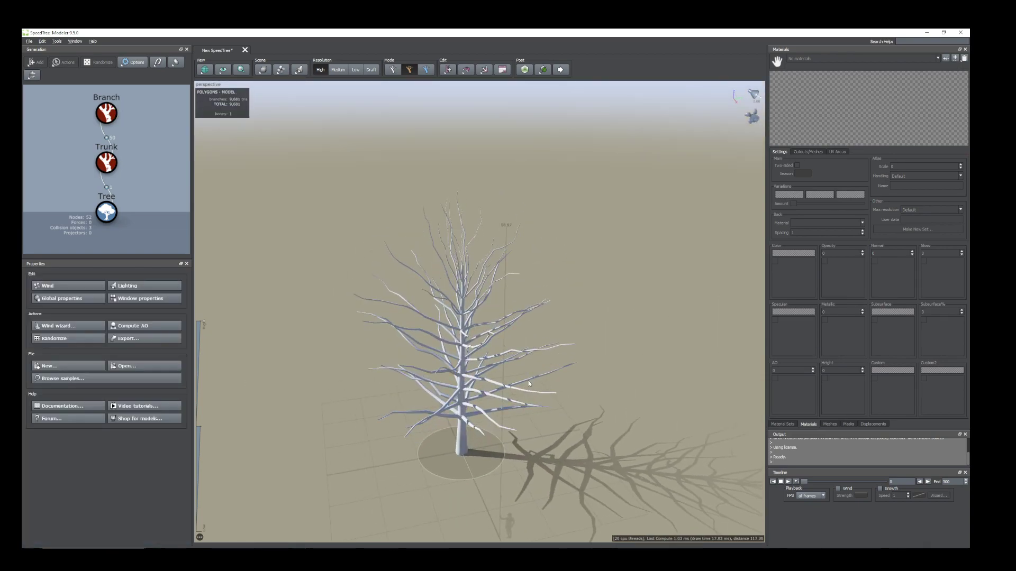
click(528, 380)
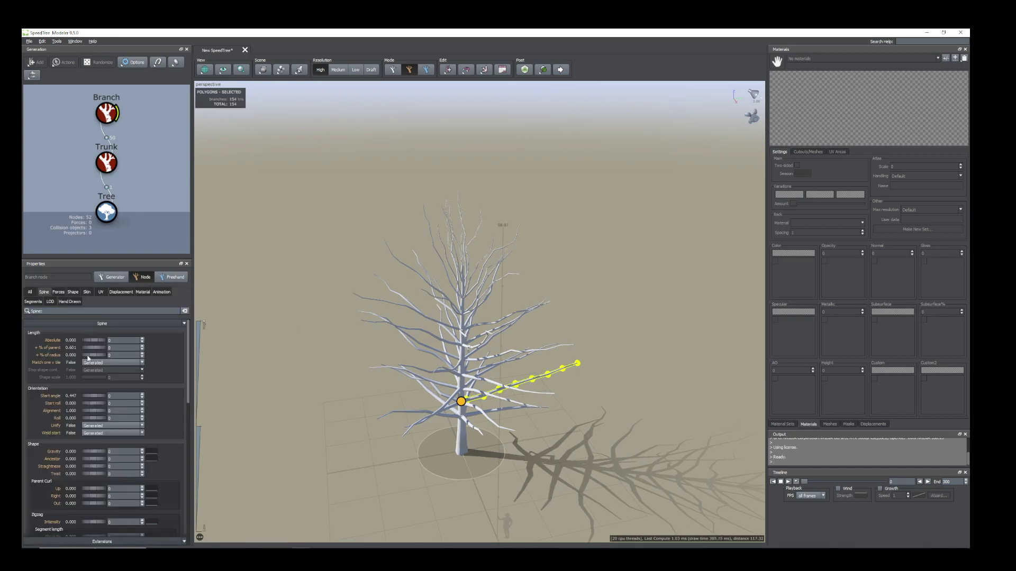
drag(99, 349, 98, 349)
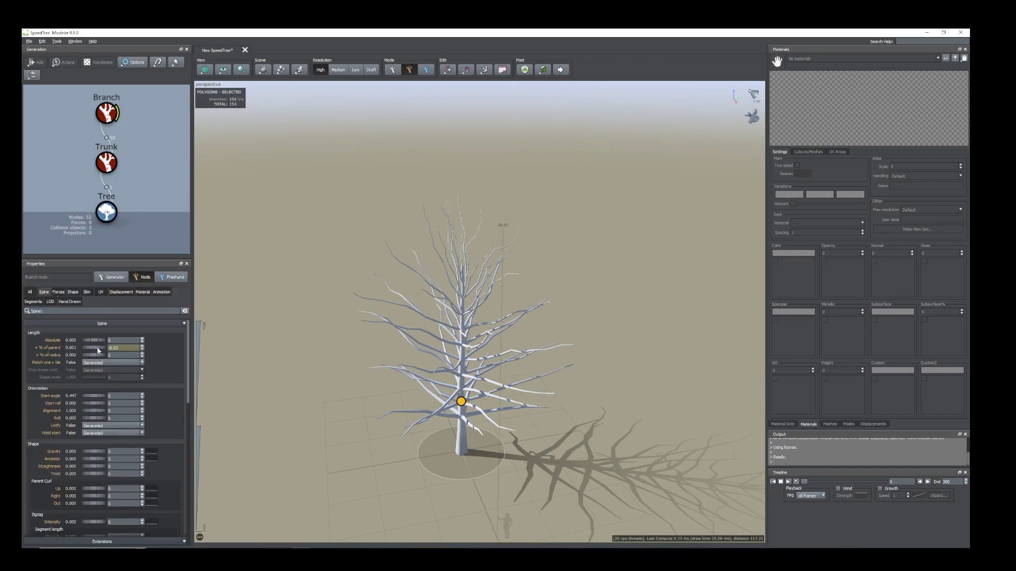
click(147, 235)
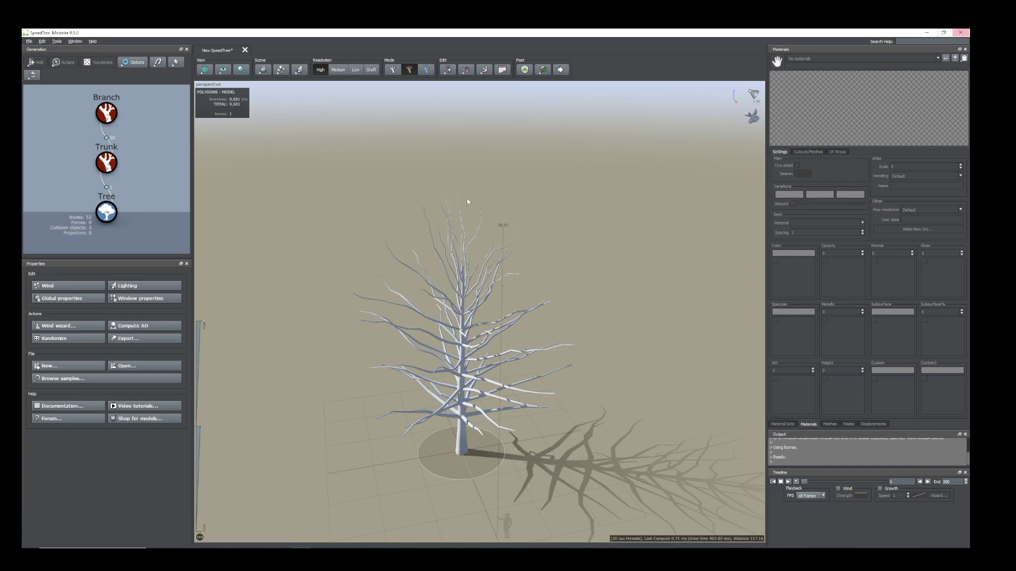
Add a second level of branches by attaching a Branch generator to the existing Branch generator
drag(555, 369, 507, 456)
scroll(544, 368, down, 2)
drag(585, 427, 568, 421)
scroll(568, 422, up, 2)
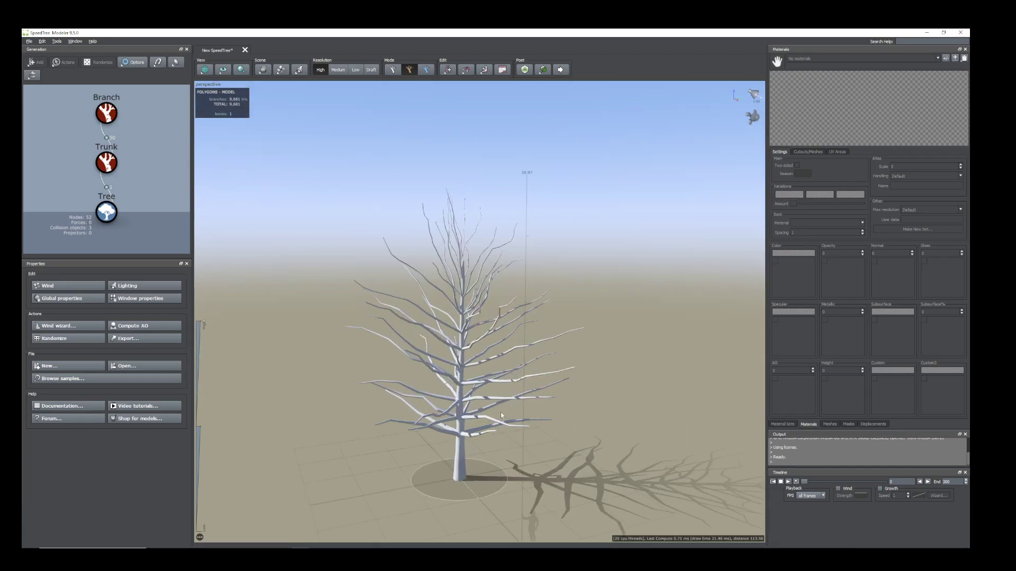
drag(418, 397, 357, 382)
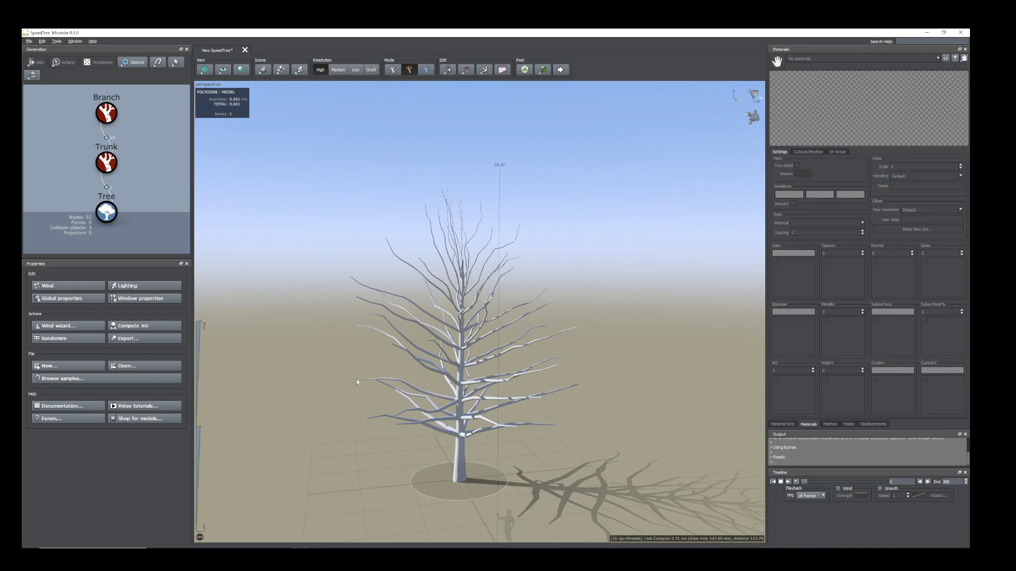
click(106, 112)
right_click(110, 115)
mouse_move(163, 119)
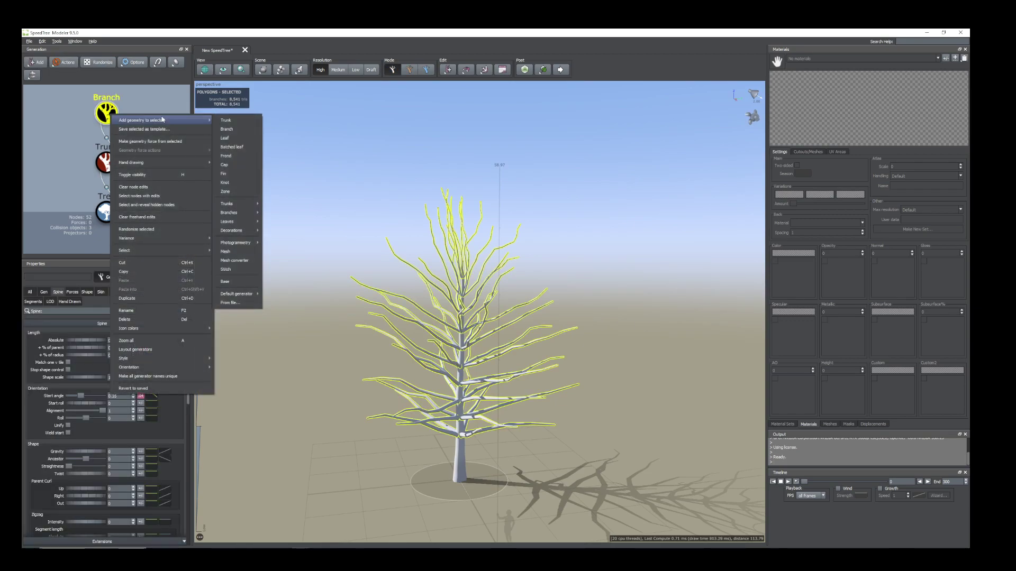
click(243, 132)
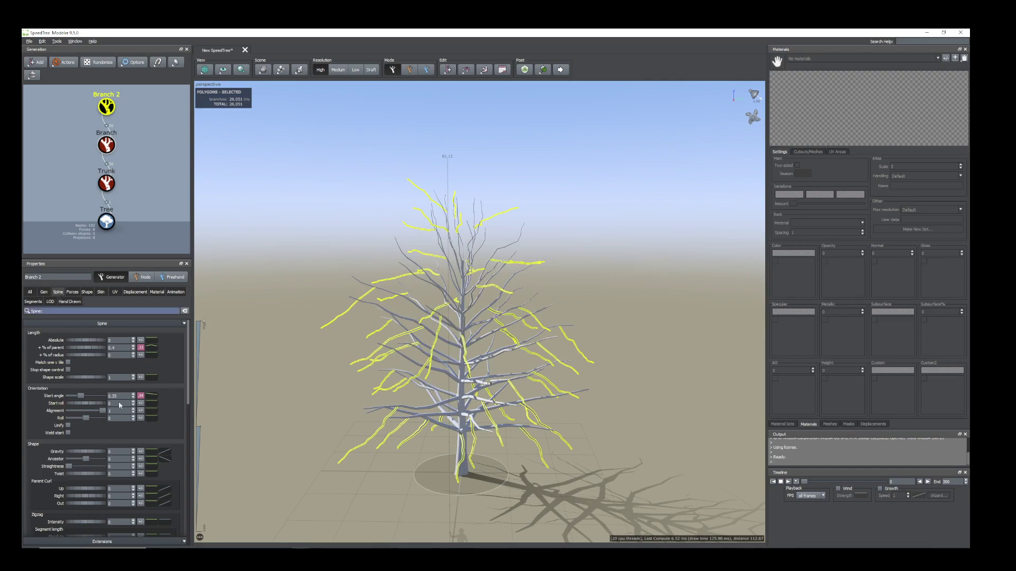
Reduce the start angle of the second-level branches to 0.077
drag(80, 396, 69, 394)
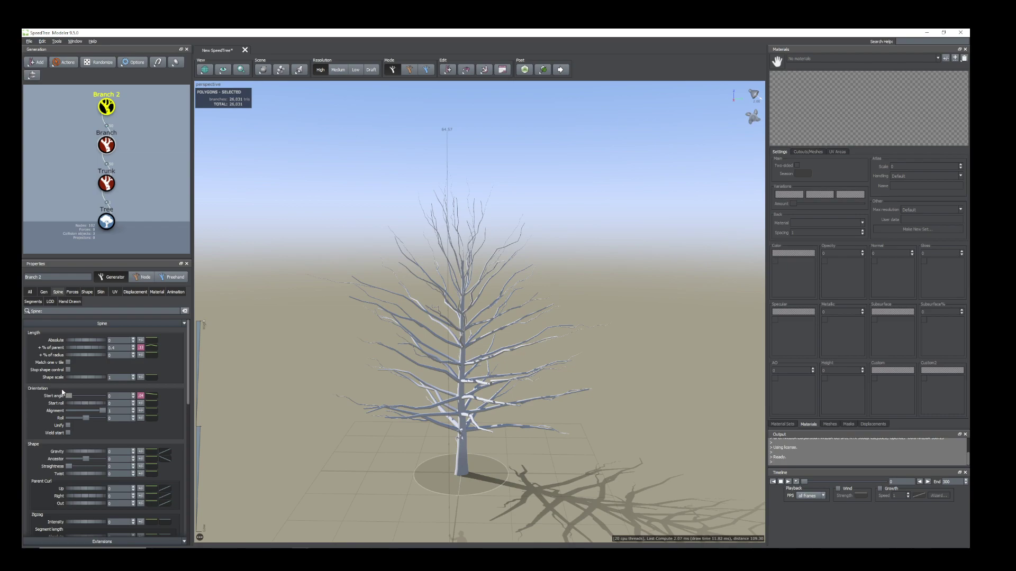
drag(62, 392, 71, 396)
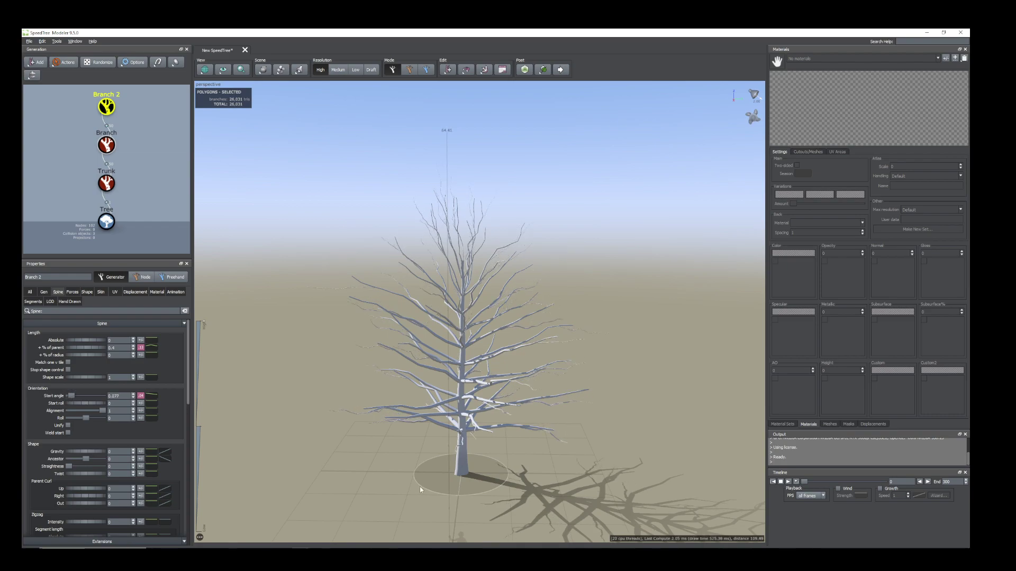
drag(421, 488, 407, 439)
scroll(430, 502, up, 3)
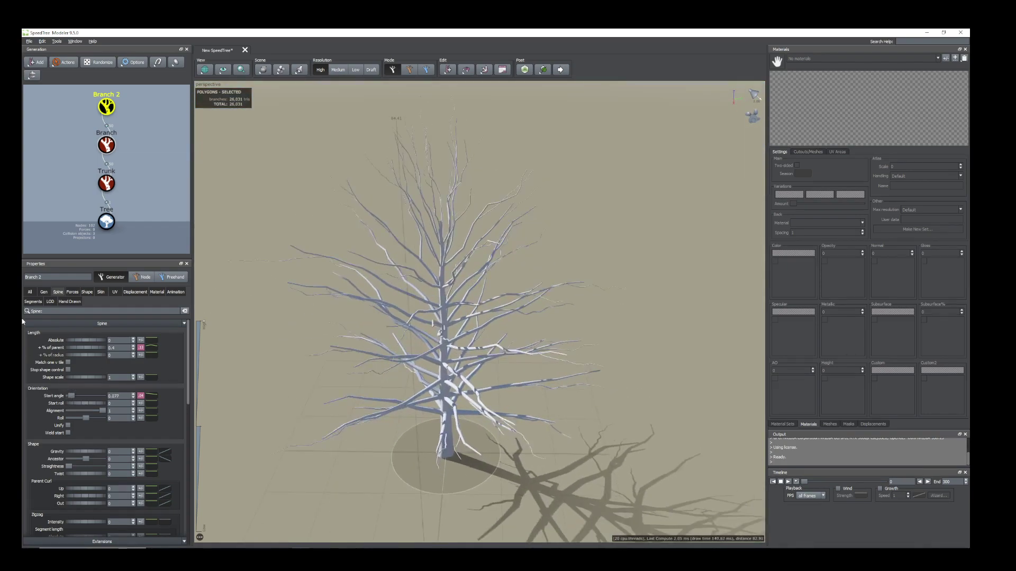
Increase the number of second-level branches generated in Absolute mode to fill out the crown
click(43, 292)
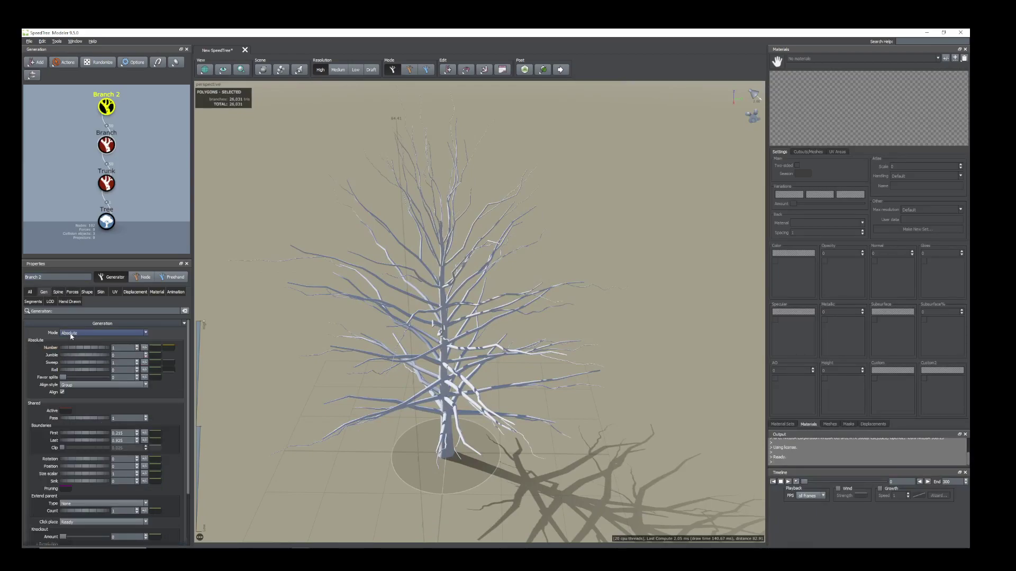
drag(68, 350, 90, 356)
drag(309, 227, 273, 381)
Raise the start angle of the second-level branches to about 0.2
click(58, 292)
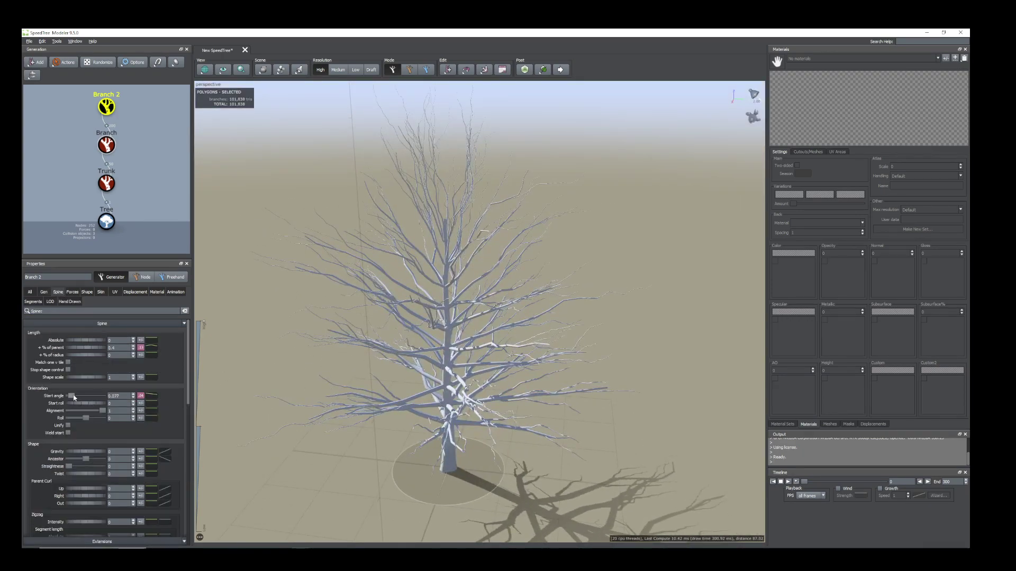
drag(74, 398, 78, 398)
scroll(487, 397, down, 3)
Select the single second-level branch protruding low on the crown and move its base inward along its parent branch
drag(487, 397, 361, 358)
click(365, 358)
click(366, 360)
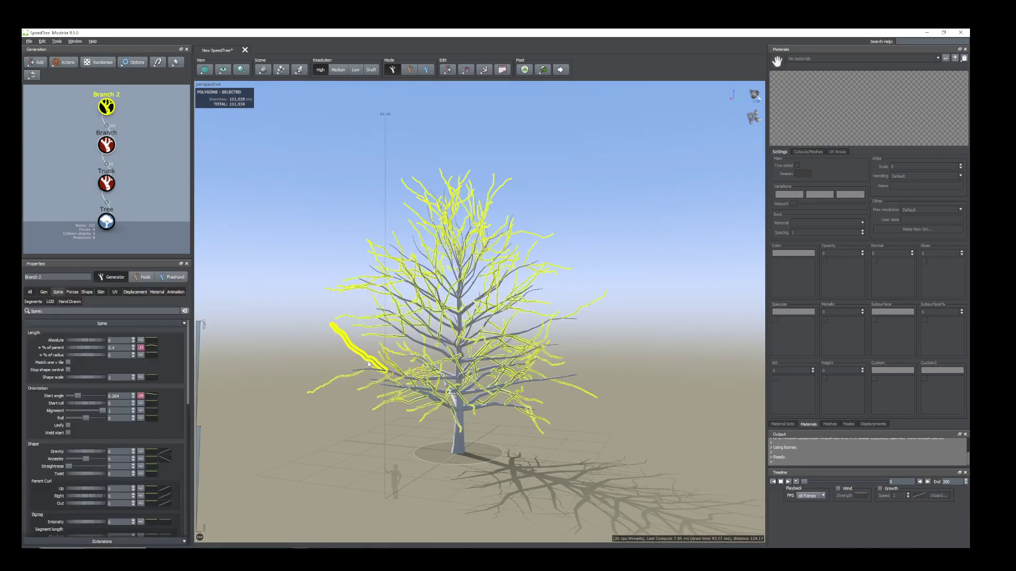
double_click(377, 365)
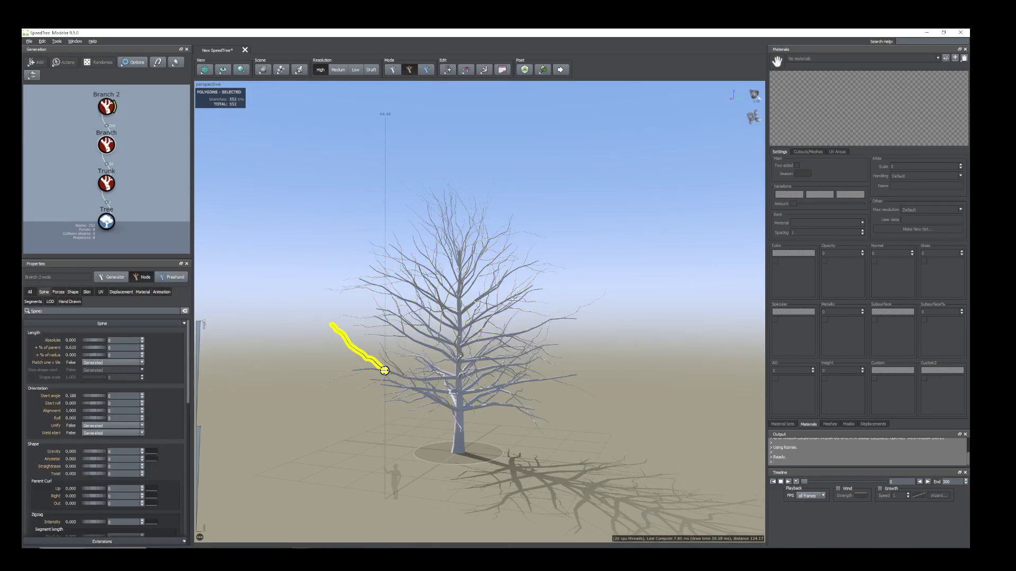
click(385, 373)
drag(385, 372, 407, 377)
click(407, 378)
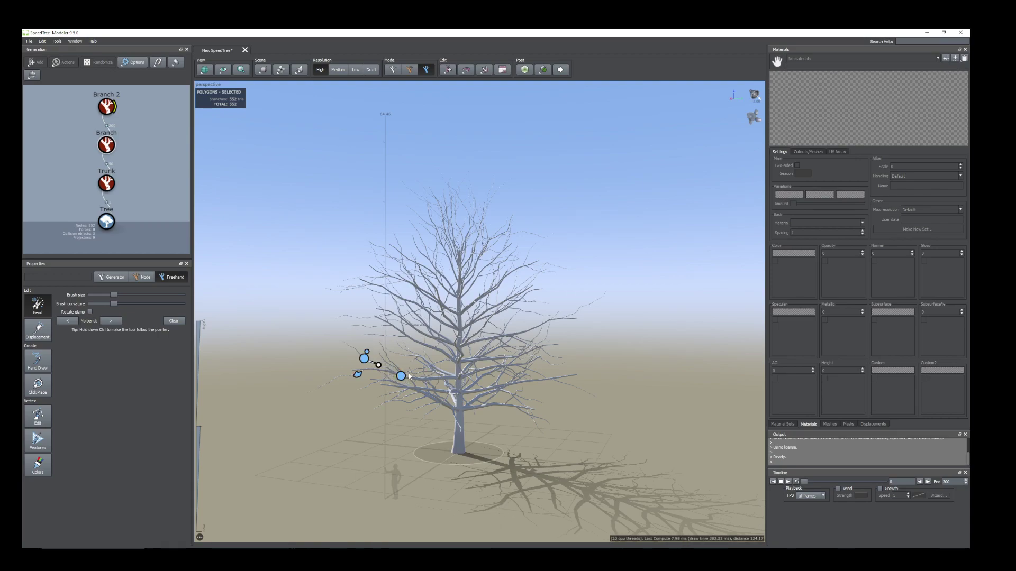
Add a Twigs generator from the branch presets on top of the second-level branches
click(344, 377)
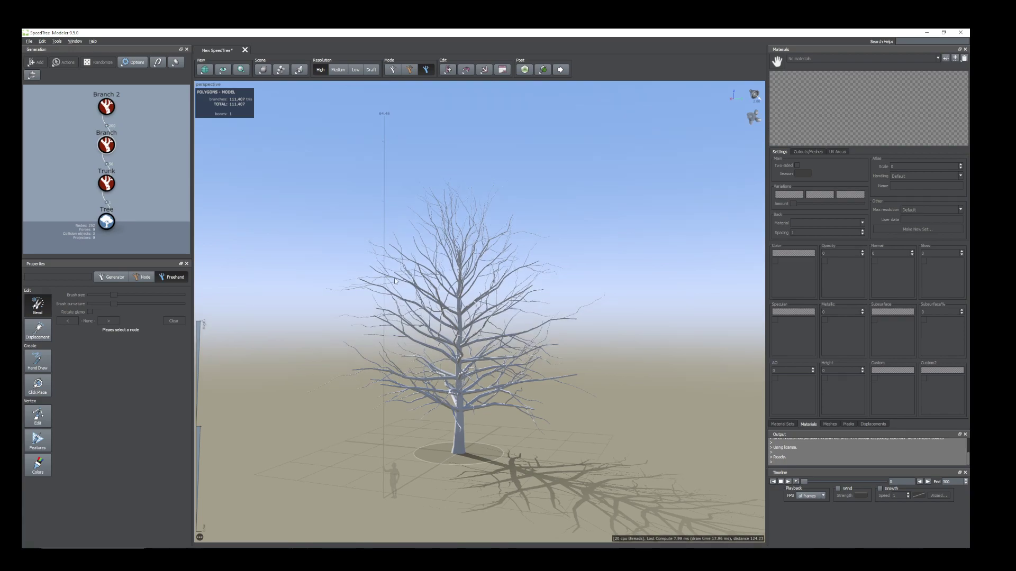
drag(393, 317, 473, 406)
scroll(508, 353, up, 3)
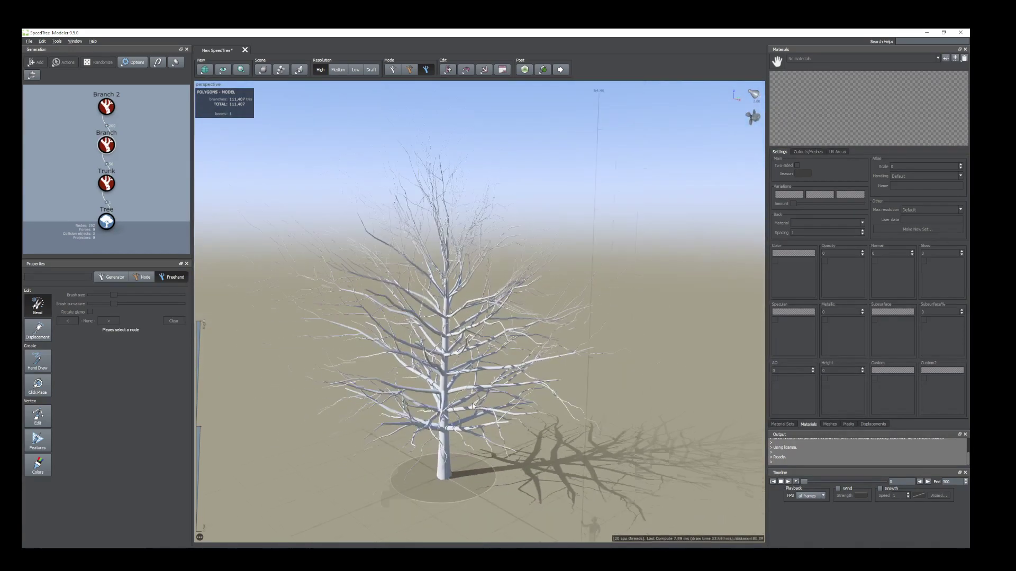
click(107, 108)
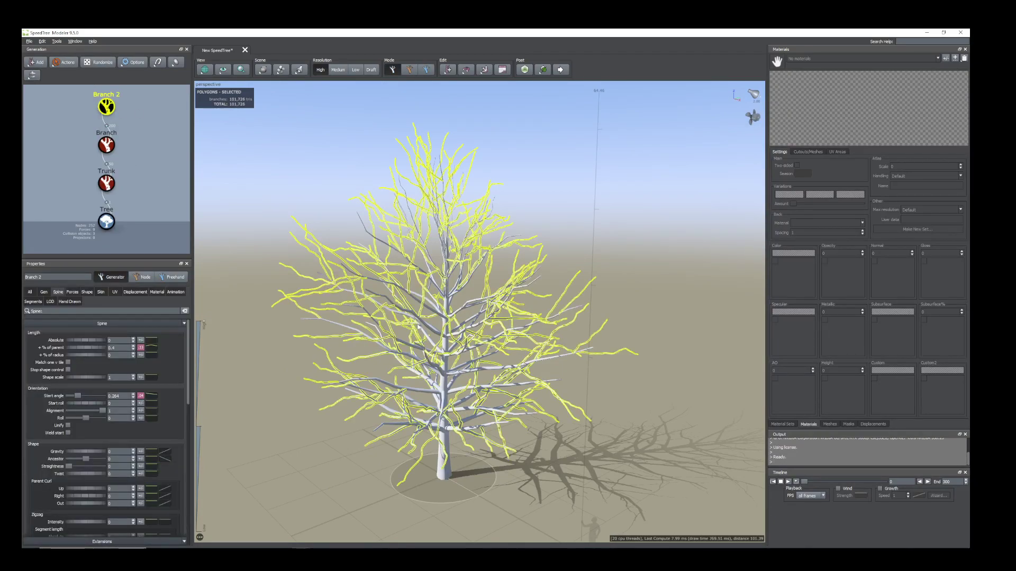
drag(418, 327, 345, 277)
right_click(110, 108)
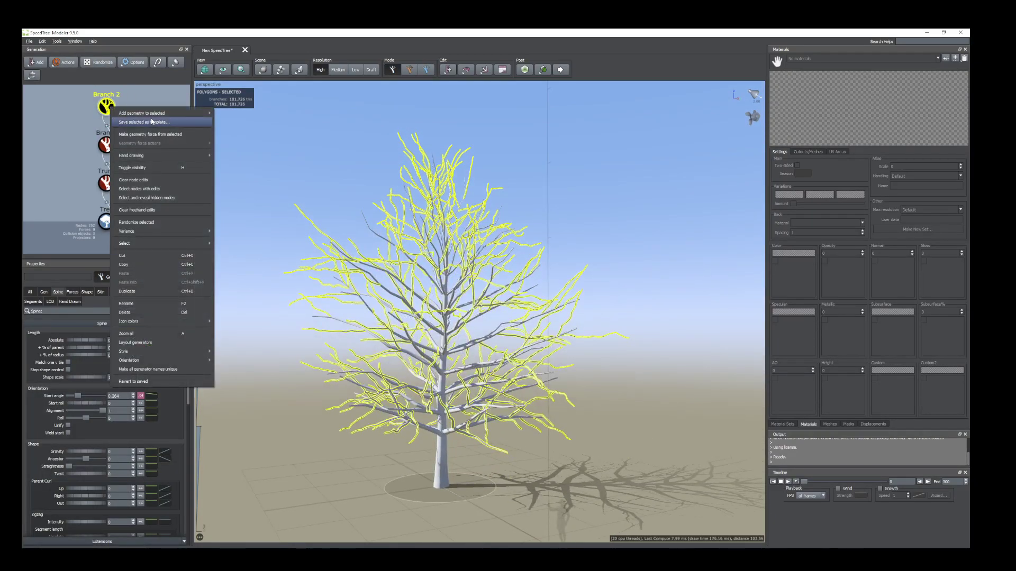
mouse_move(140, 114)
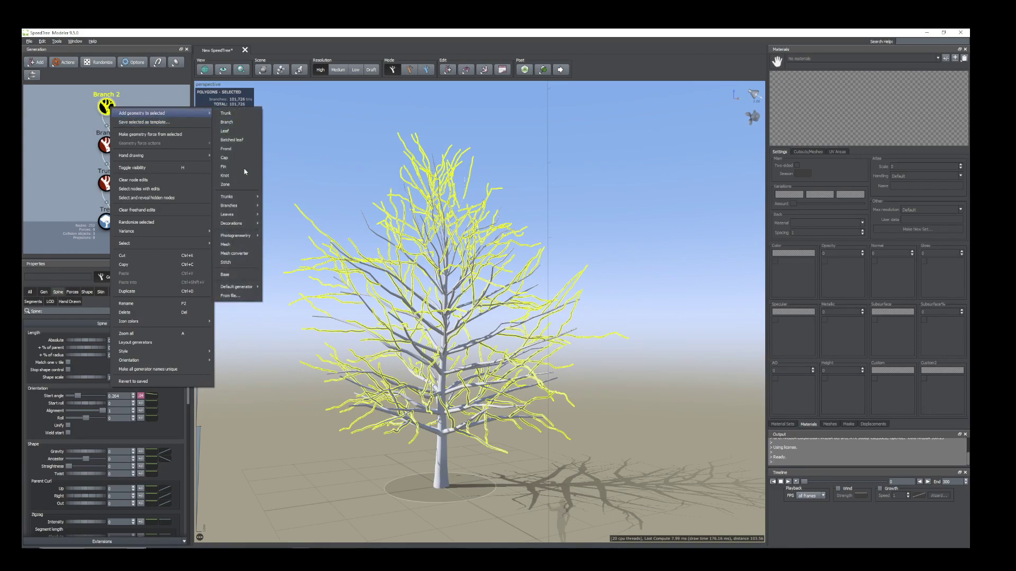
mouse_move(247, 218)
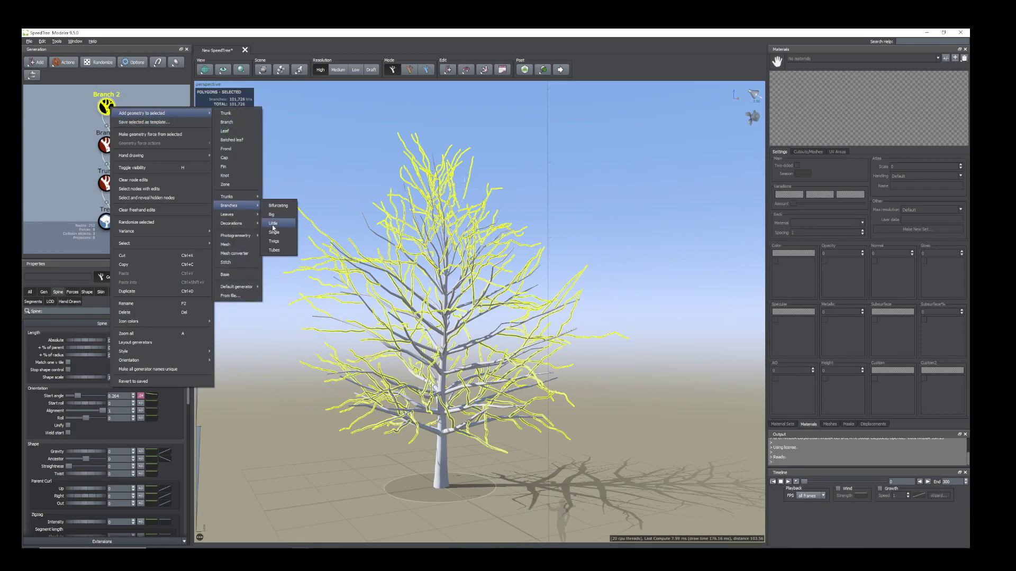
click(274, 242)
Select the single second-level branch protruding at the end of a low main branch and move its base inward along its parent
drag(476, 270, 347, 259)
scroll(456, 294, down, 3)
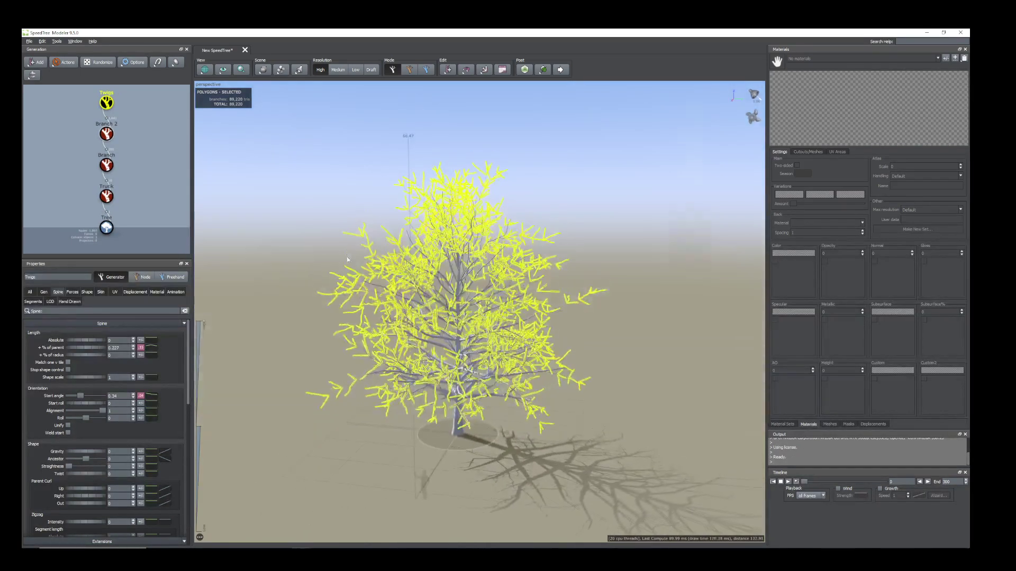
click(367, 377)
scroll(313, 417, up, 5)
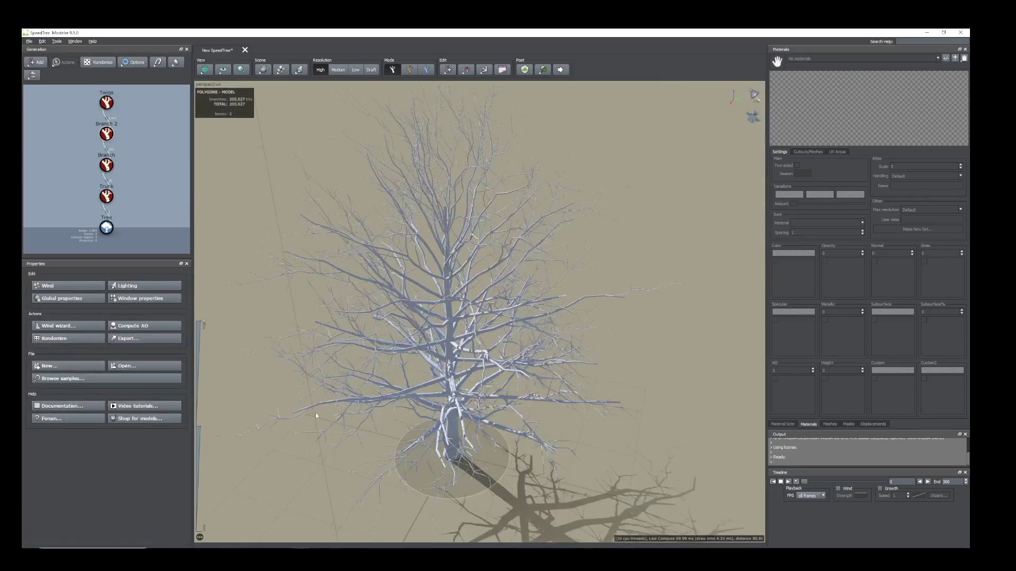
click(300, 418)
double_click(301, 418)
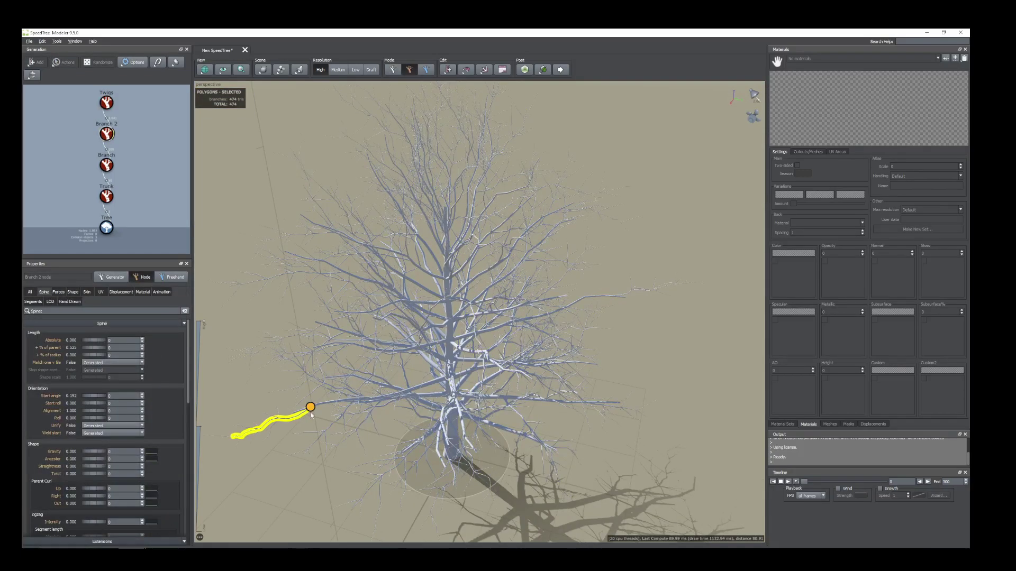
drag(311, 409, 355, 403)
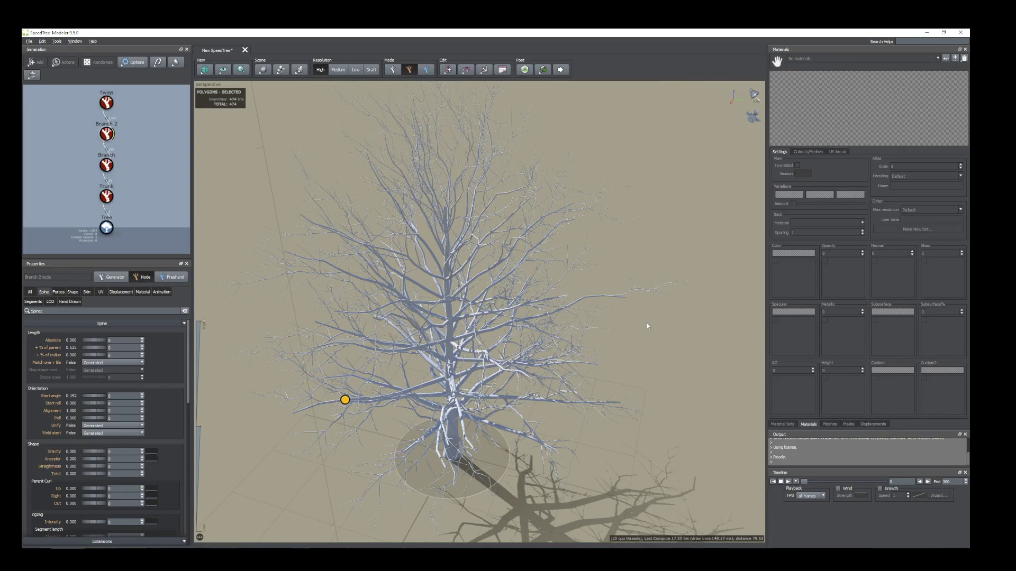
Select the second-level branch sticking out on the opposite side of the crown and slide its base inward along its parent branch
click(625, 295)
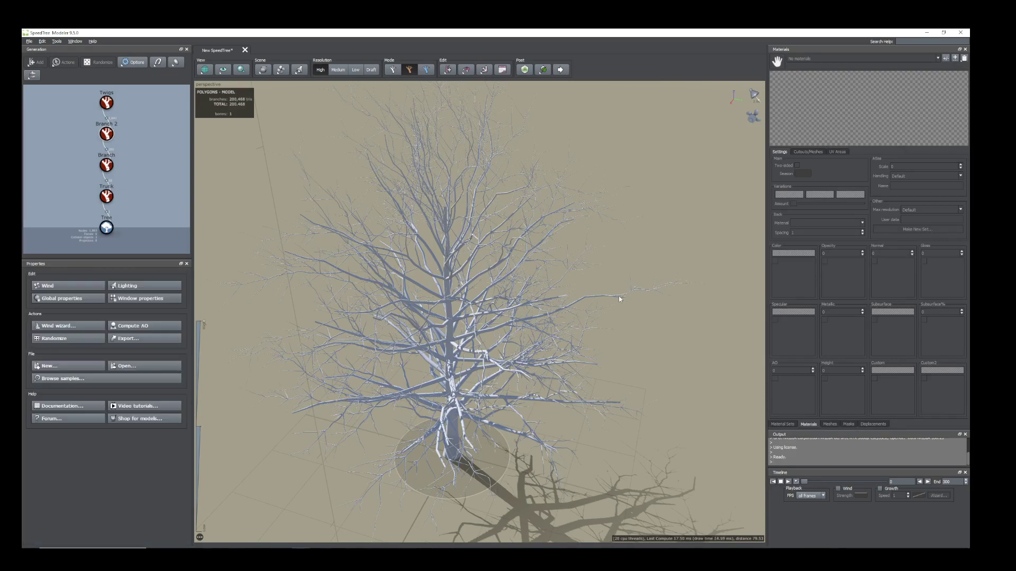
mouse_move(618, 297)
mouse_down()
mouse_move(624, 303)
mouse_move(622, 283)
mouse_up()
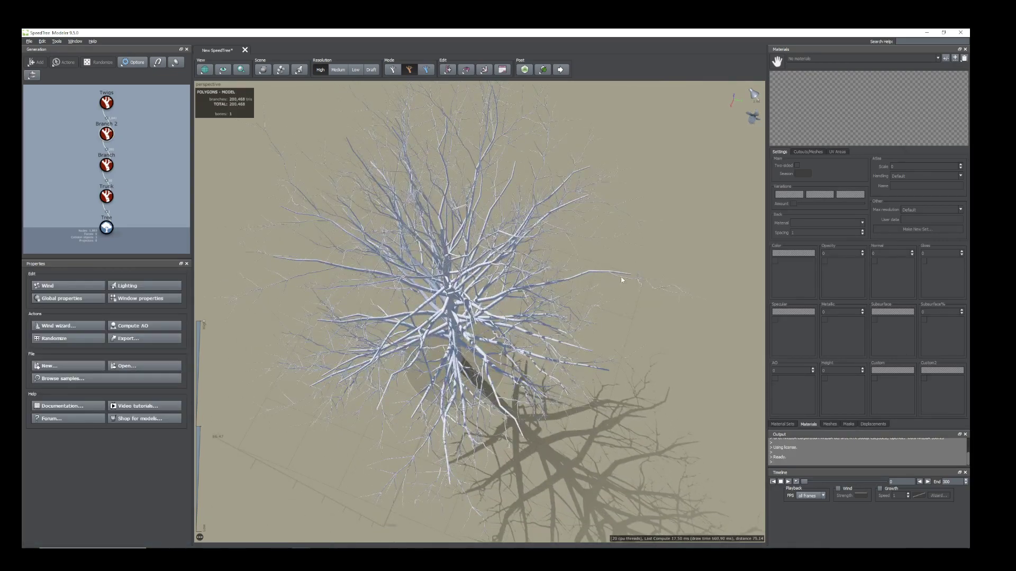
click(621, 279)
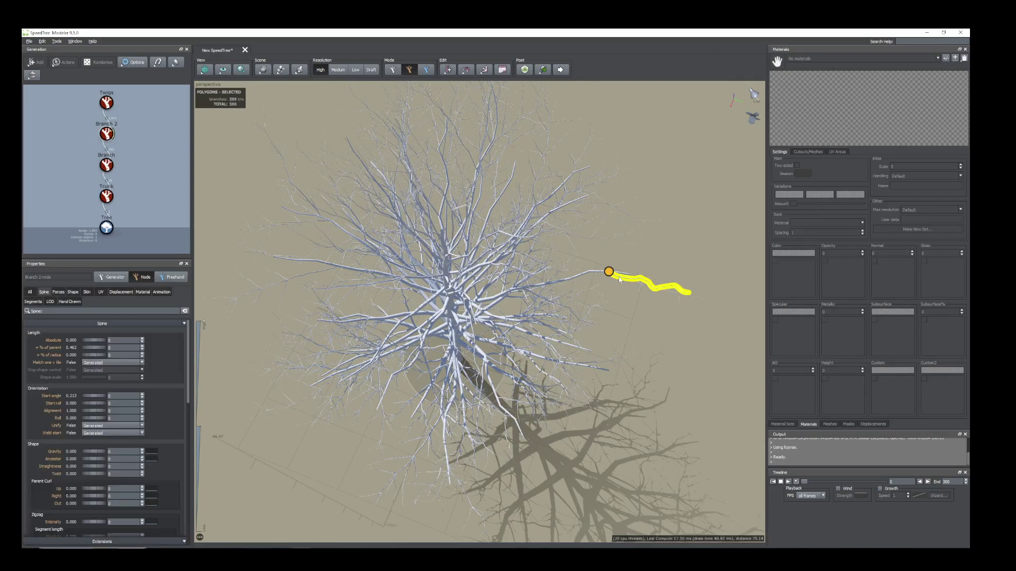
drag(611, 271, 569, 279)
scroll(573, 360, down, 3)
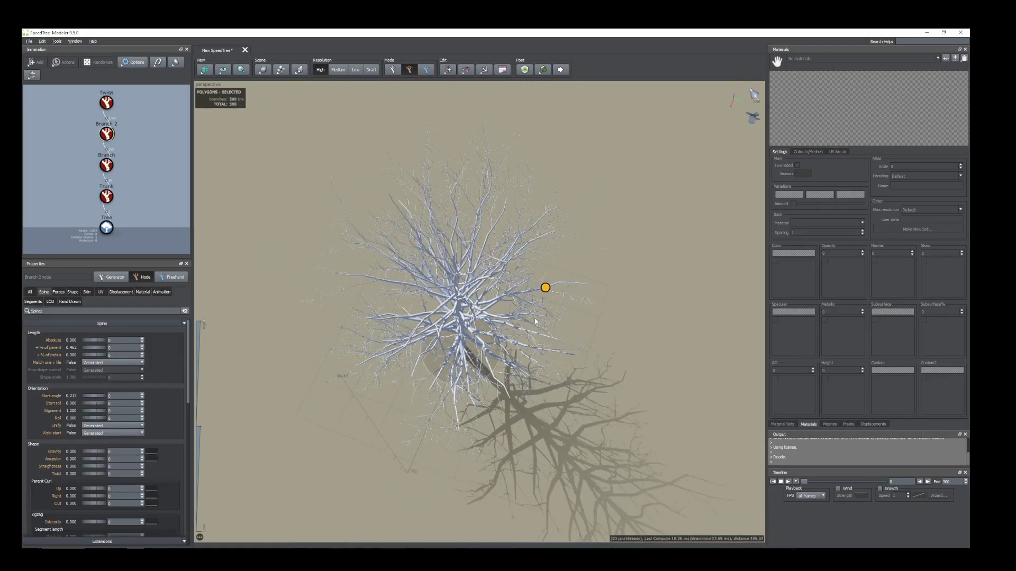
drag(571, 362, 538, 339)
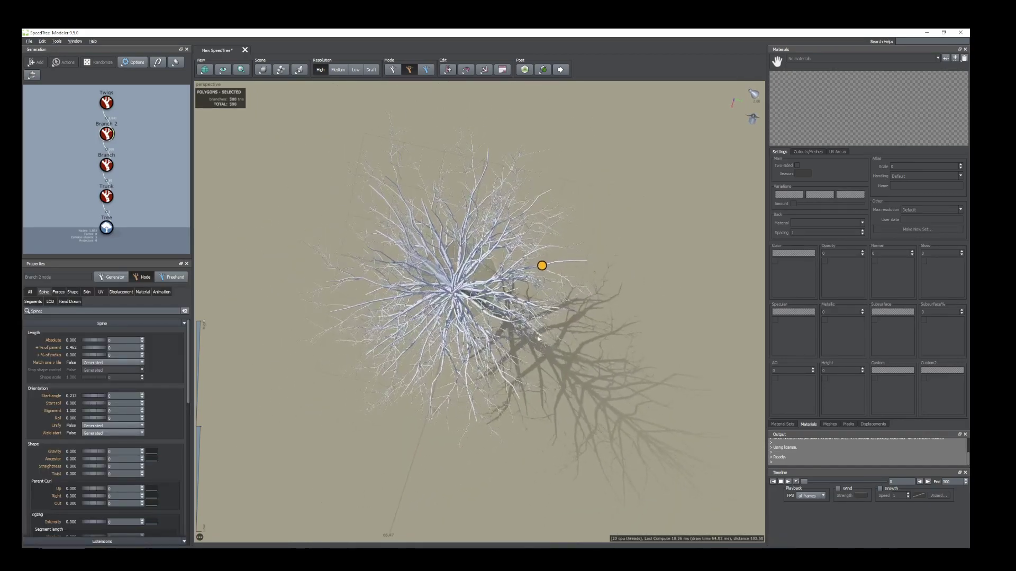
From the top view, select the protruding second-level branch on the crown's far edge and shift its base toward the trunk
click(399, 189)
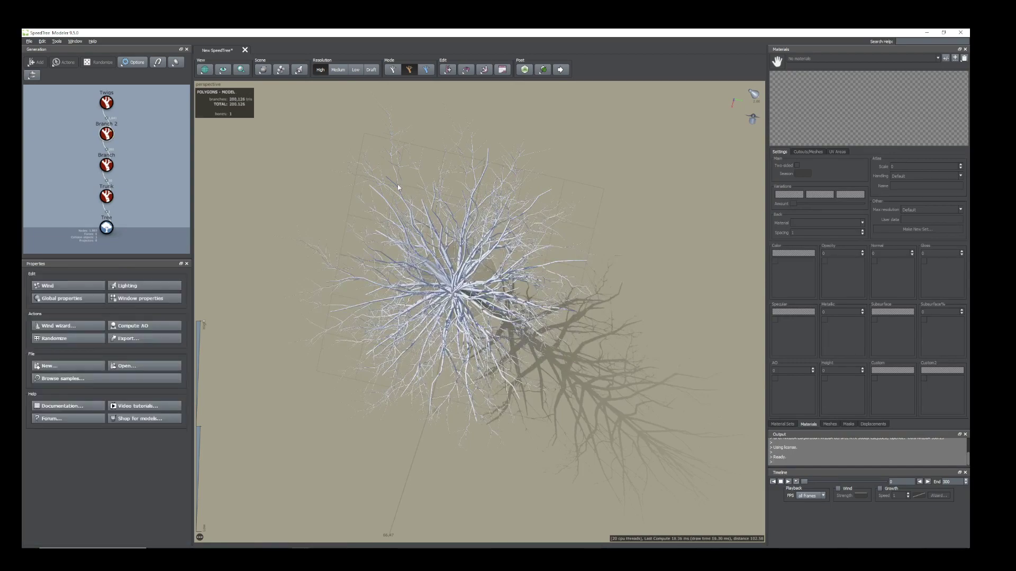
click(399, 187)
drag(401, 193, 413, 226)
scroll(510, 391, down, 3)
mouse_move(510, 391)
mouse_down()
mouse_move(506, 344)
mouse_move(500, 381)
mouse_up()
scroll(505, 349, up, 3)
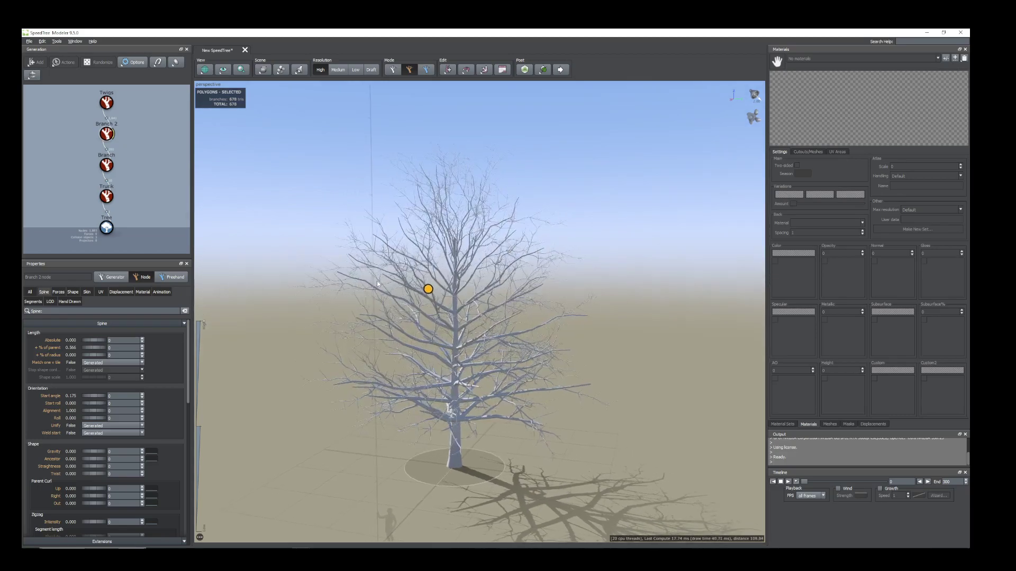
Select another outlying second-level branch at mid-crown height and pull its base in along its parent branch
scroll(252, 281, up, 5)
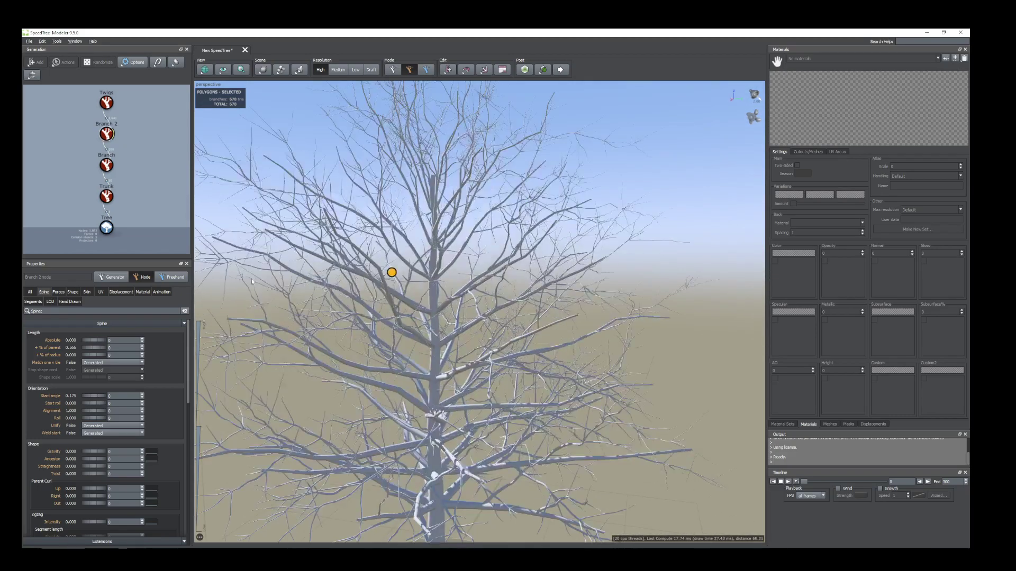
click(280, 272)
click(309, 281)
scroll(435, 358, down, 4)
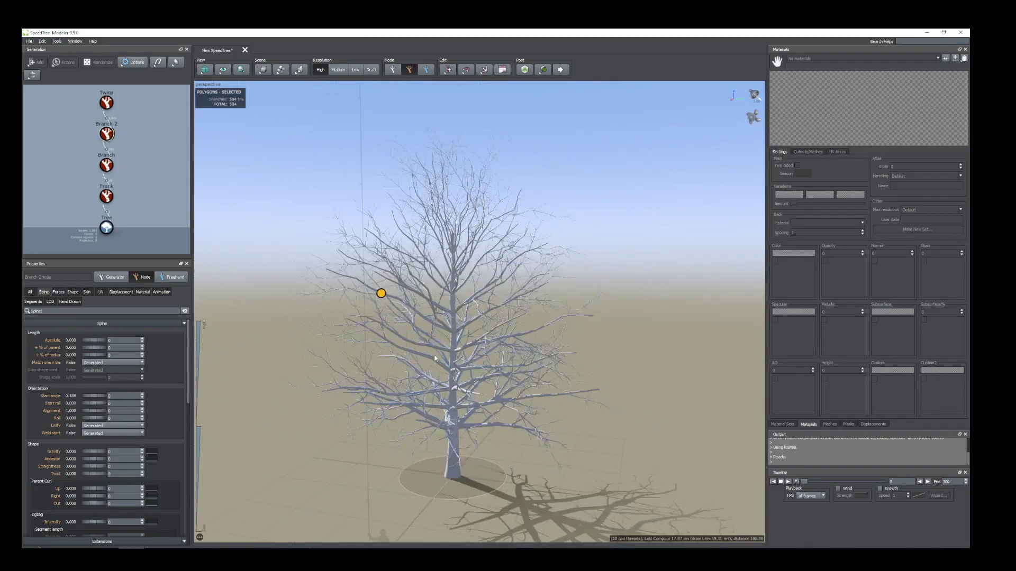
drag(435, 358, 489, 365)
Import the Bark_Base material and assign it to the trunk generator
click(471, 428)
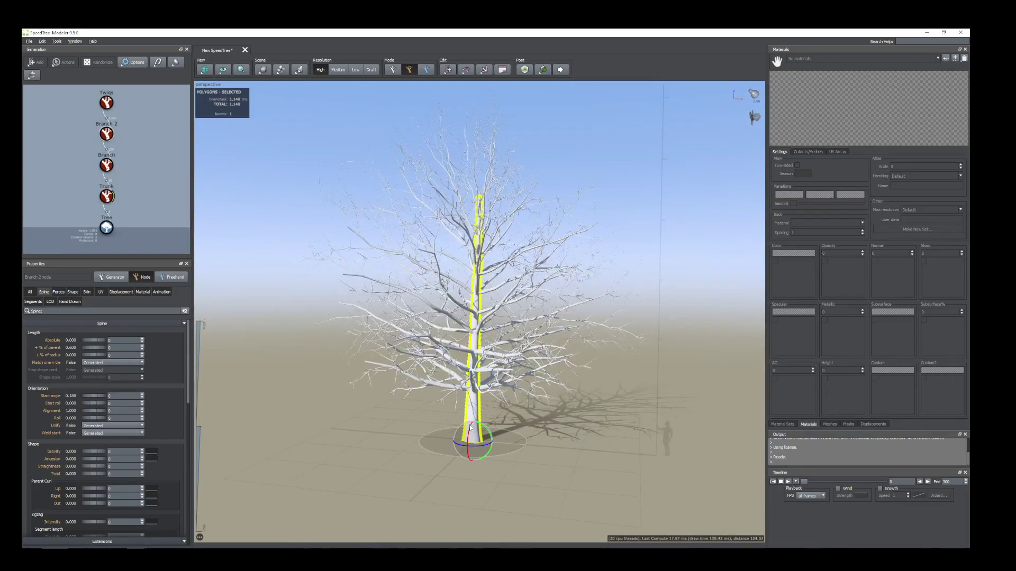
click(107, 205)
click(106, 196)
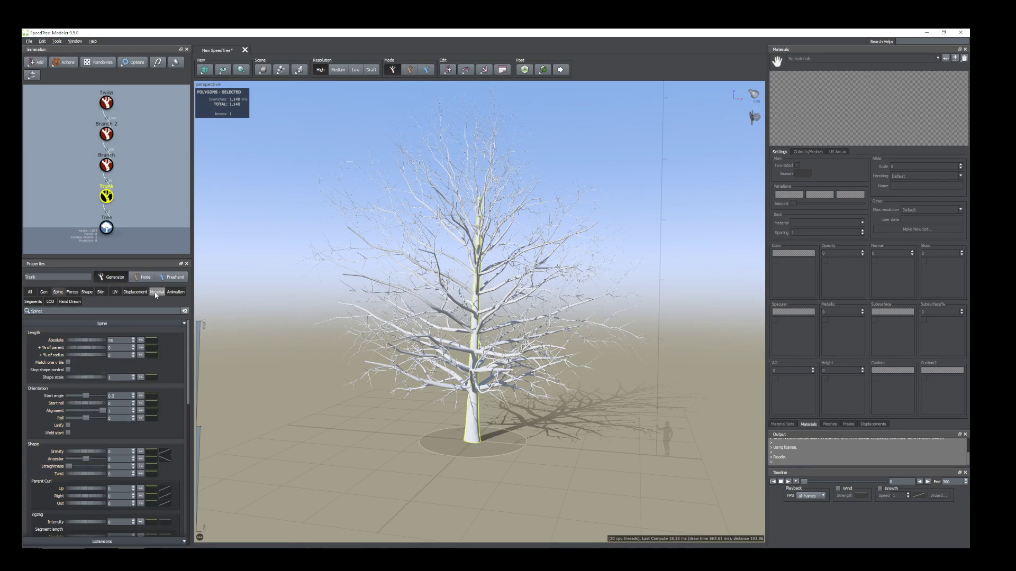
click(157, 292)
click(149, 351)
click(99, 363)
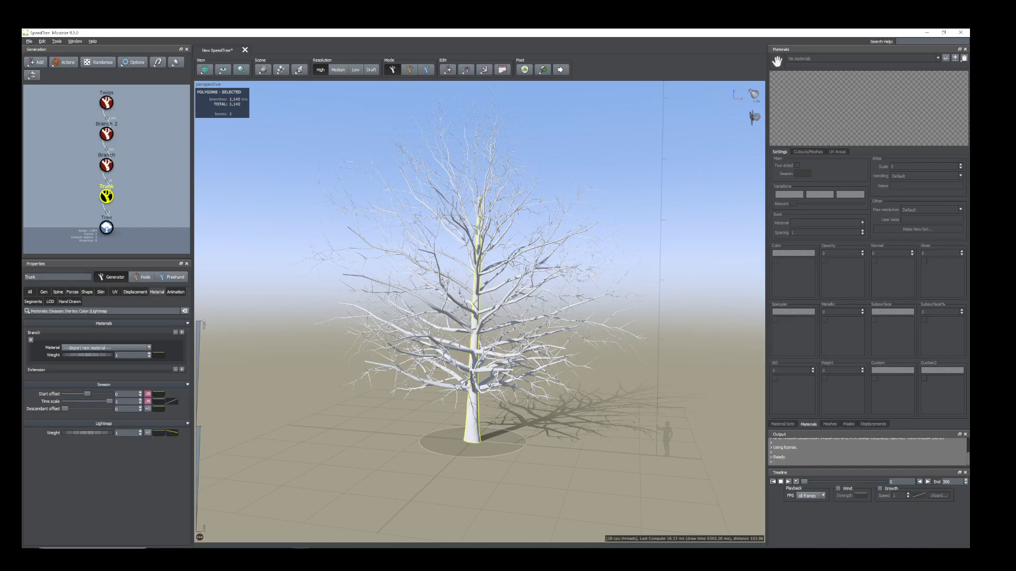
drag(512, 358, 488, 354)
scroll(501, 350, up, 4)
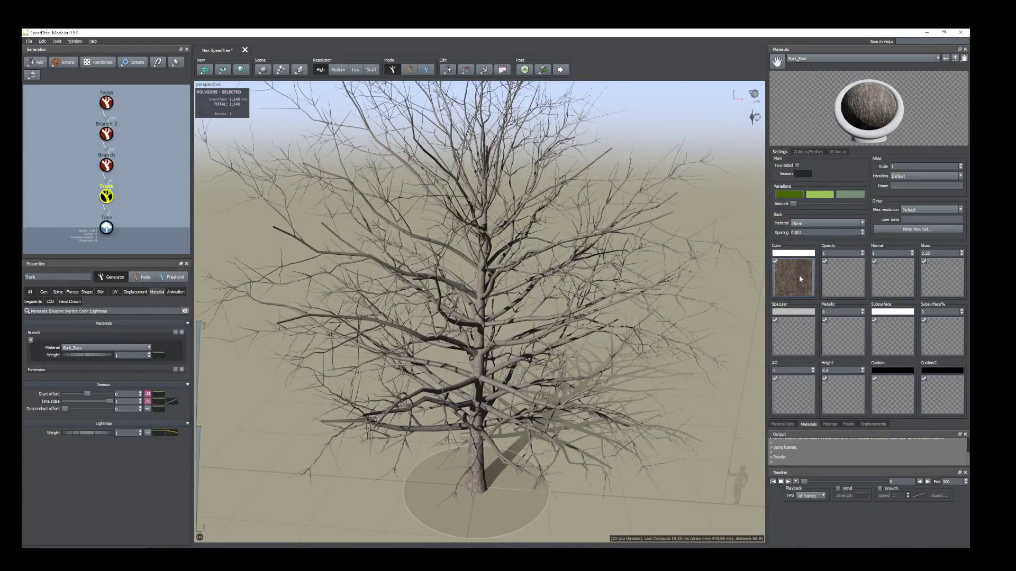
Load bark_normal.jpg as the normal map of the Bark_Base material and raise its contrast strongly
click(898, 277)
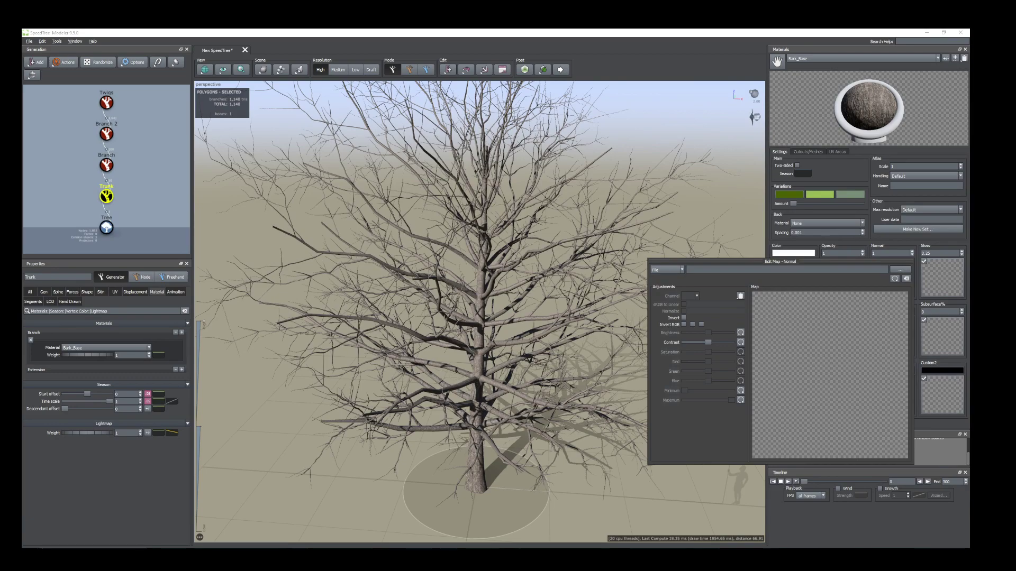
key(Return)
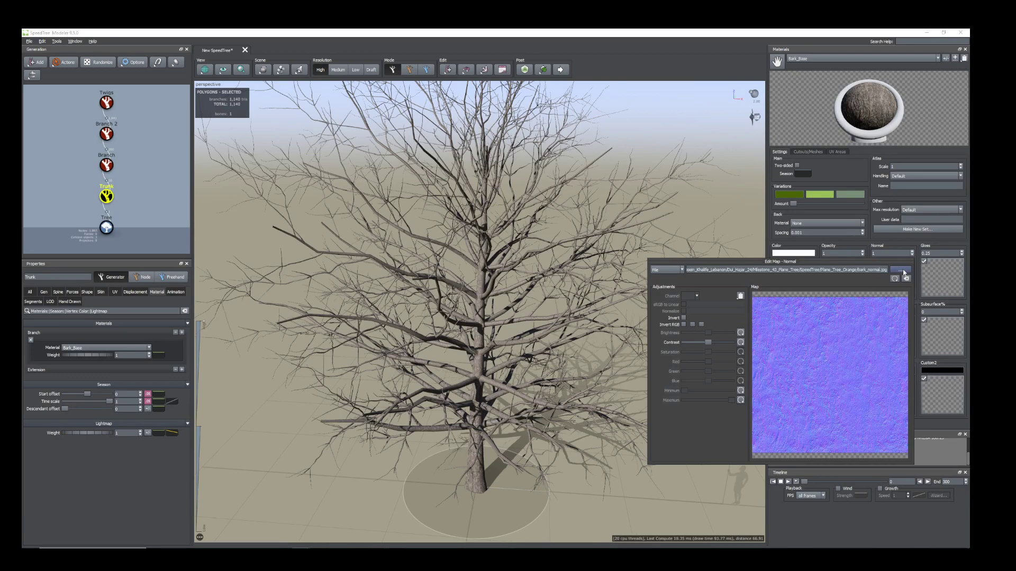
drag(708, 344, 734, 350)
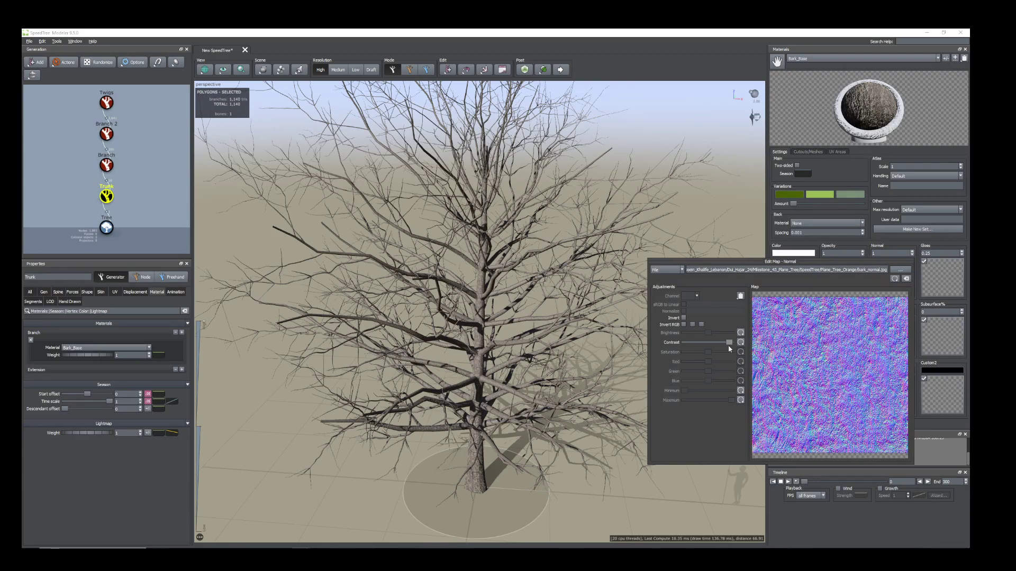
drag(534, 349, 236, 187)
scroll(495, 338, up, 4)
scroll(492, 325, down, 8)
scroll(585, 323, down, 3)
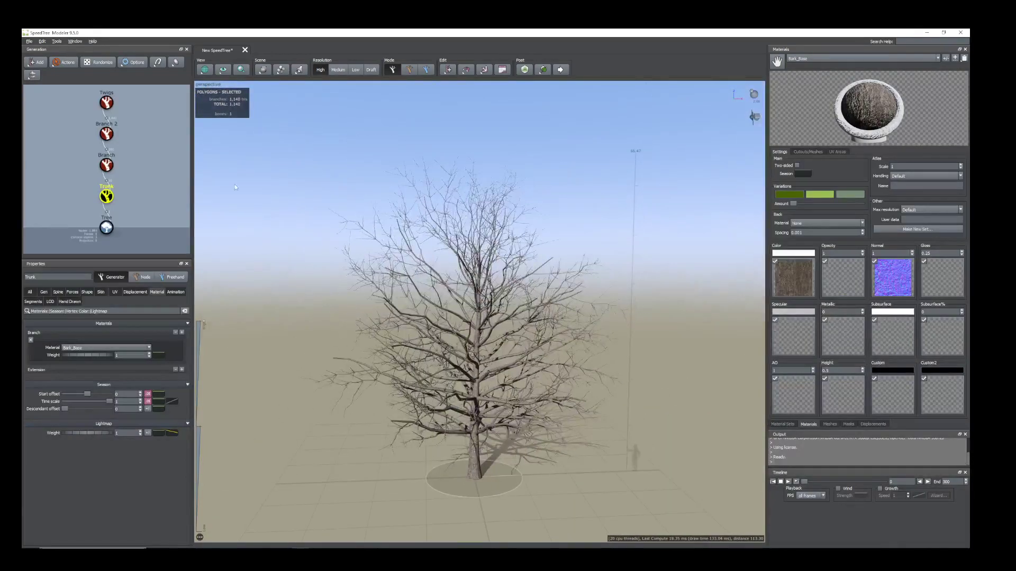
Add a Leaf generator on top of the twigs
click(163, 168)
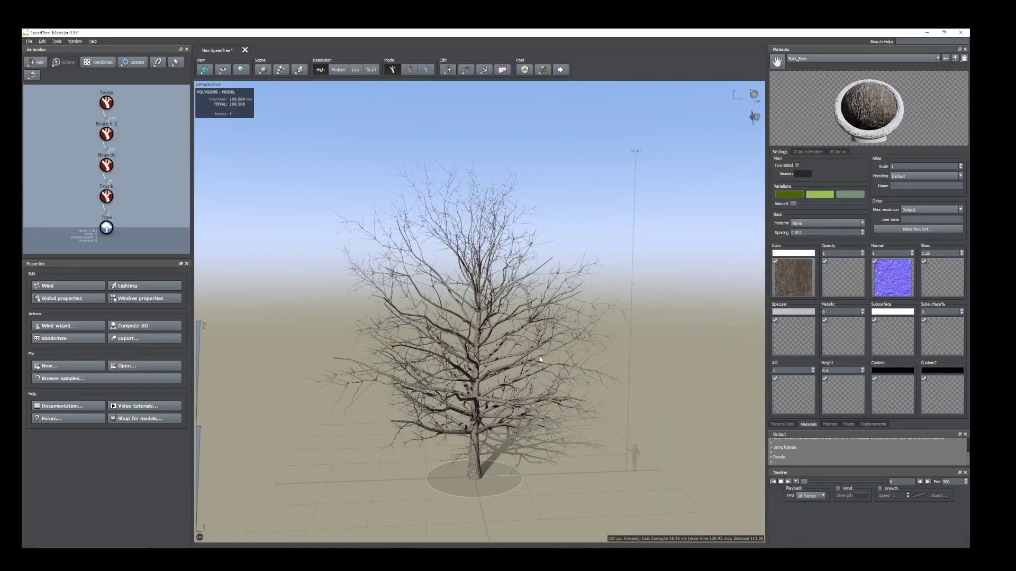
drag(539, 360, 438, 316)
click(106, 103)
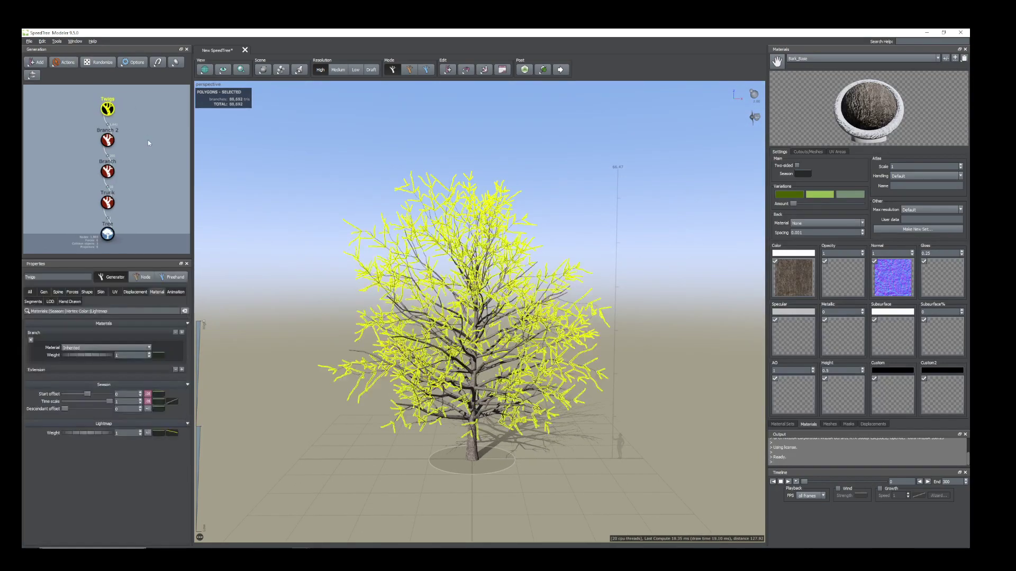
right_click(104, 126)
mouse_move(143, 135)
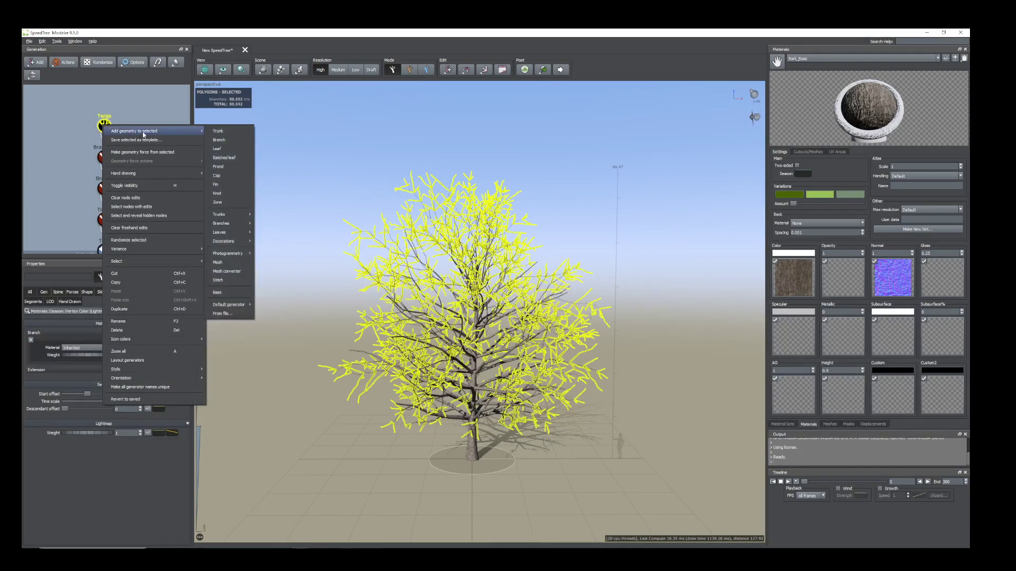
click(222, 150)
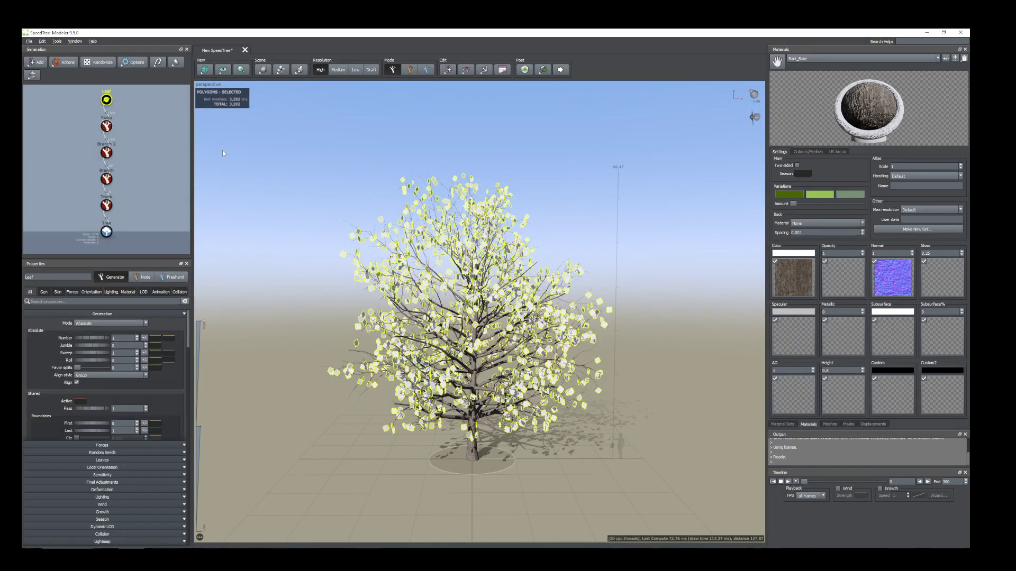
Enlarge the leaf size to about 3.8 and slightly raise the sky influence in the leaves' local orientation
click(58, 292)
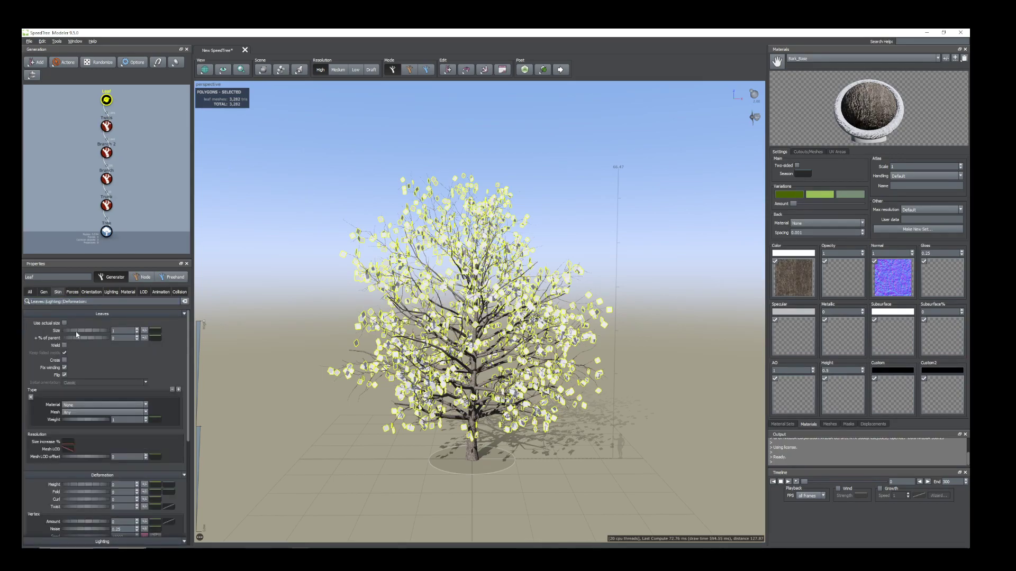
drag(74, 333, 150, 342)
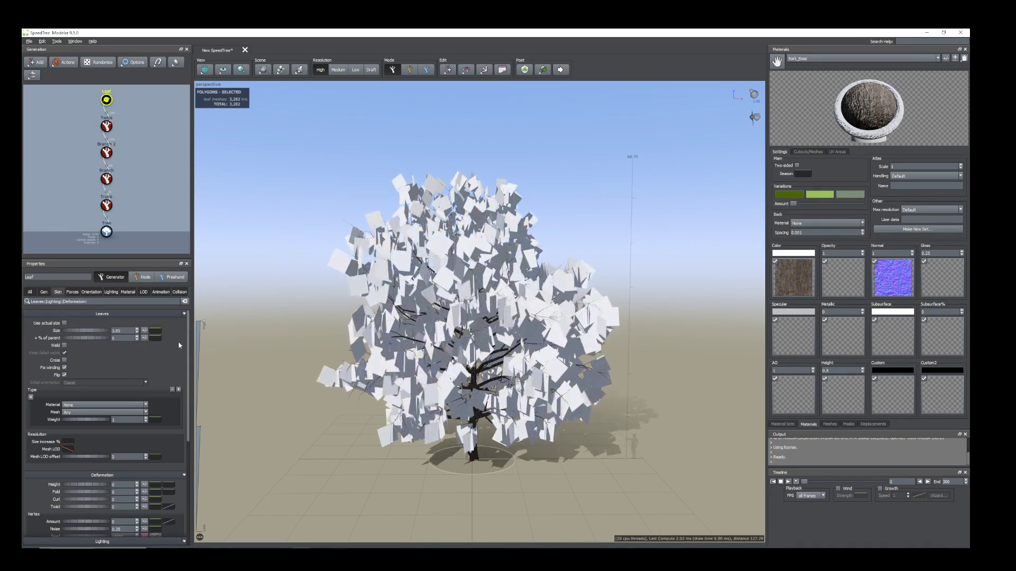
click(91, 292)
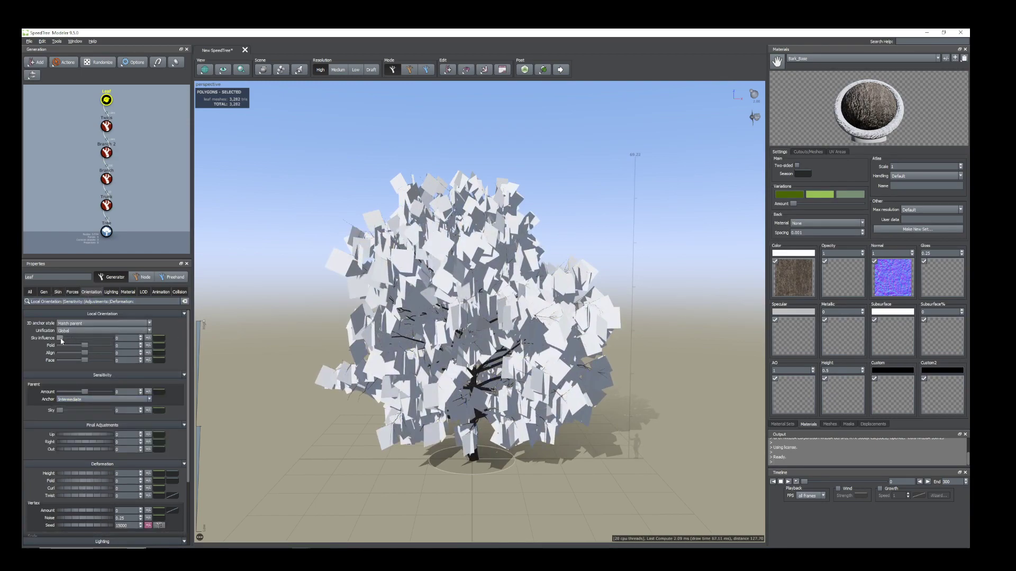
drag(60, 339, 70, 343)
scroll(72, 447, down, 3)
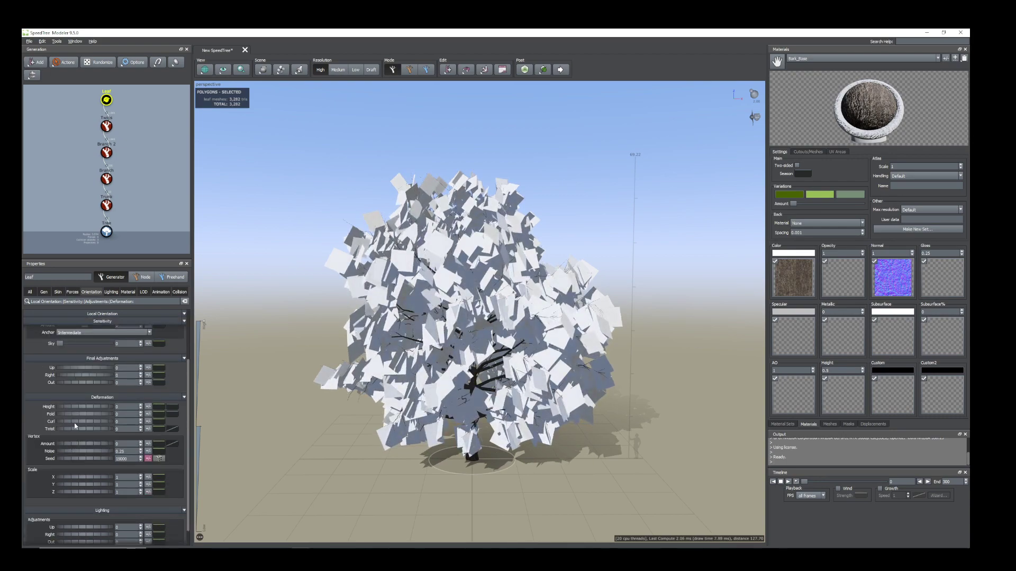
Set the leaves' final orientation adjustments to Right 0.36 and Out 0.34
scroll(75, 426, up, 1)
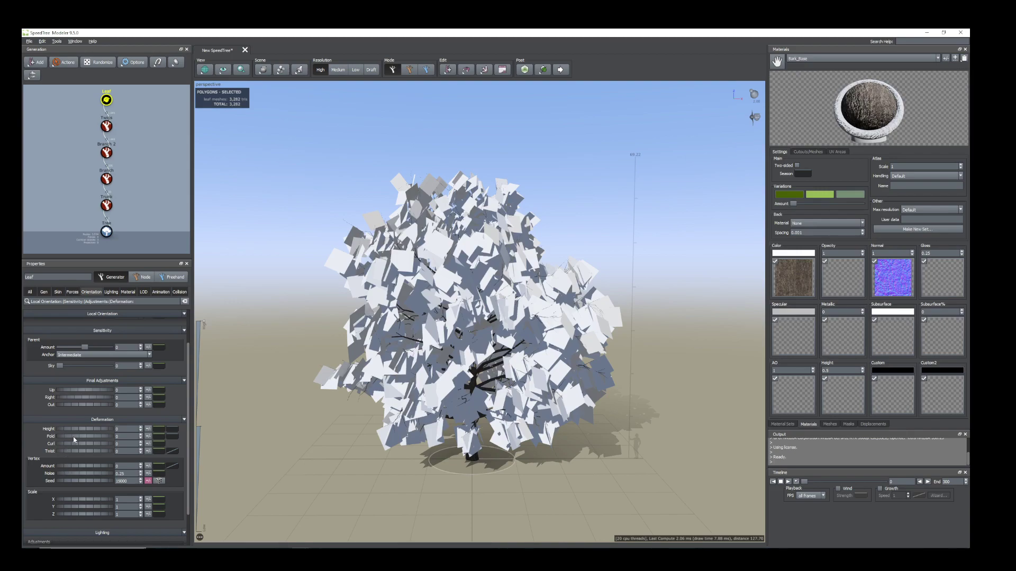
scroll(74, 439, up, 1)
drag(63, 423, 76, 432)
drag(448, 392, 518, 394)
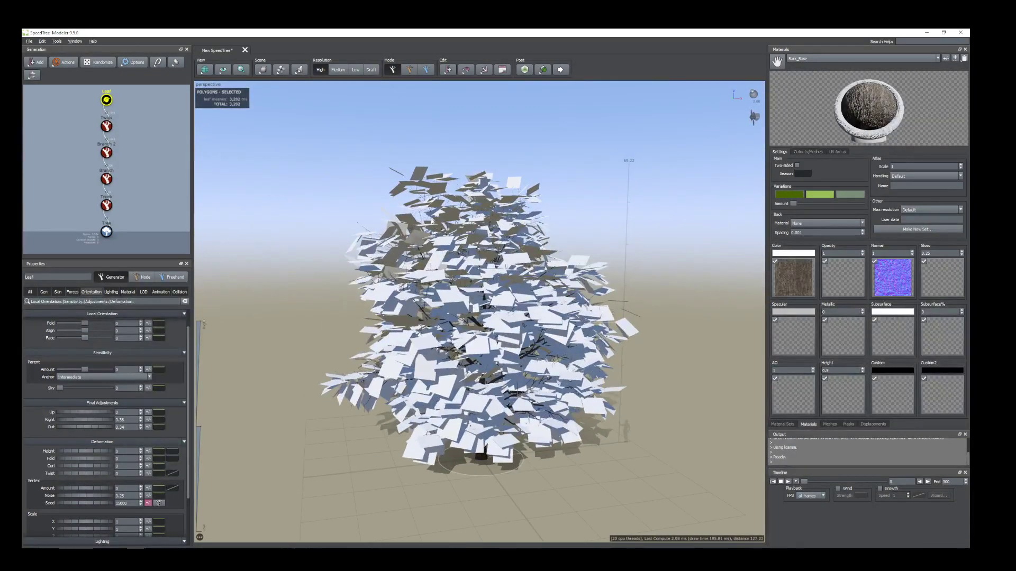
scroll(393, 421, up, 5)
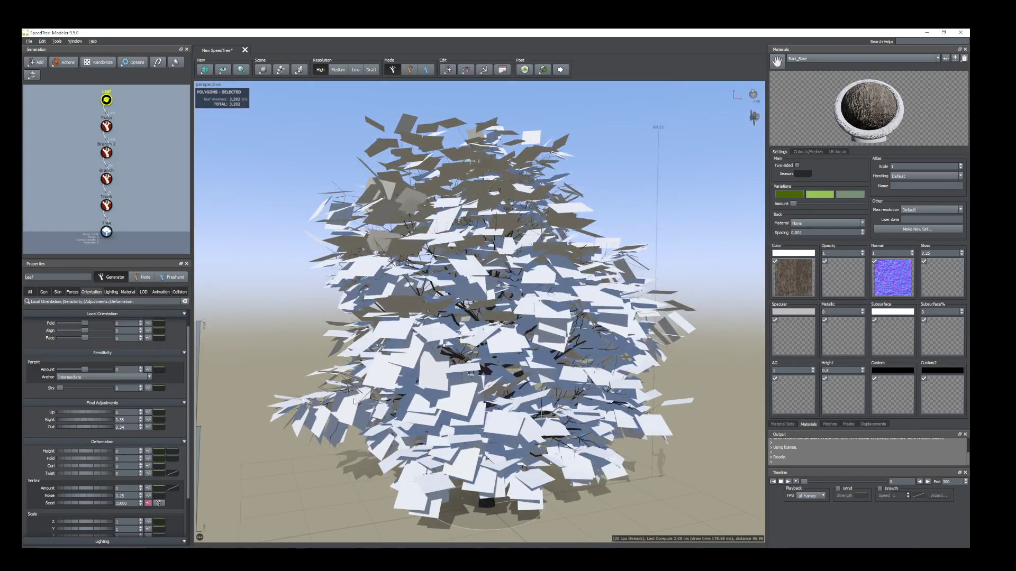
drag(344, 396, 212, 211)
scroll(347, 389, up, 2)
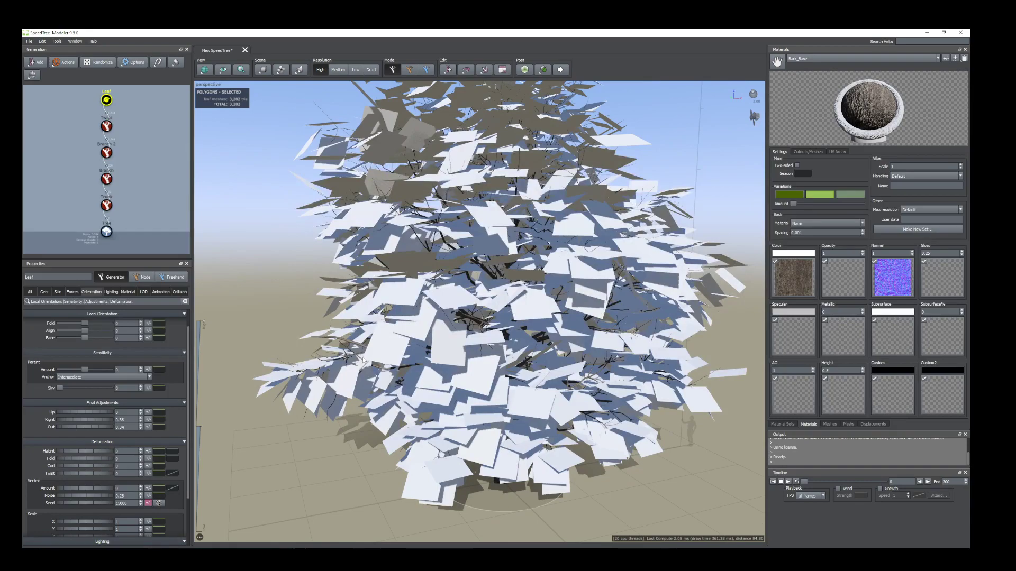
Move the individual branch nodes protruding from the lower side of the crown inward toward the trunk
click(356, 347)
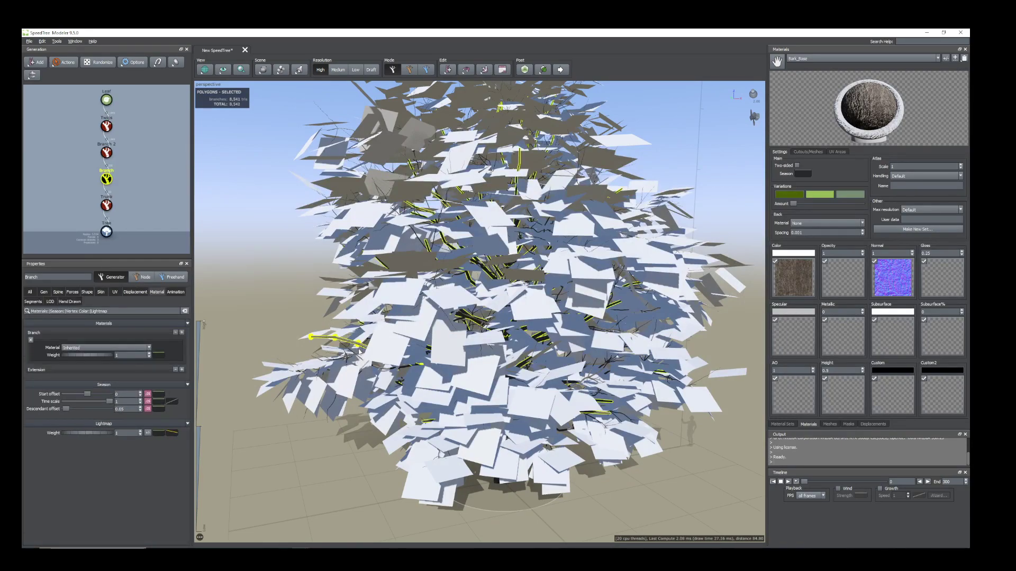
double_click(359, 349)
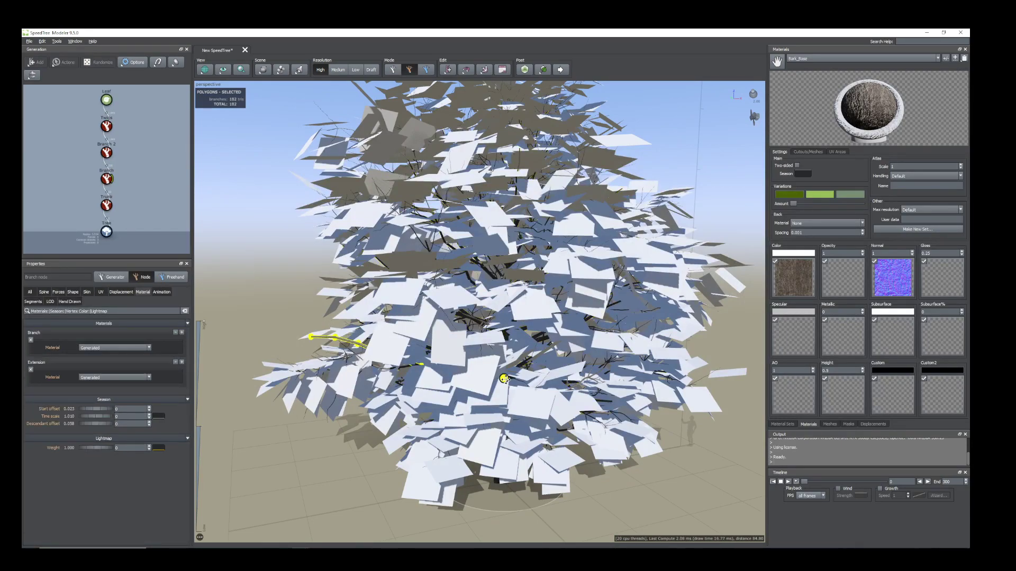
drag(504, 379, 474, 364)
click(387, 368)
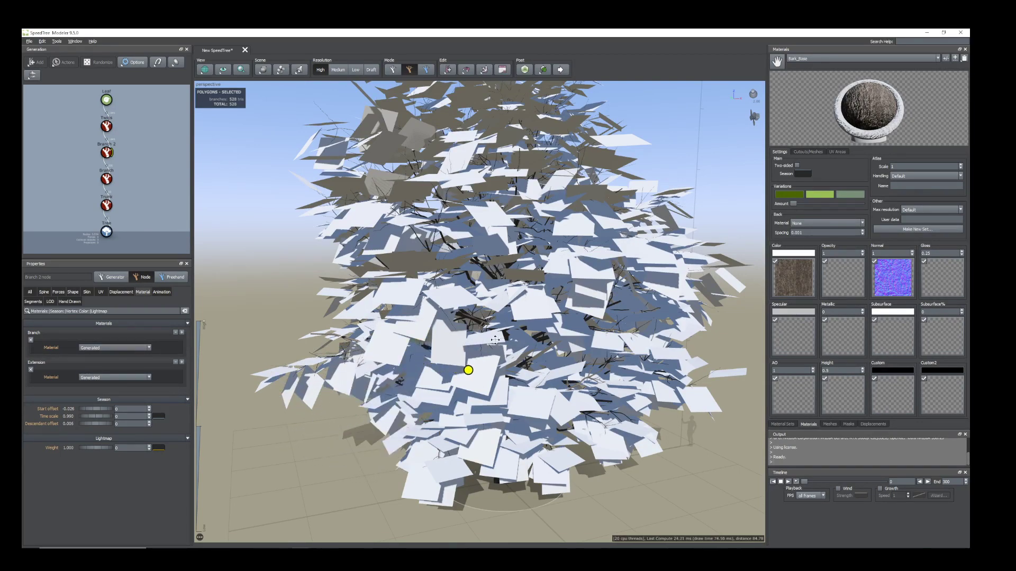
click(342, 355)
drag(342, 355, 398, 354)
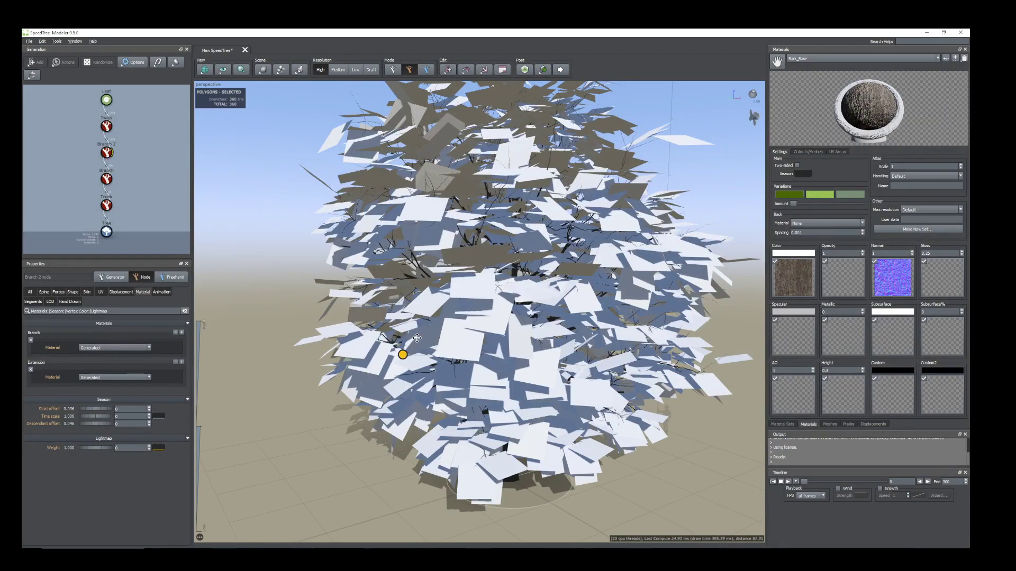
scroll(576, 409, down, 5)
drag(550, 412, 533, 409)
middle_drag(533, 411, 533, 446)
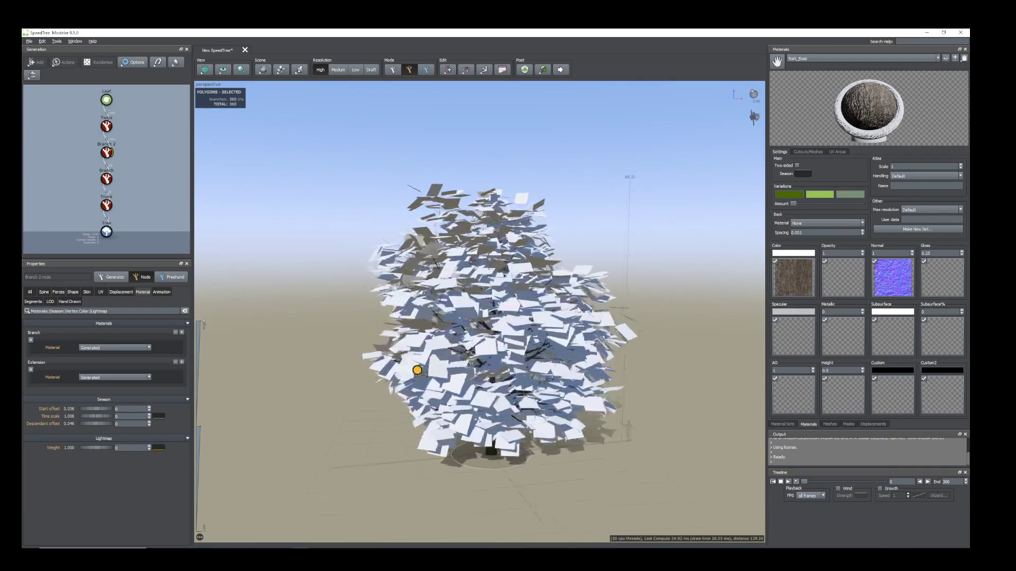
Pull the second-level branches sticking out of the upper crown closer to the trunk
scroll(612, 383, up, 4)
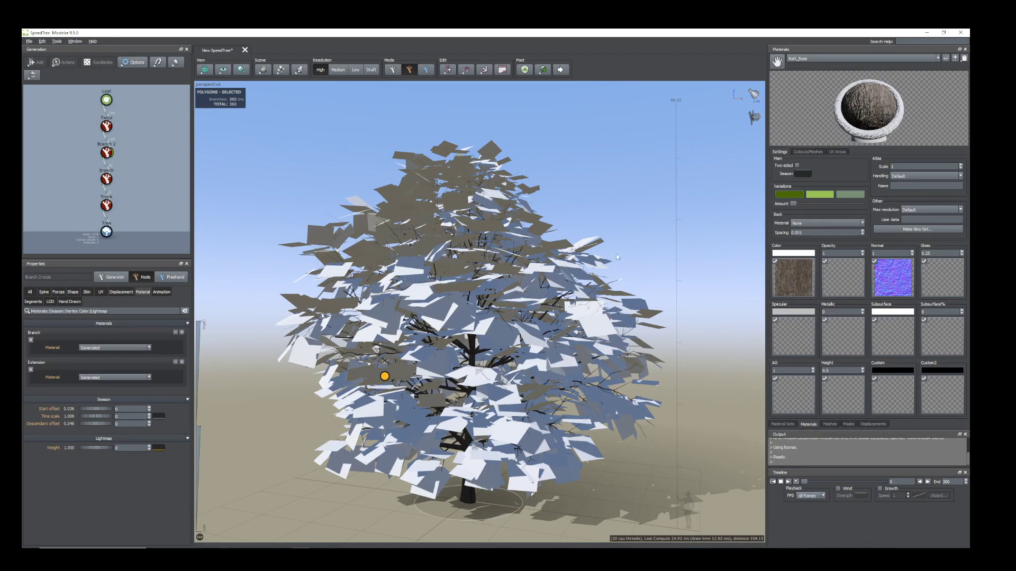
drag(606, 258, 570, 398)
scroll(569, 399, up, 5)
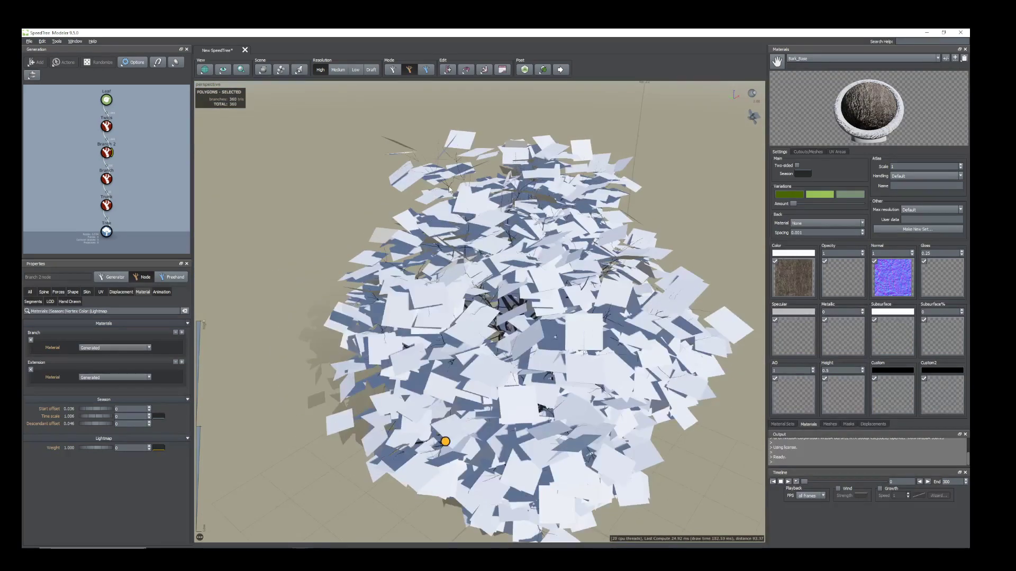
click(450, 192)
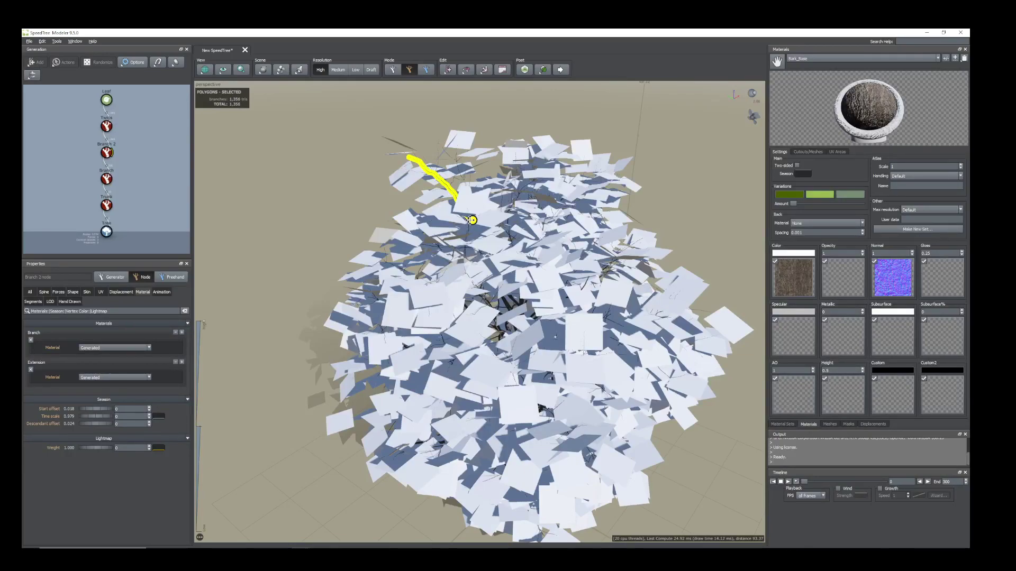
drag(472, 221, 488, 251)
click(463, 181)
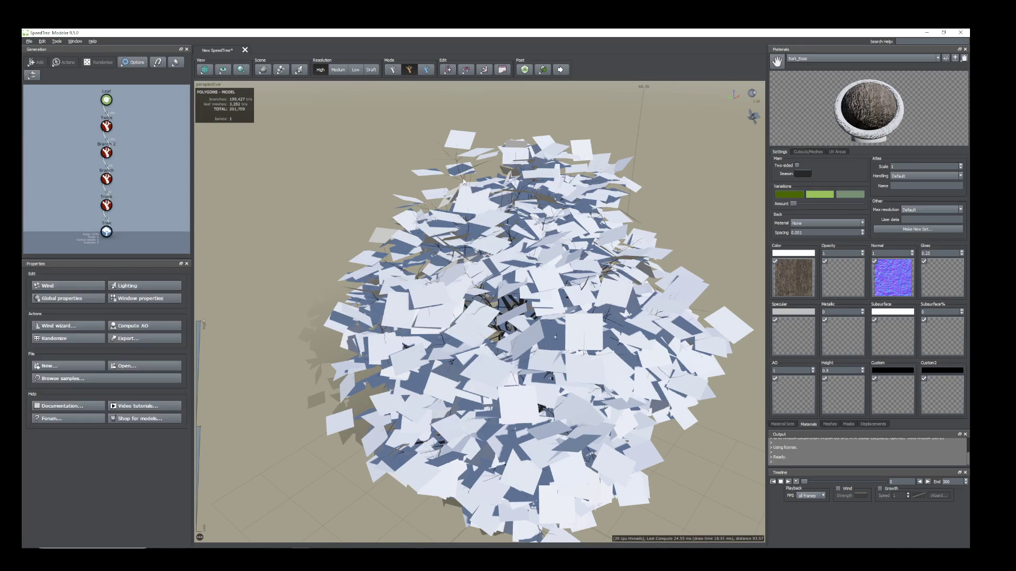
click(463, 181)
drag(483, 242, 498, 263)
scroll(517, 363, down, 1)
scroll(518, 363, down, 3)
drag(517, 362, 587, 399)
scroll(601, 413, up, 1)
Assign the PT2_Base leaf material to the Leaf generator
click(106, 100)
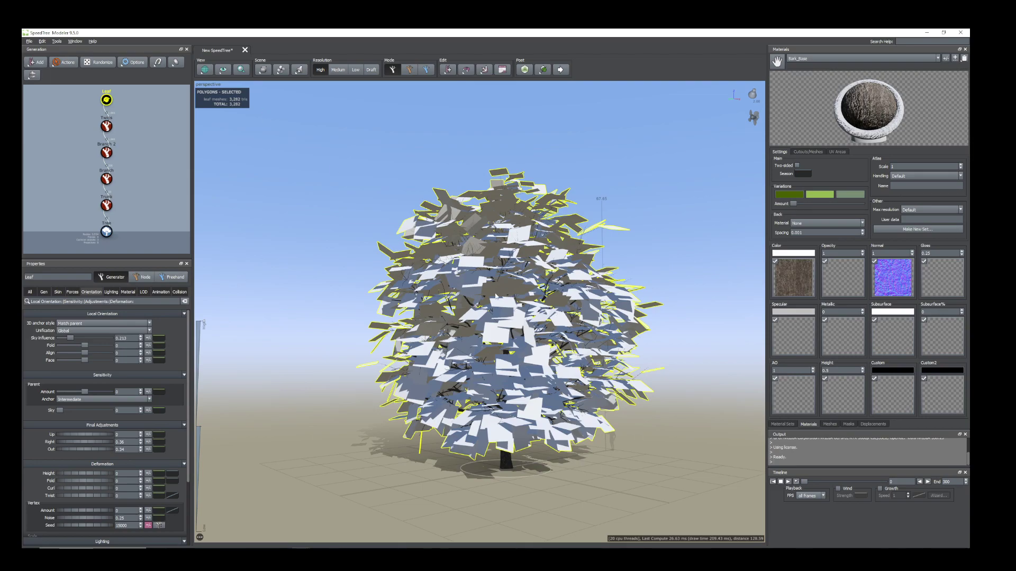
drag(428, 222, 475, 278)
scroll(476, 277, up, 5)
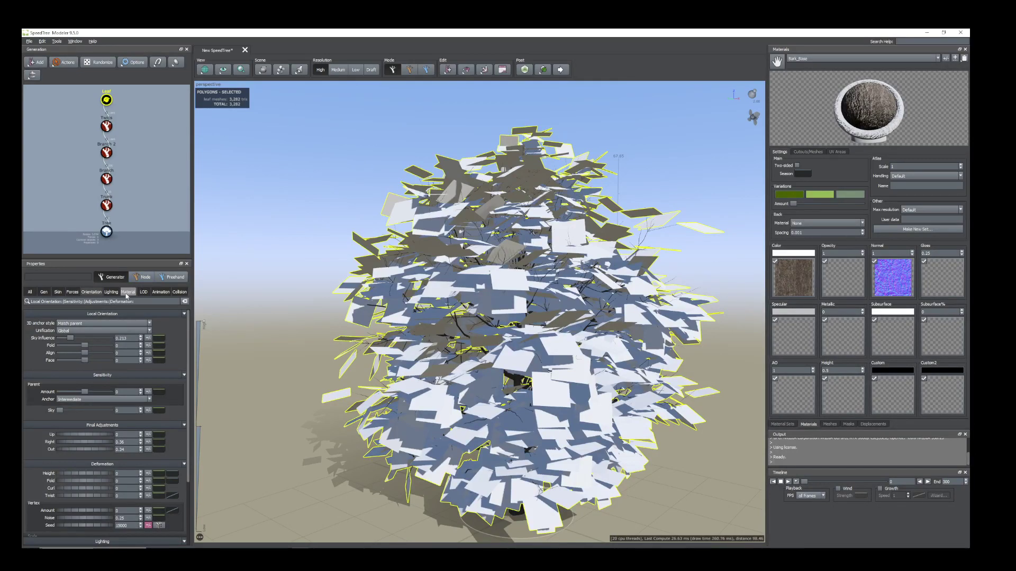
click(128, 292)
click(149, 340)
click(106, 360)
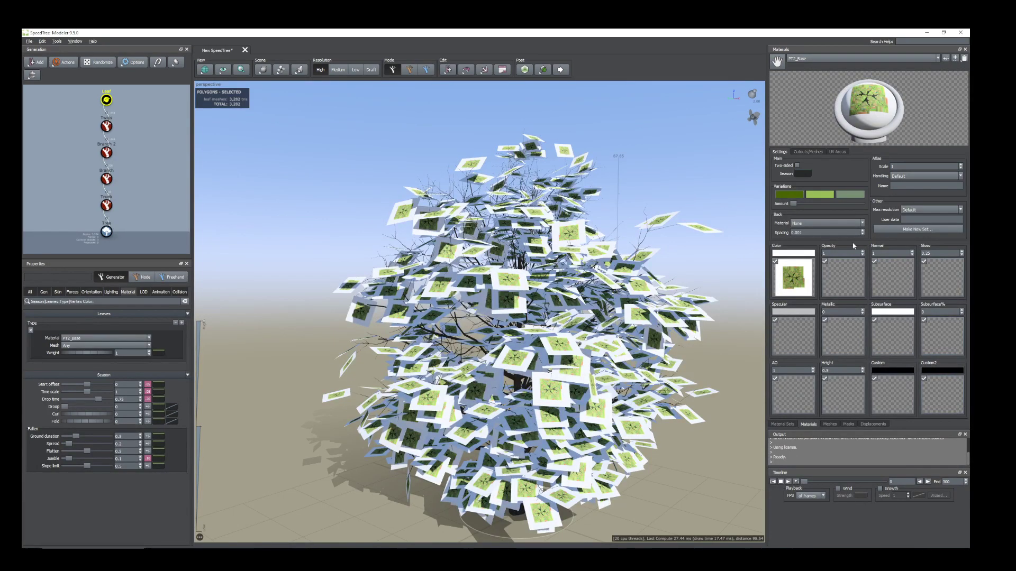
Load Leaf_1_Opacity.png as the opacity map of the PT2_Base material
click(838, 282)
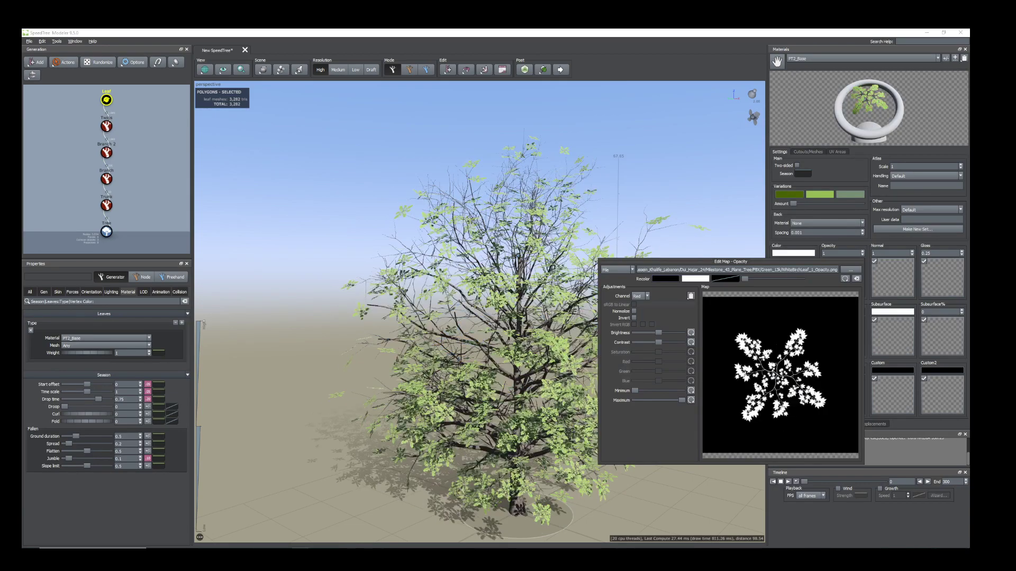
drag(542, 227, 524, 292)
scroll(533, 275, up, 2)
scroll(524, 291, down, 4)
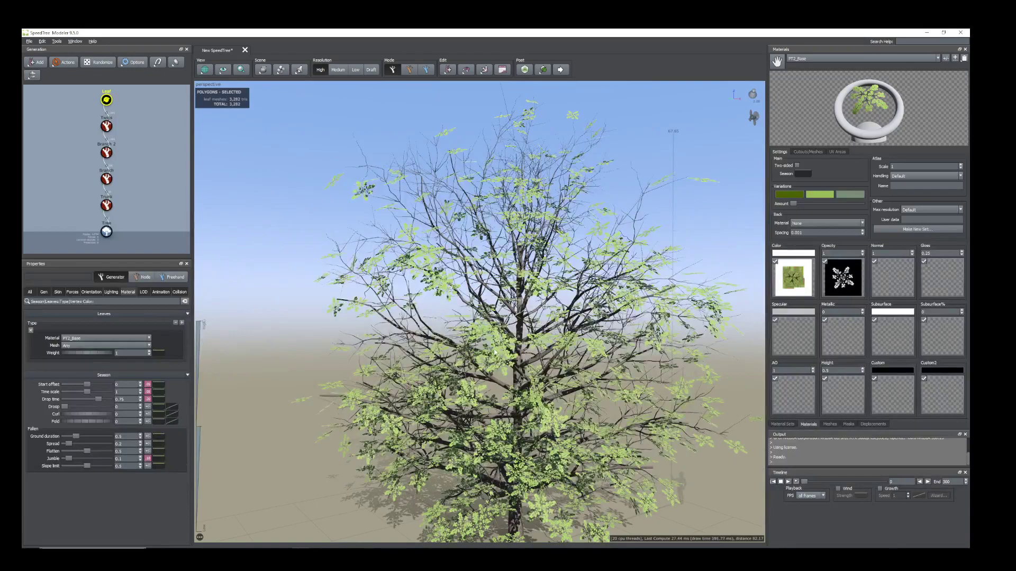
Make the PT2_Base leaf material two-sided
click(798, 166)
scroll(538, 357, down, 5)
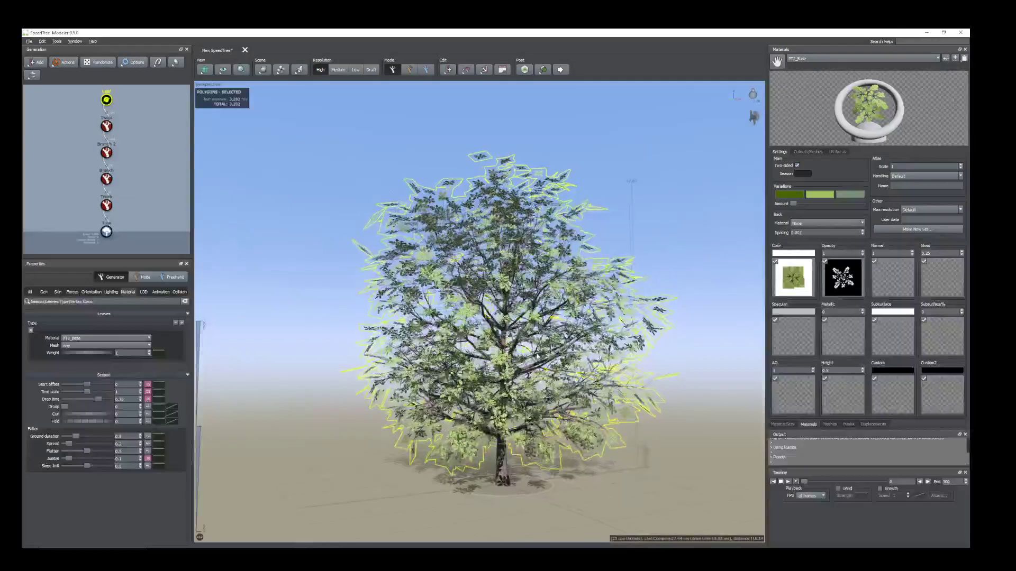
scroll(591, 322, up, 3)
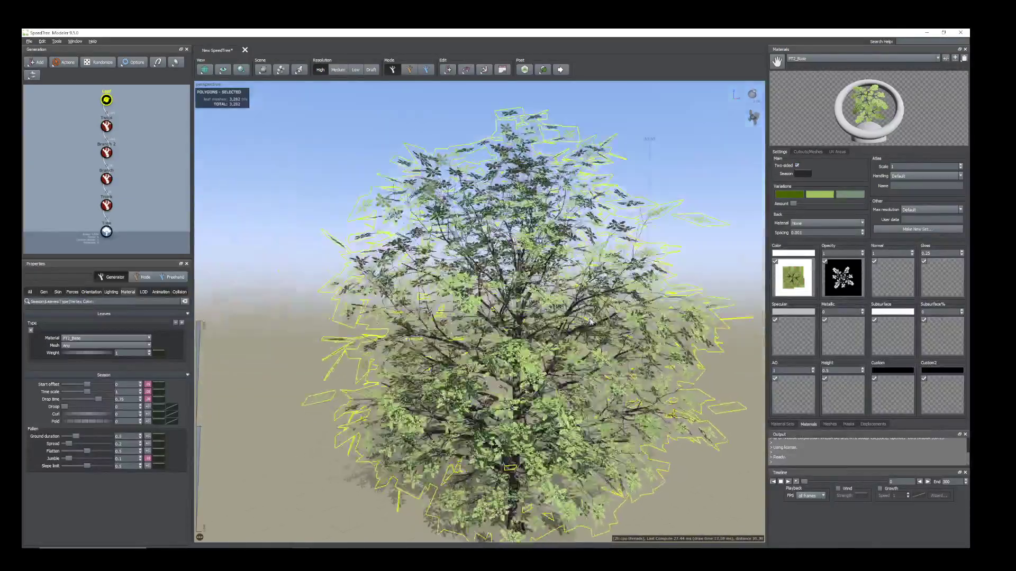
drag(591, 321, 462, 354)
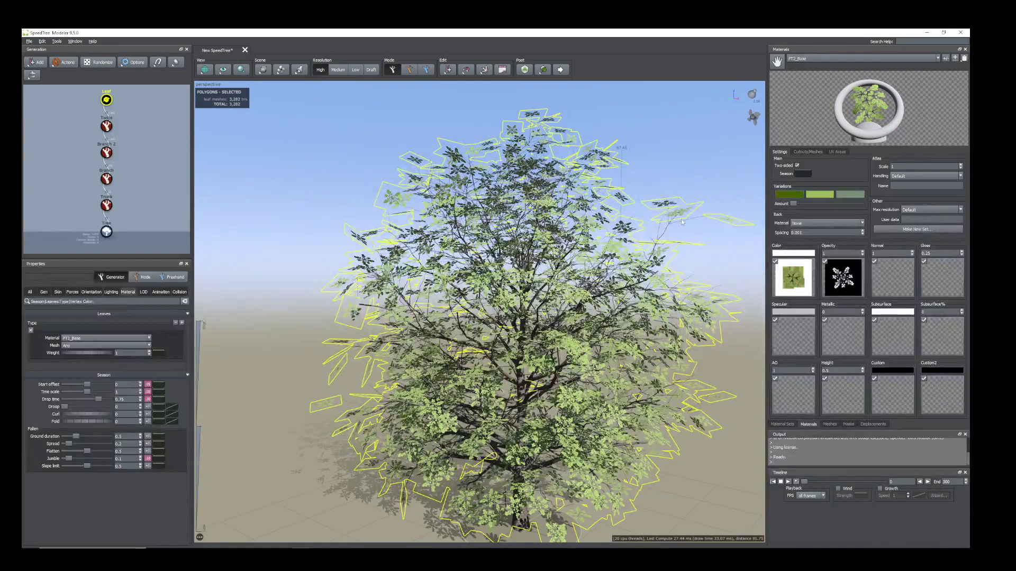
Move the second-level branch protruding from the side of the upper crown inward
click(665, 234)
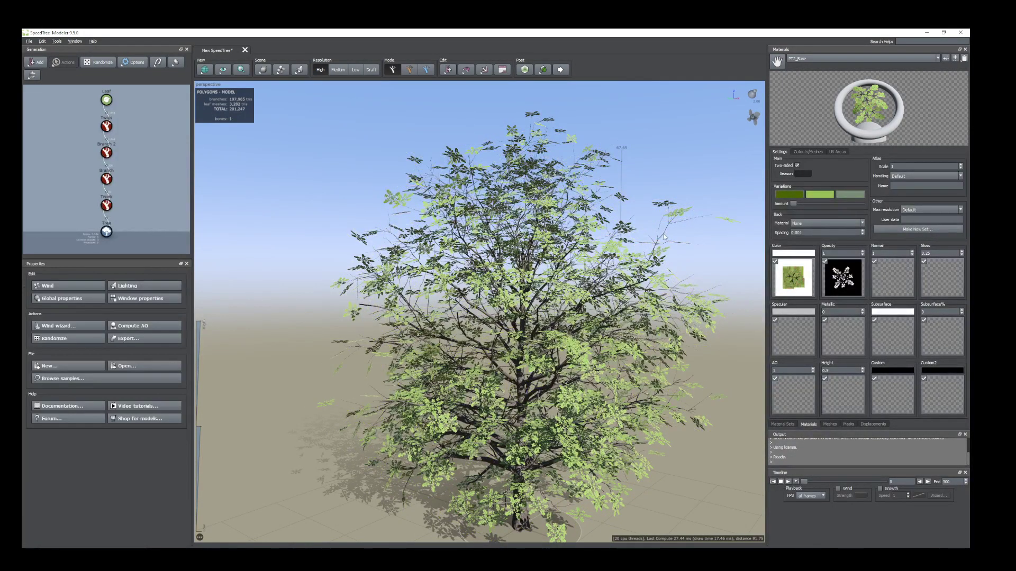
click(665, 237)
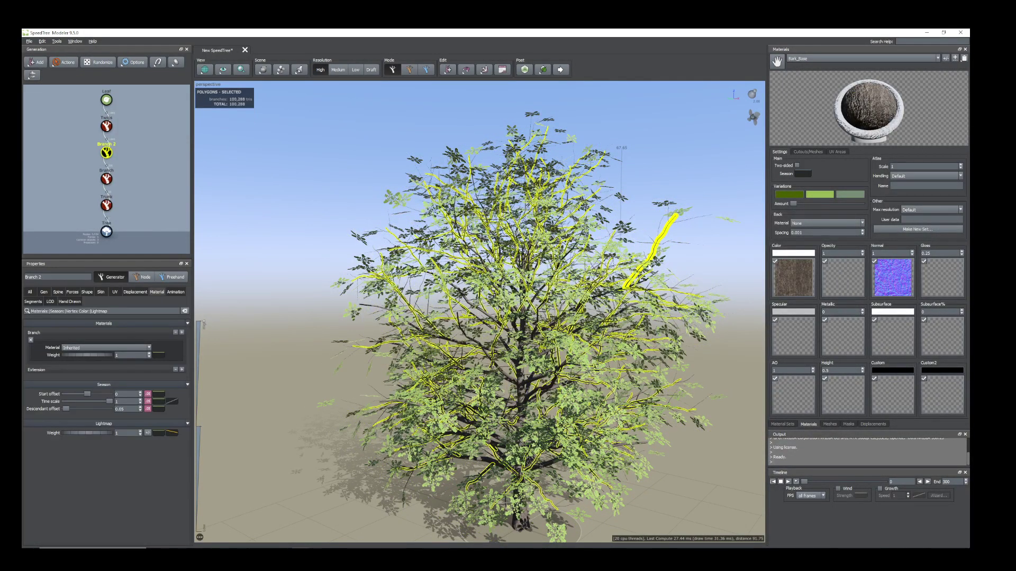
double_click(650, 268)
drag(627, 288, 602, 307)
scroll(603, 307, down, 3)
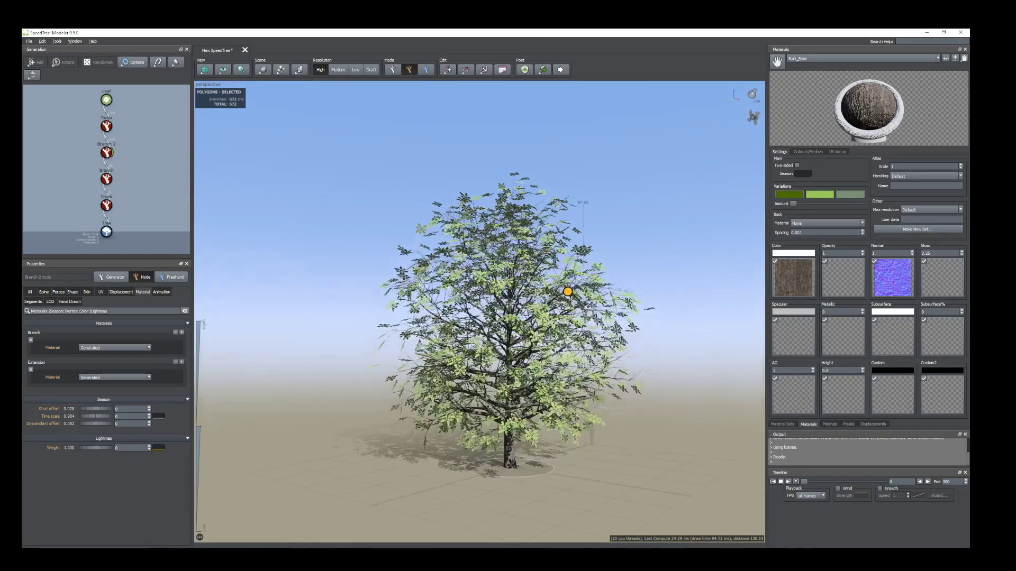
Increase the leaf size to 6.42 in the Leaf generator's skin properties
click(106, 100)
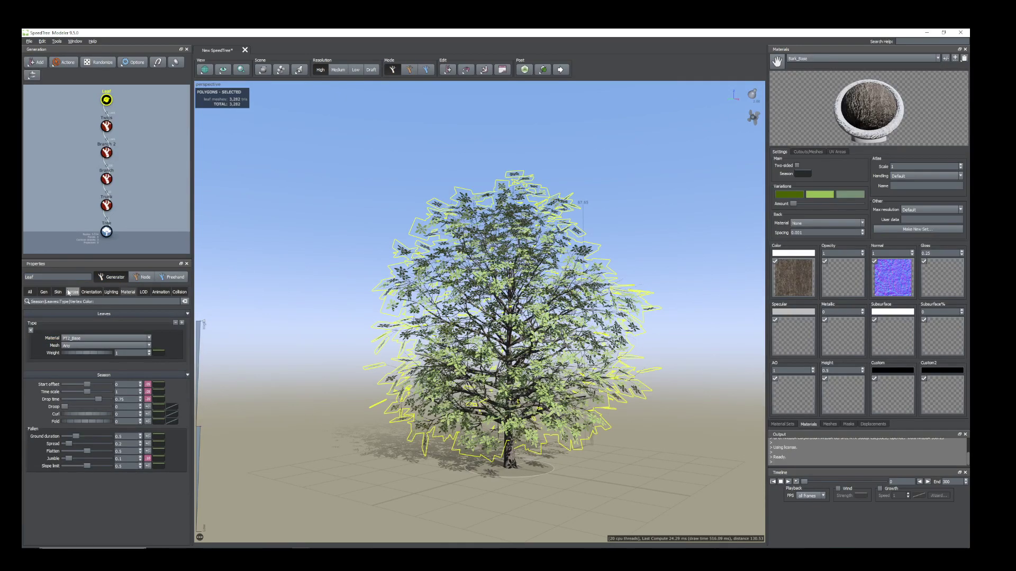
click(44, 293)
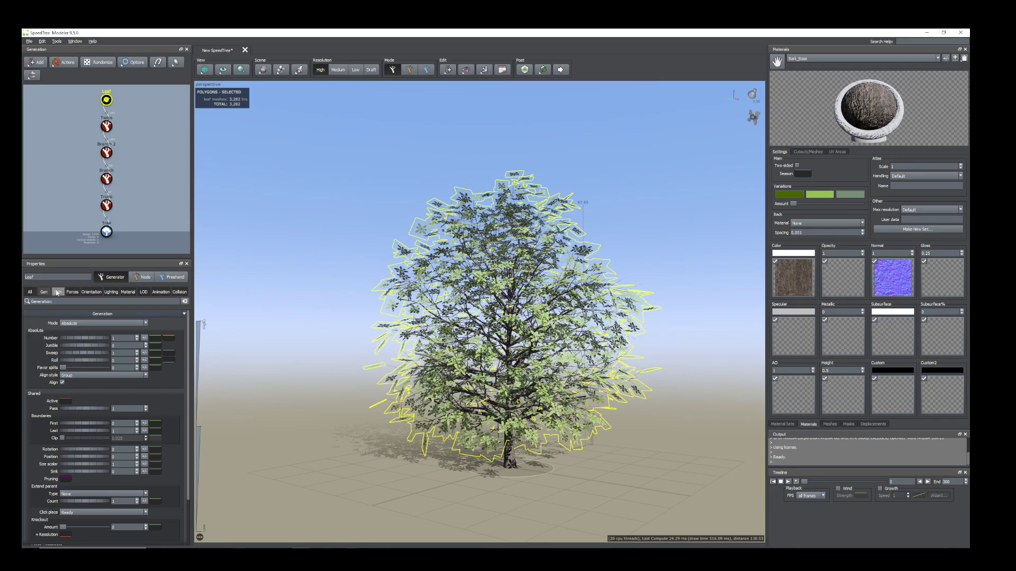
click(57, 292)
drag(68, 333, 170, 348)
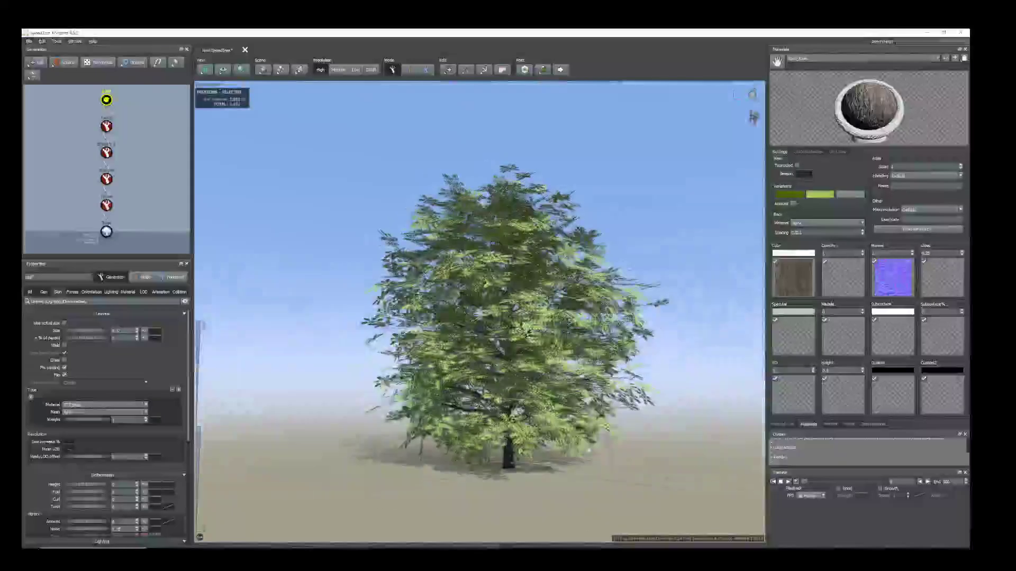
scroll(588, 450, up, 4)
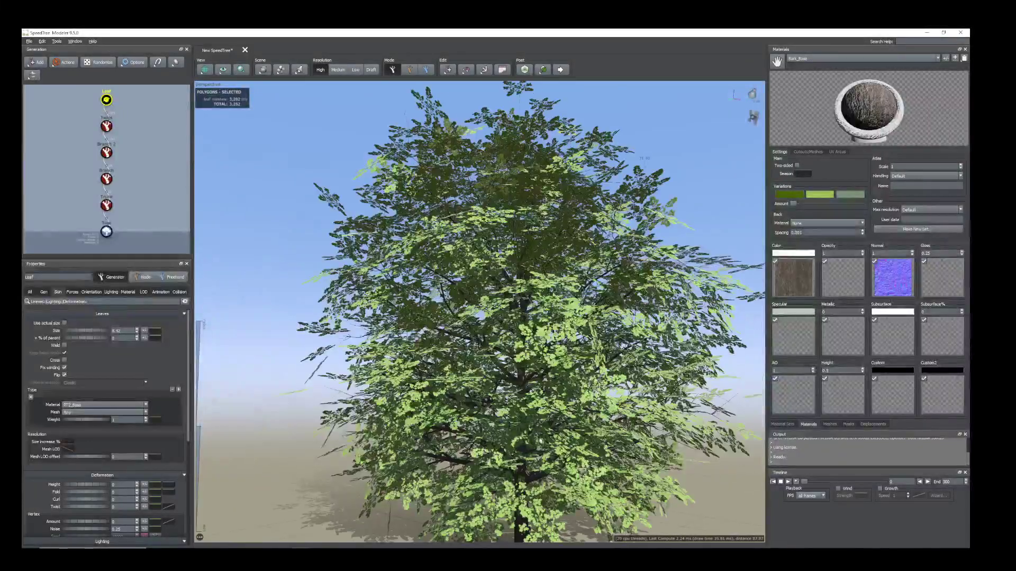
drag(589, 451, 535, 440)
scroll(558, 434, up, 6)
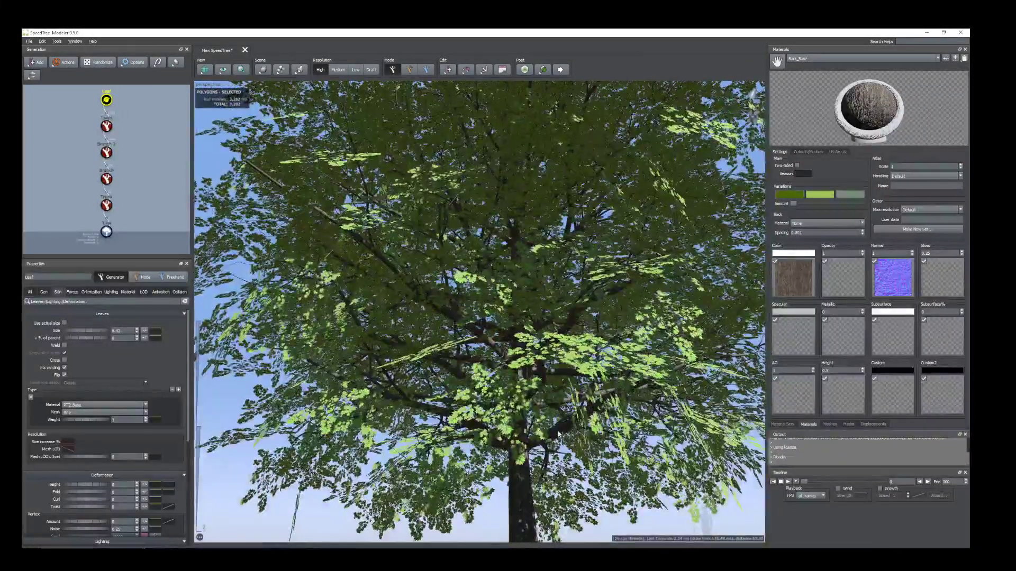
Set the Branch generator's position to 0.07 in its generation properties
click(106, 179)
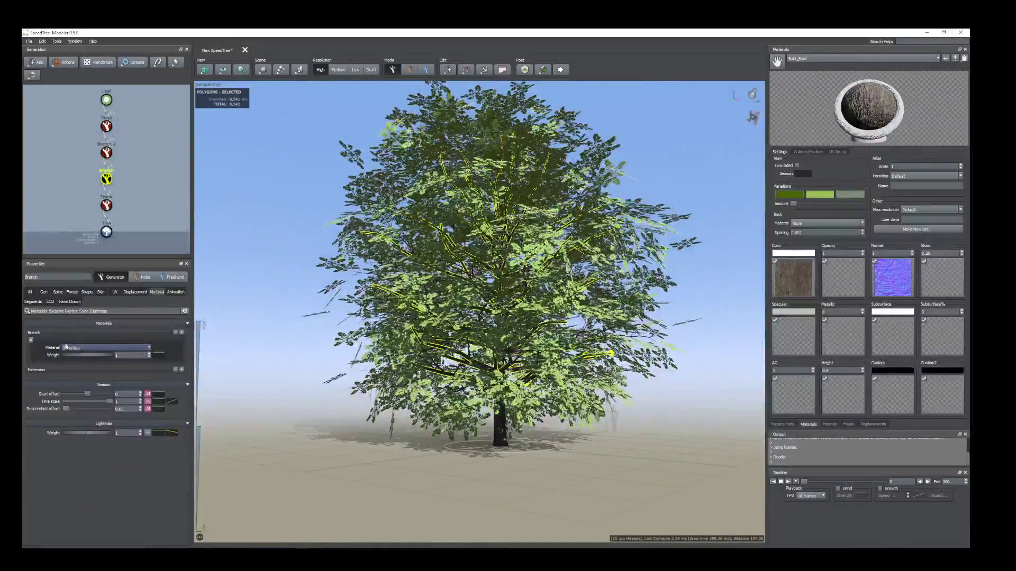
click(44, 292)
scroll(531, 461, down, 3)
drag(532, 462, 527, 461)
drag(65, 495, 68, 495)
drag(598, 344, 561, 386)
middle_drag(556, 386, 532, 450)
drag(532, 450, 520, 394)
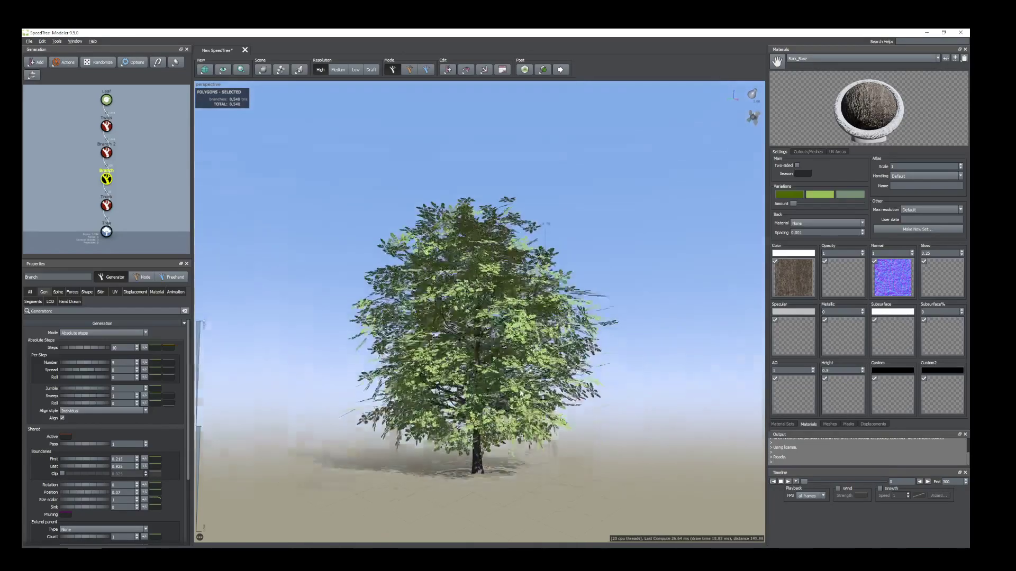
drag(603, 396, 530, 382)
Add a centre vertex to the PT2_Base leaf cutout mesh and store it as the high-resolution mesh
click(107, 99)
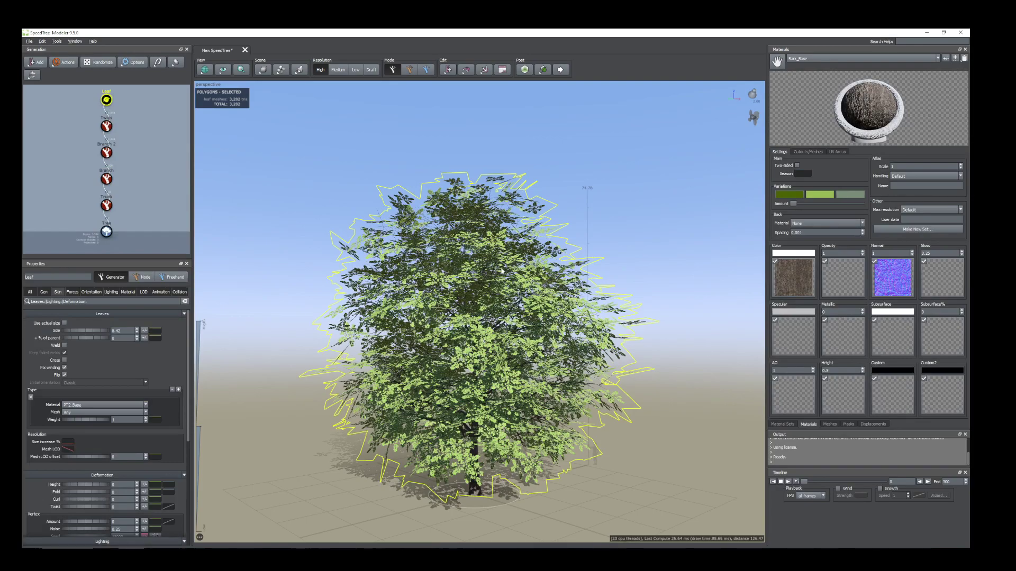
click(808, 152)
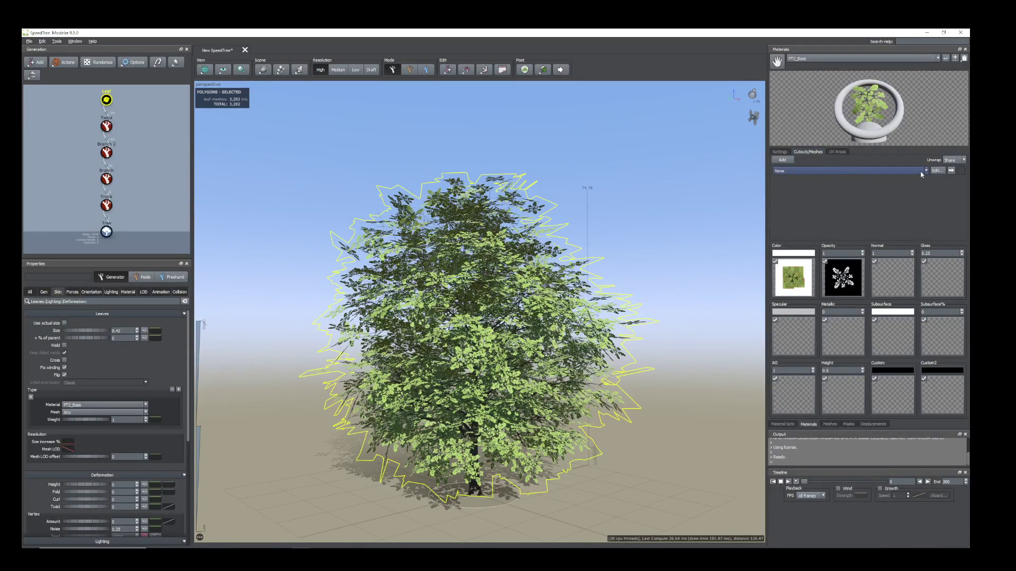
click(936, 171)
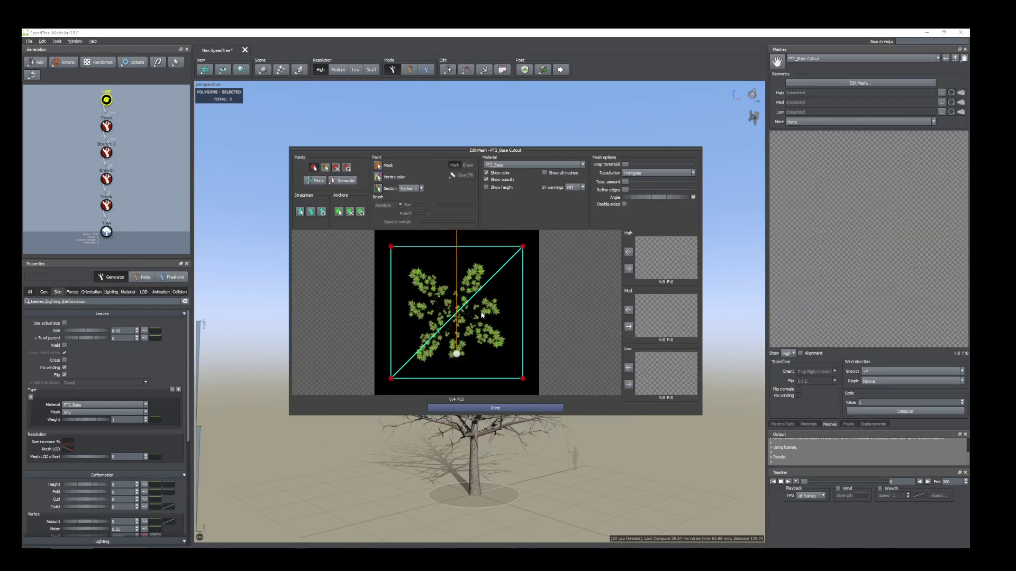
click(454, 316)
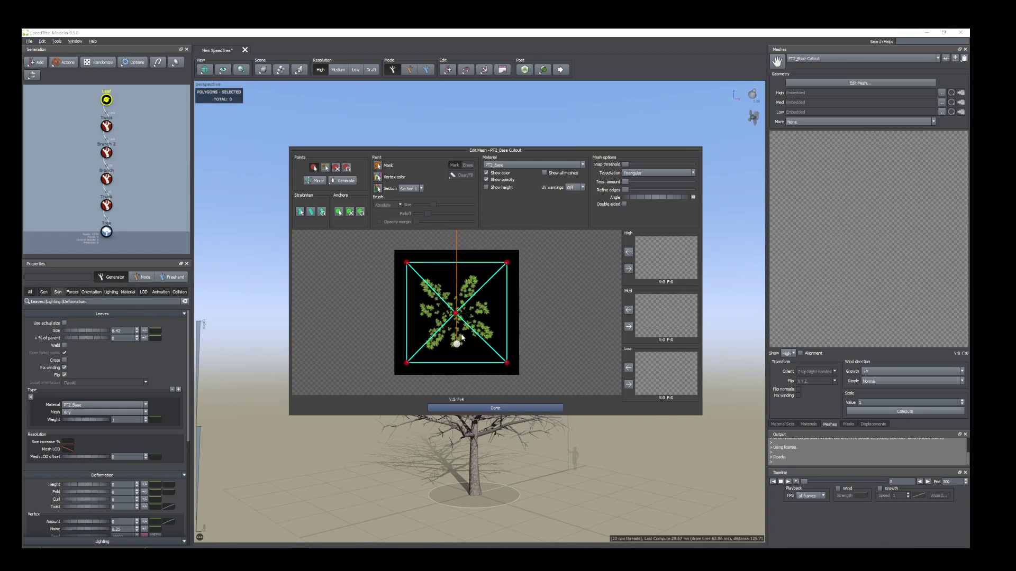
scroll(463, 334, up, 1)
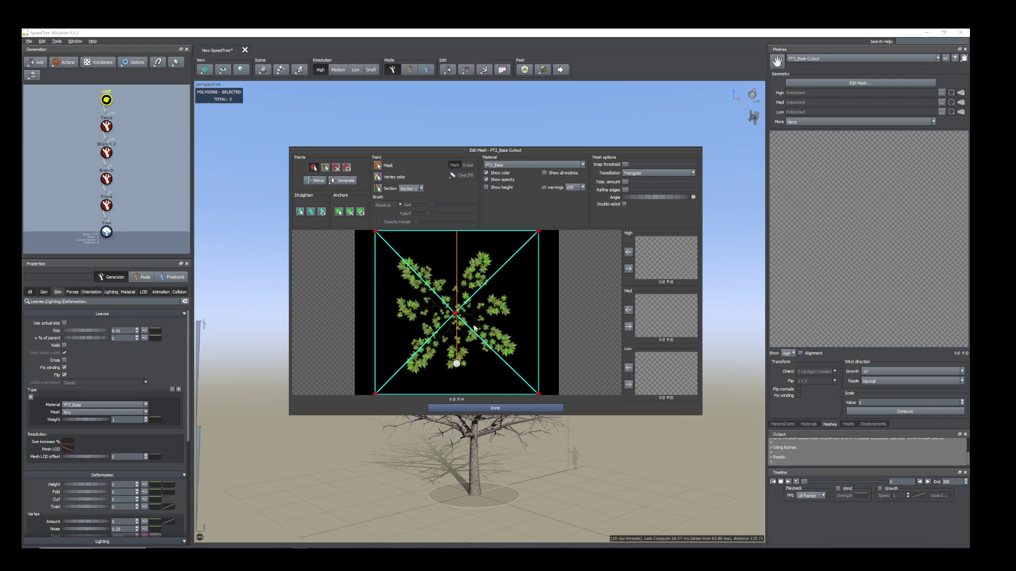
scroll(474, 329, down, 1)
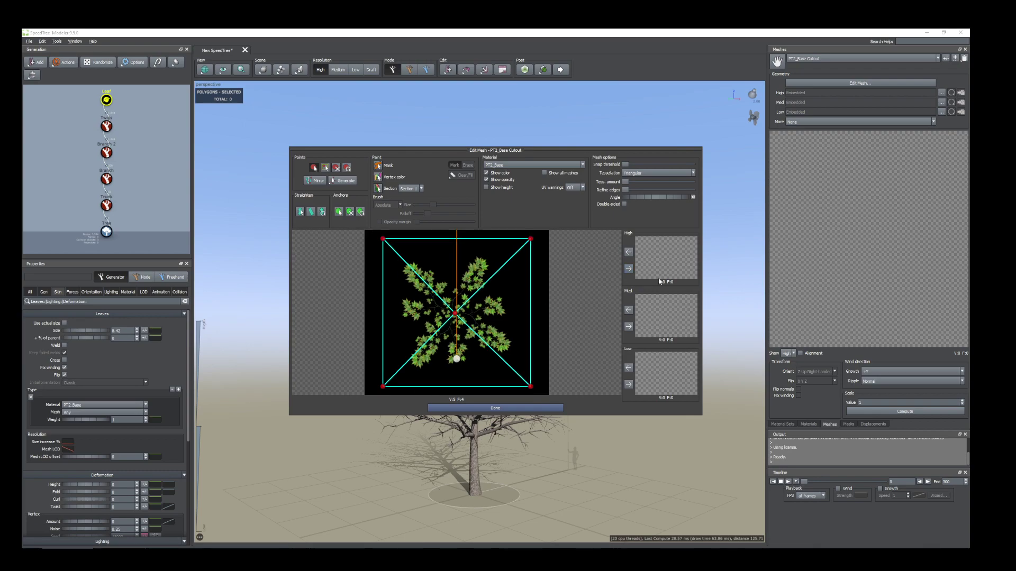
click(629, 269)
click(497, 409)
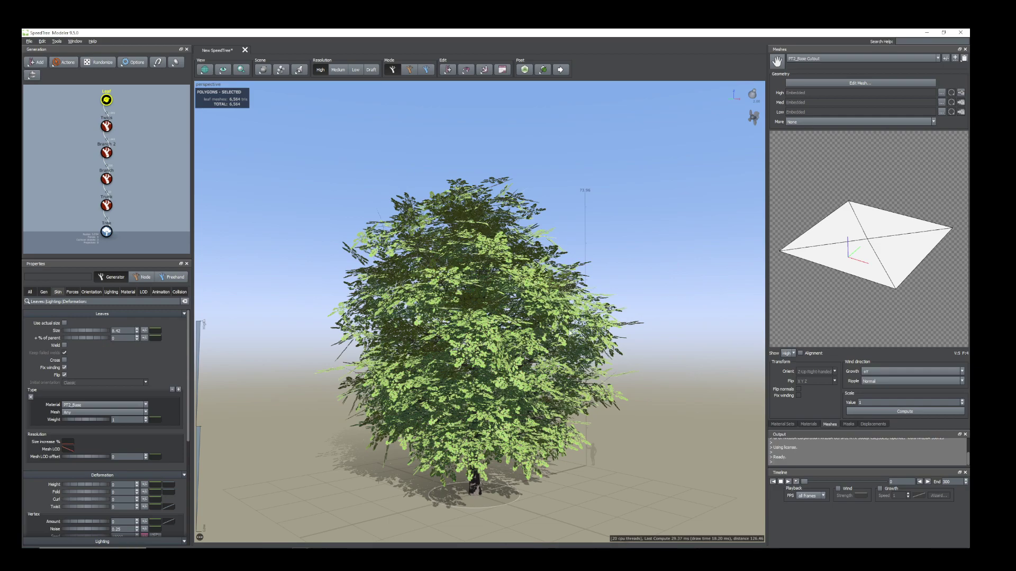
Increase the Leaf generator's fold and curl deformation slightly so the leaf meshes bend
click(97, 293)
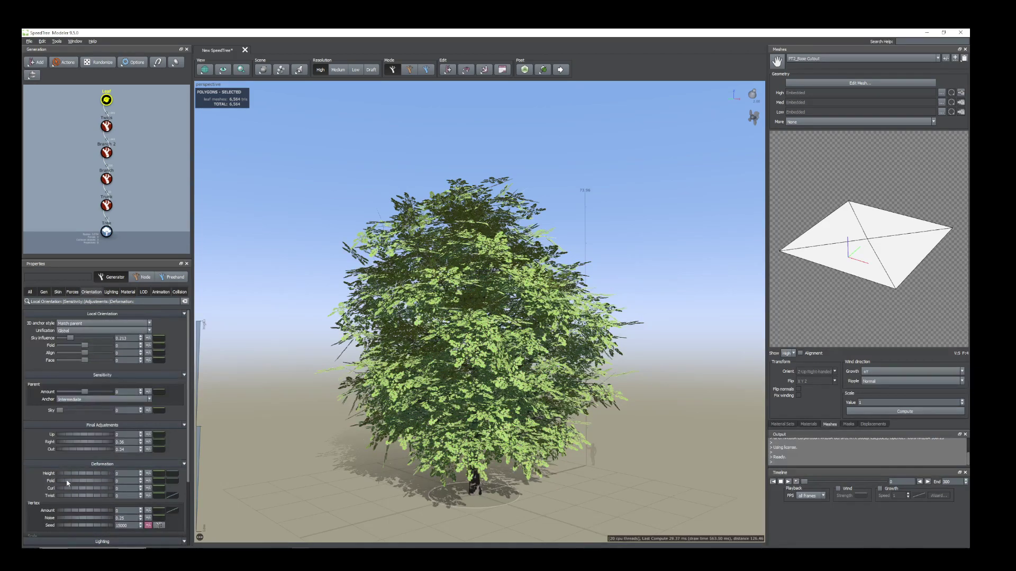
scroll(264, 383, up, 5)
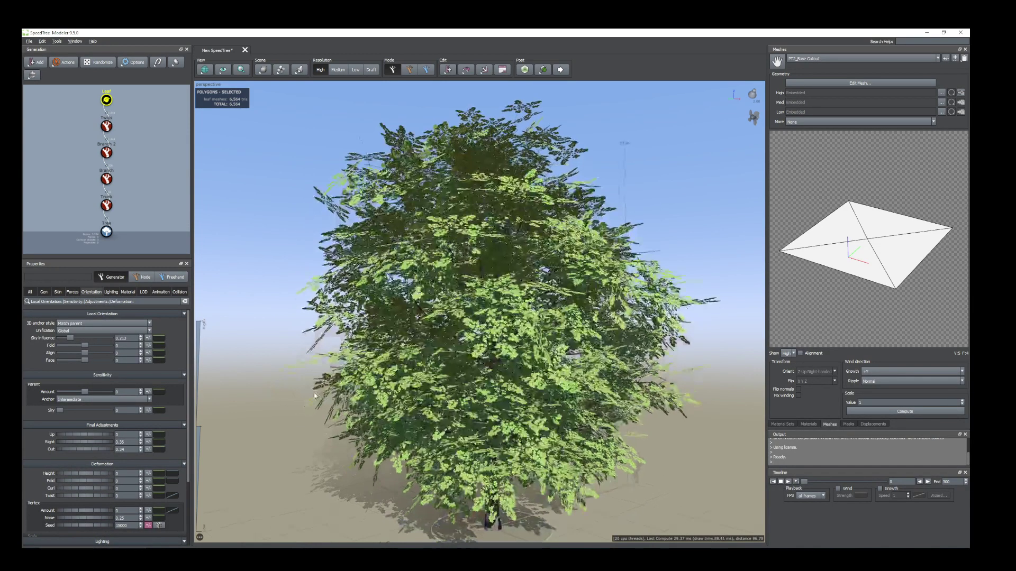
middle_drag(263, 384, 304, 369)
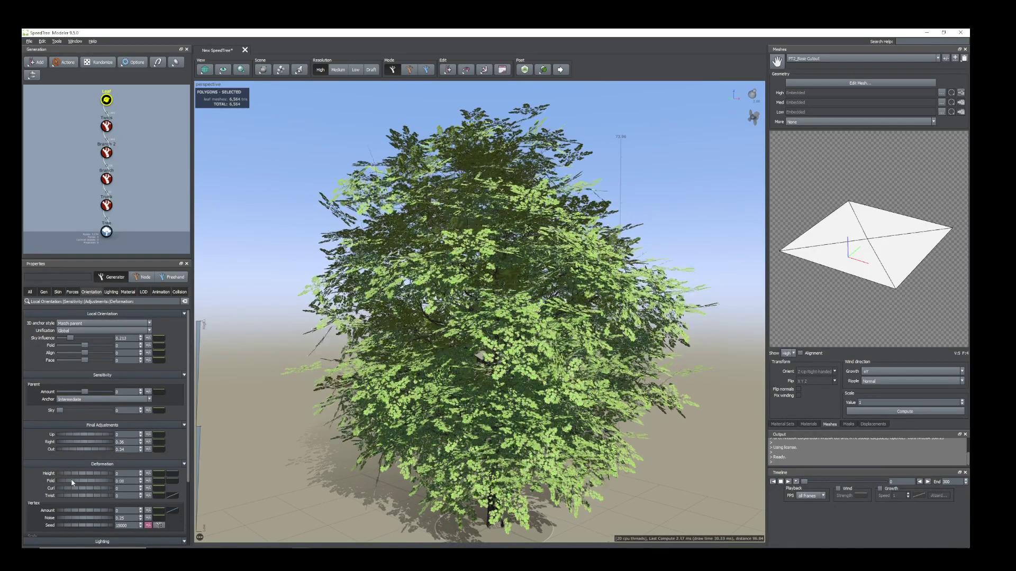
mouse_move(72, 483)
mouse_down()
mouse_move(81, 485)
mouse_move(73, 491)
mouse_up()
Examine the bent leaves from several angles and distances around the crown
drag(701, 394, 665, 371)
scroll(669, 347, down, 3)
drag(716, 339, 659, 375)
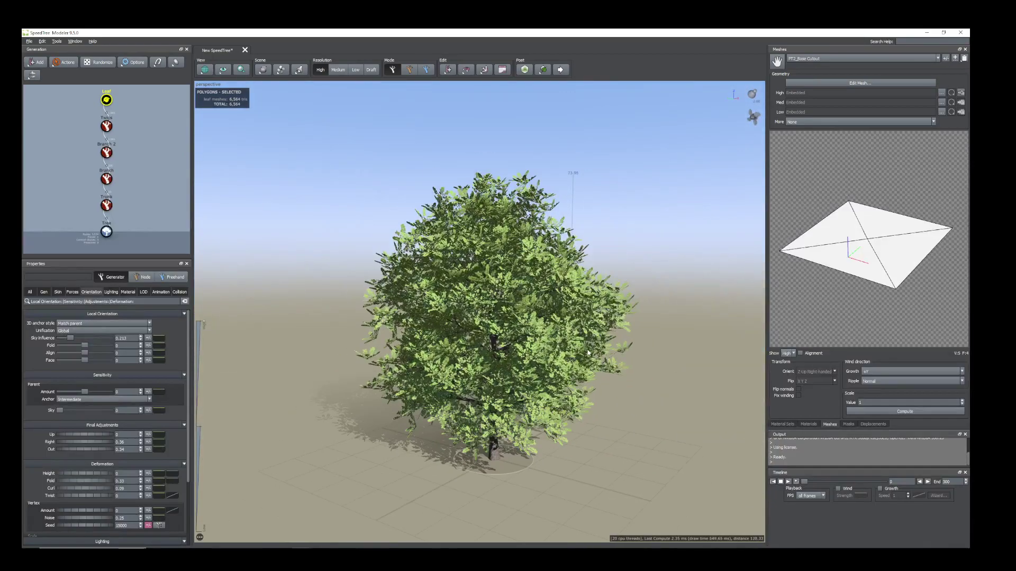
scroll(539, 364, up, 3)
drag(539, 364, 556, 339)
scroll(559, 350, down, 3)
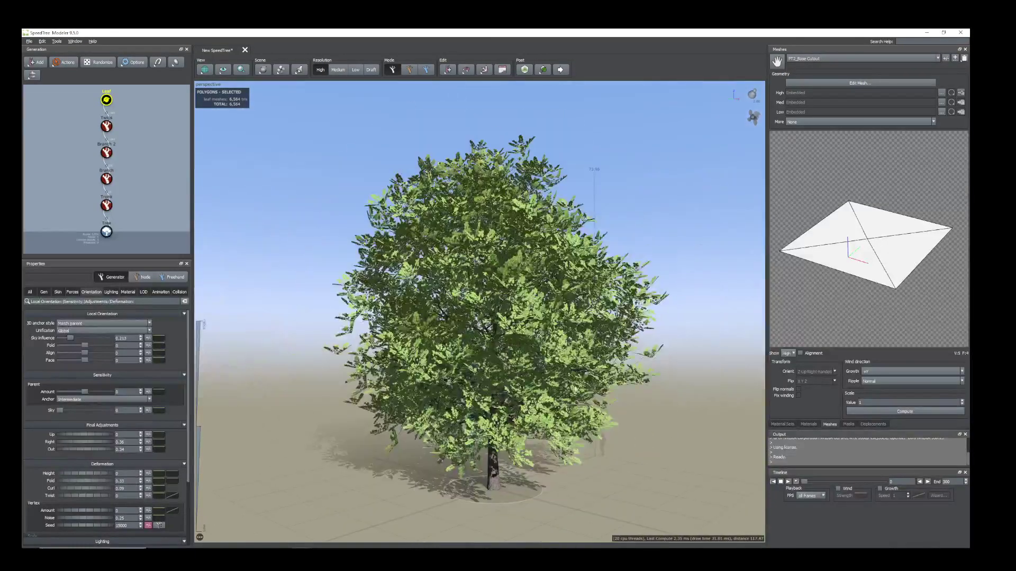
middle_drag(566, 362, 575, 397)
drag(645, 391, 535, 392)
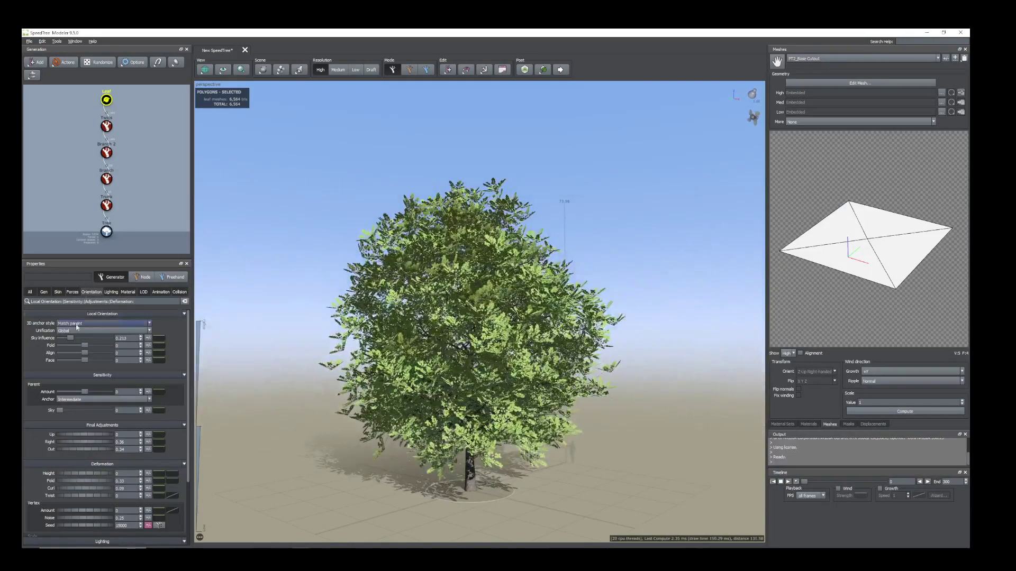
Hide the Twigs generator and check the foliage up close
click(108, 124)
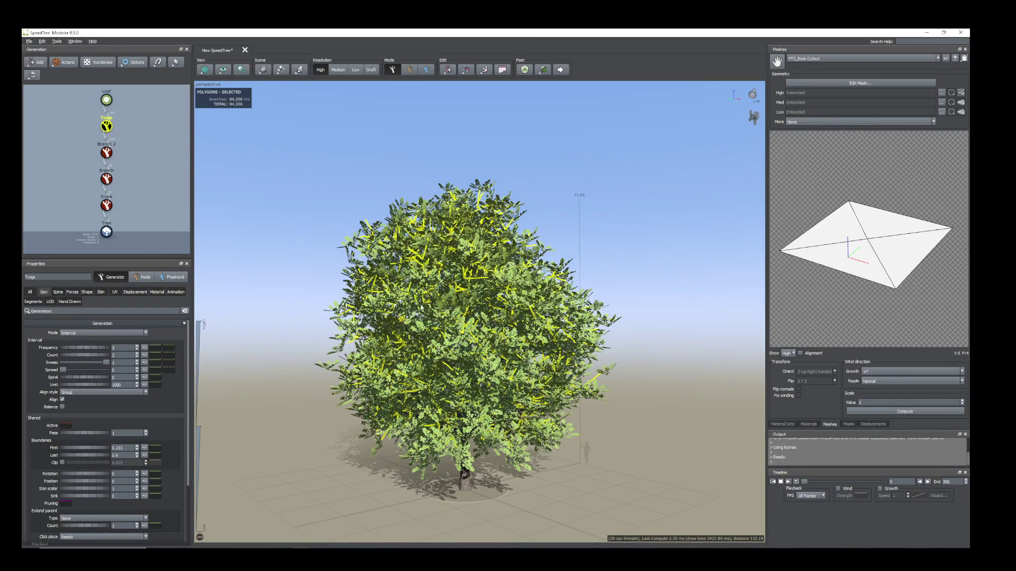
key(h)
drag(504, 330, 421, 305)
scroll(421, 305, up, 3)
scroll(421, 306, up, 5)
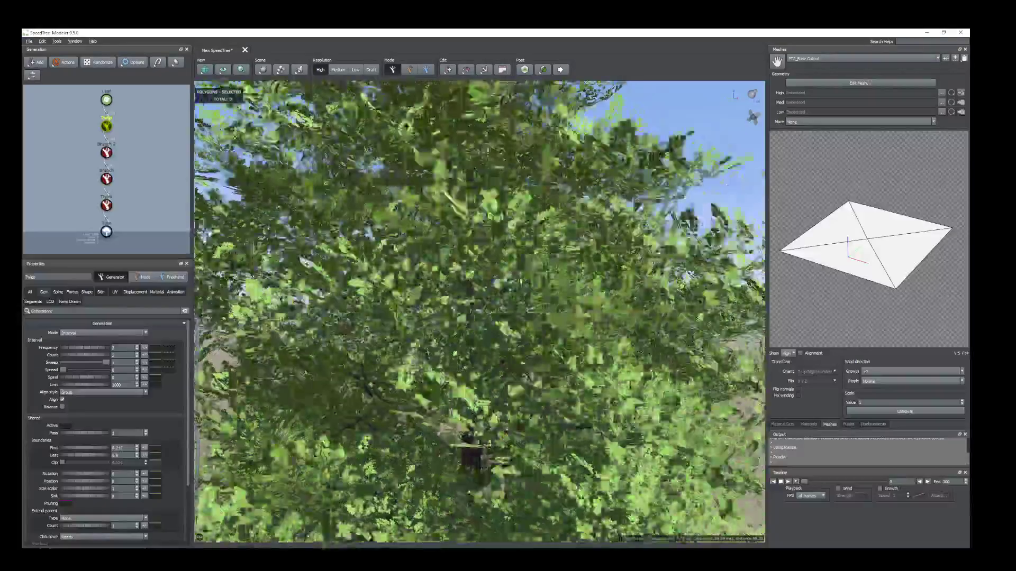
scroll(430, 316, down, 5)
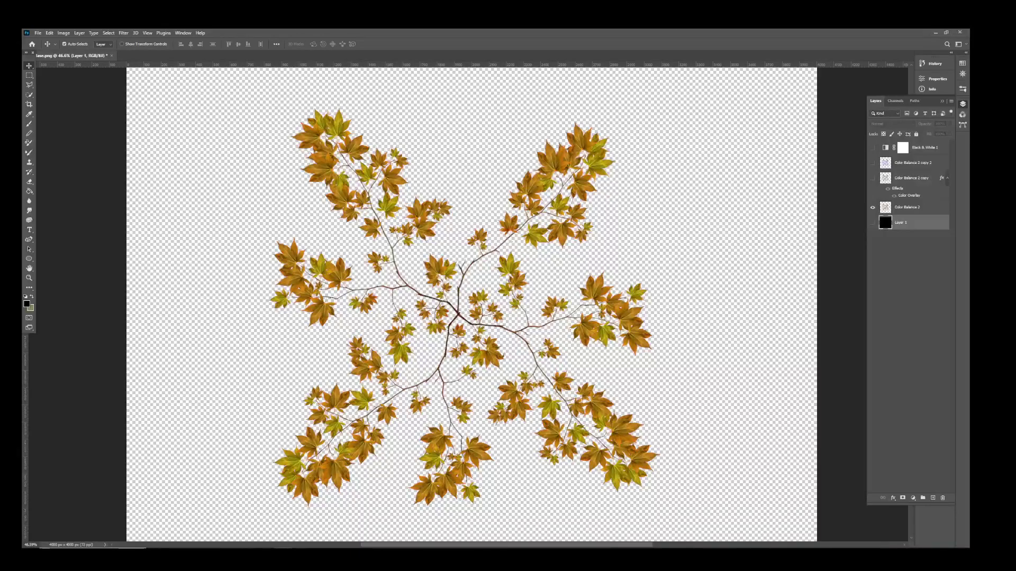
Switch back to SpeedTree and move individual leaves protruding from the side of the crown inward
mouse_move(301, 557)
click(341, 523)
scroll(555, 339, down, 3)
drag(556, 339, 599, 342)
click(622, 327)
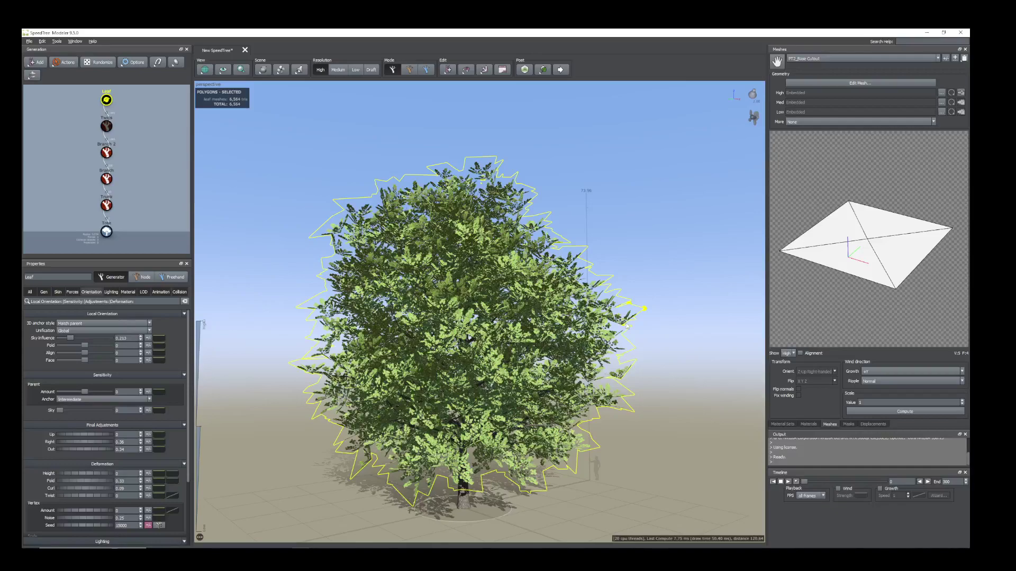
double_click(627, 326)
drag(611, 329, 588, 331)
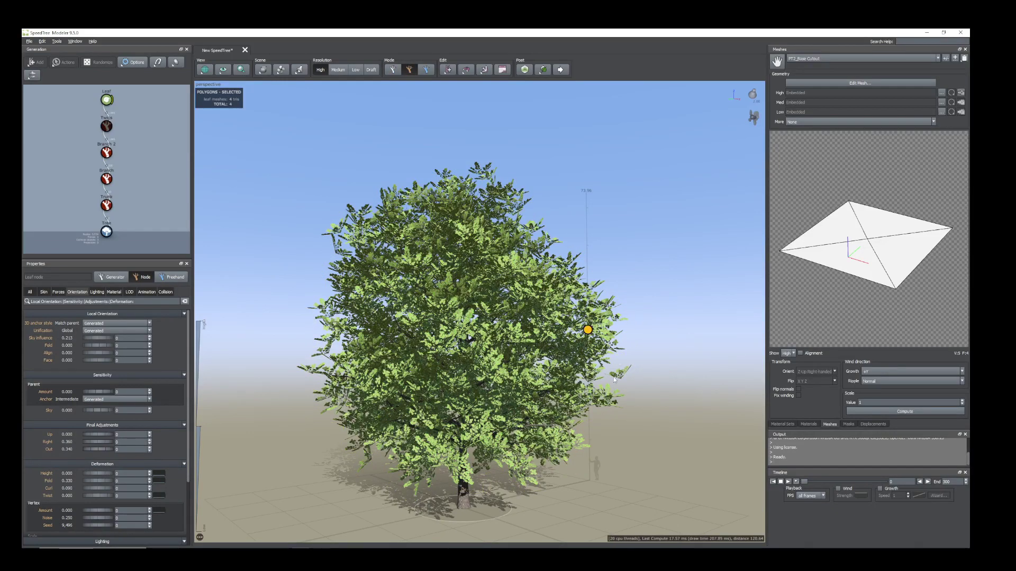
drag(615, 379, 522, 380)
drag(599, 404, 584, 400)
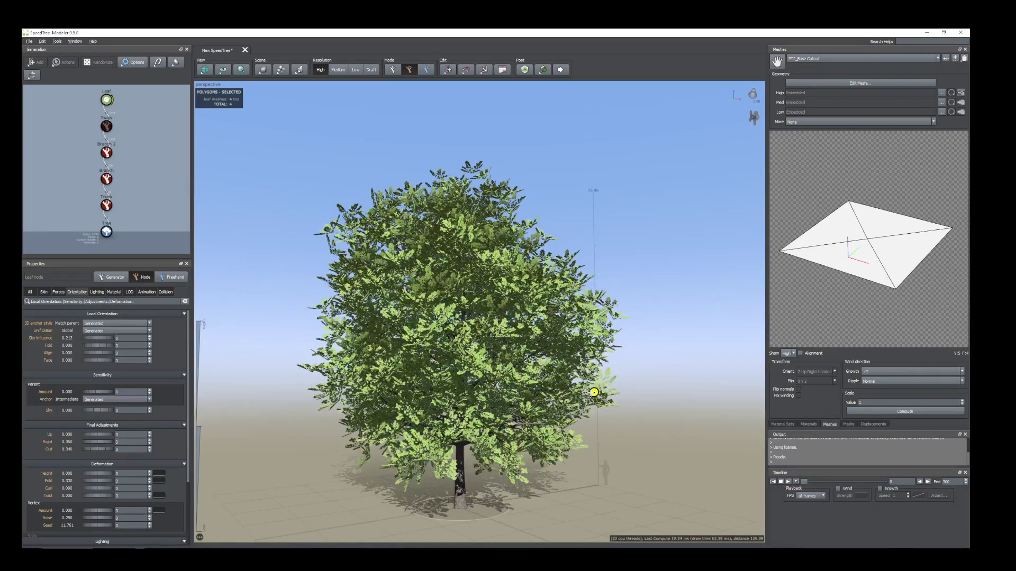
Move stray leaves at the top and on the opposite side of the crown inward
drag(624, 328, 651, 345)
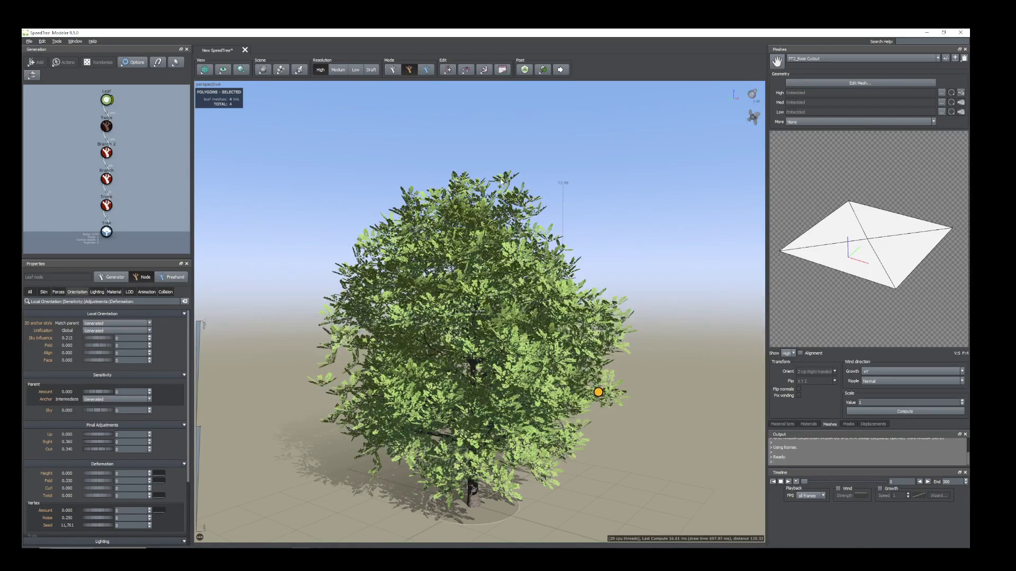
drag(501, 181, 493, 201)
drag(371, 329, 377, 273)
click(329, 371)
drag(330, 372, 348, 377)
click(334, 354)
click(334, 357)
click(326, 354)
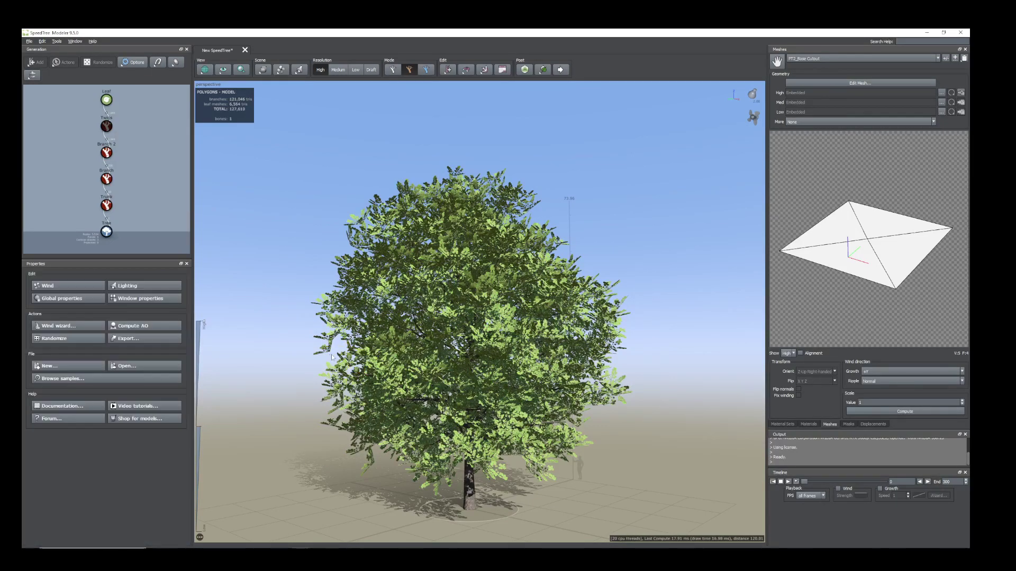
click(332, 357)
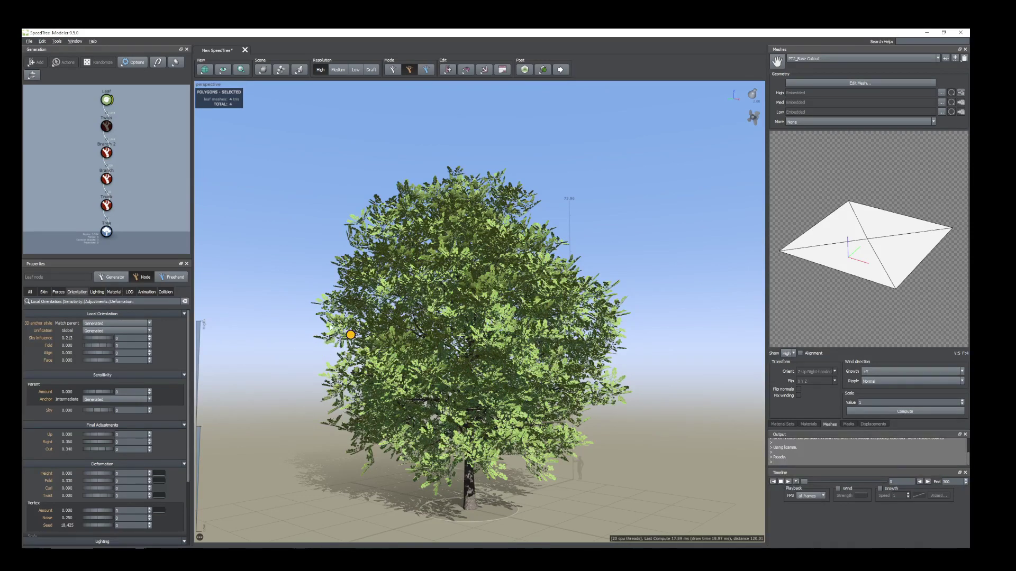
Adjust individual low-hanging leaves along the crown's lower edge near the trunk
click(391, 440)
click(449, 482)
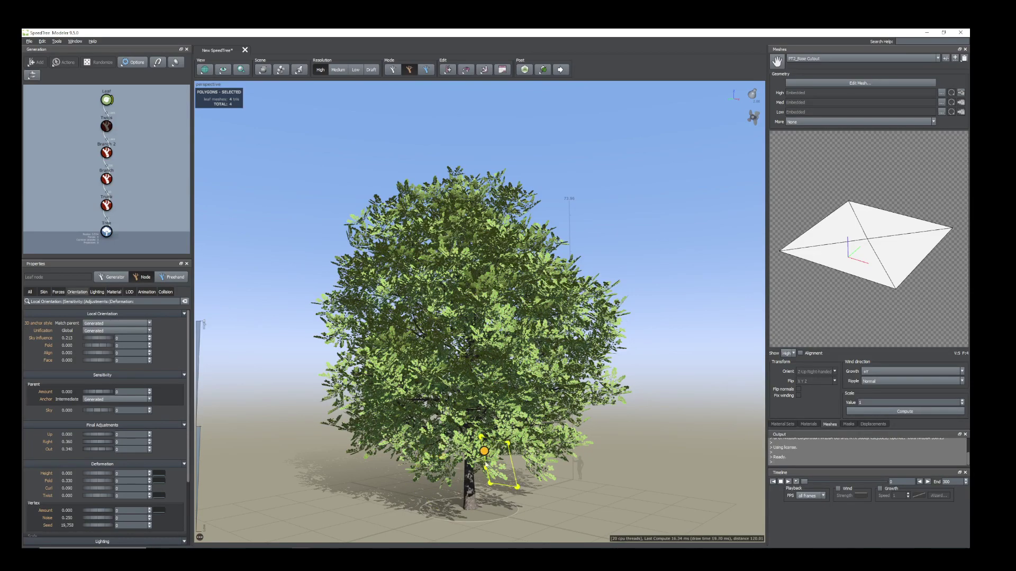
click(480, 464)
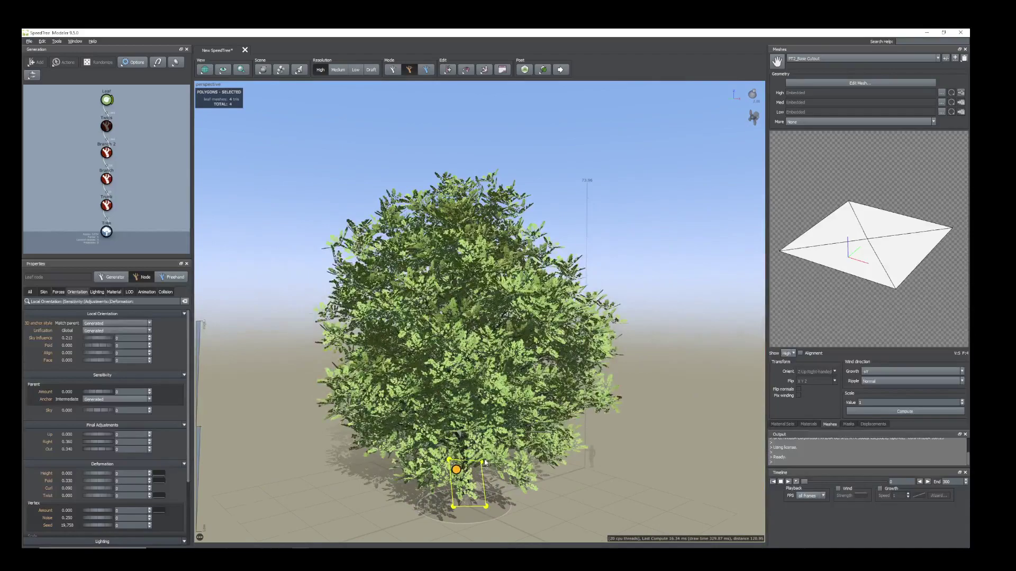
scroll(480, 464, down, 4)
drag(480, 464, 492, 413)
scroll(493, 412, up, 4)
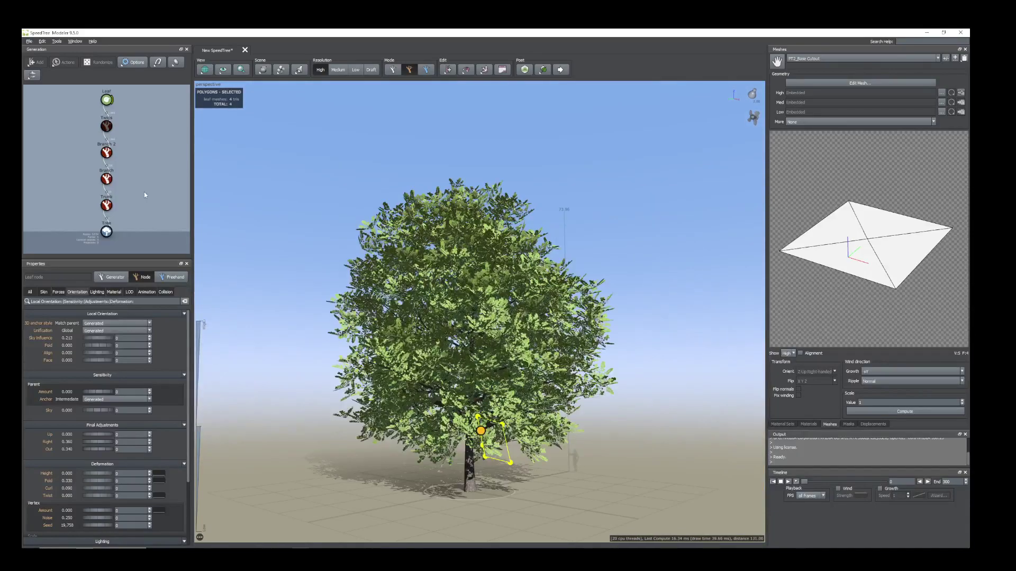
click(152, 129)
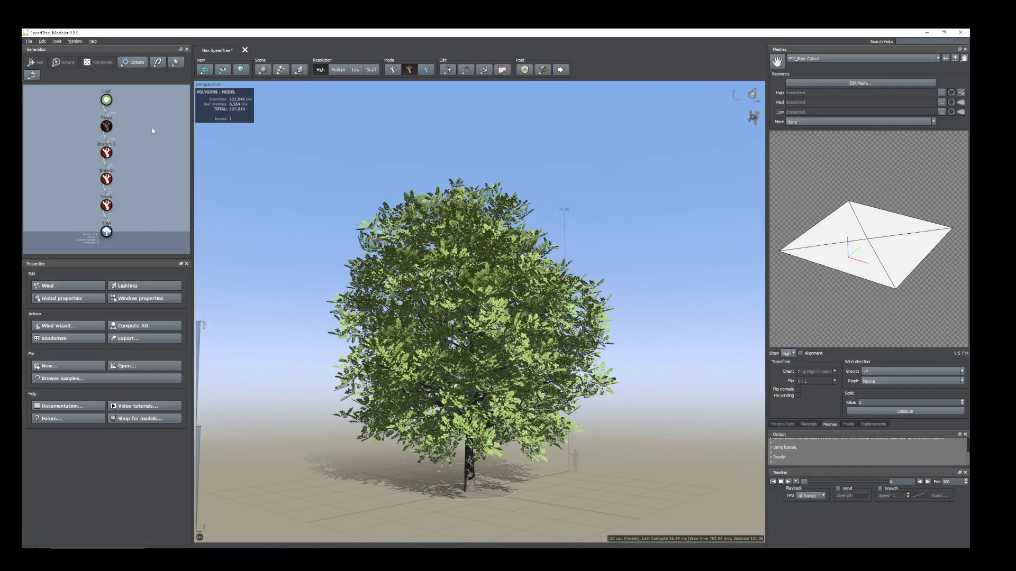
Hide the Branch 2 generator
click(107, 152)
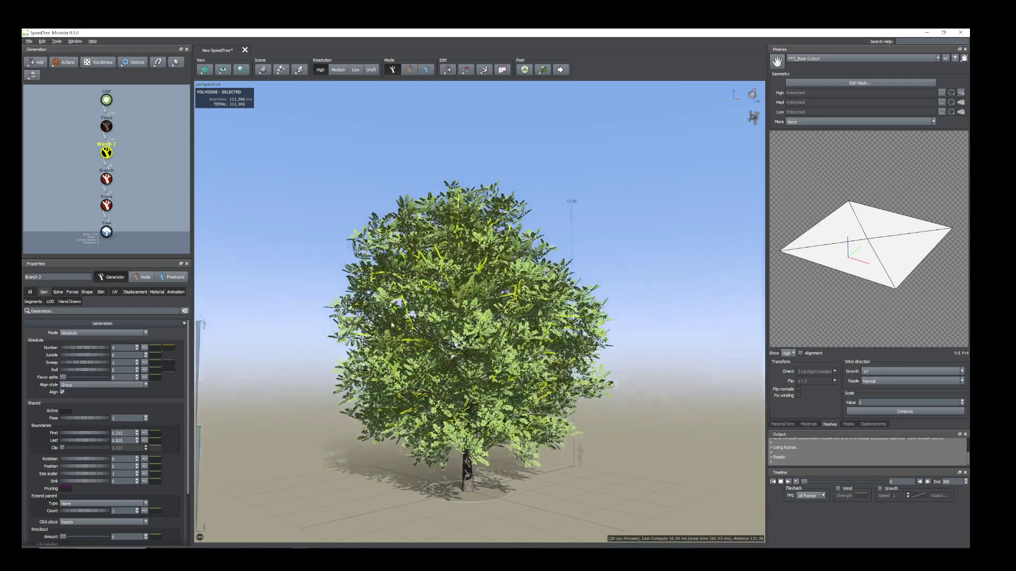
click(155, 240)
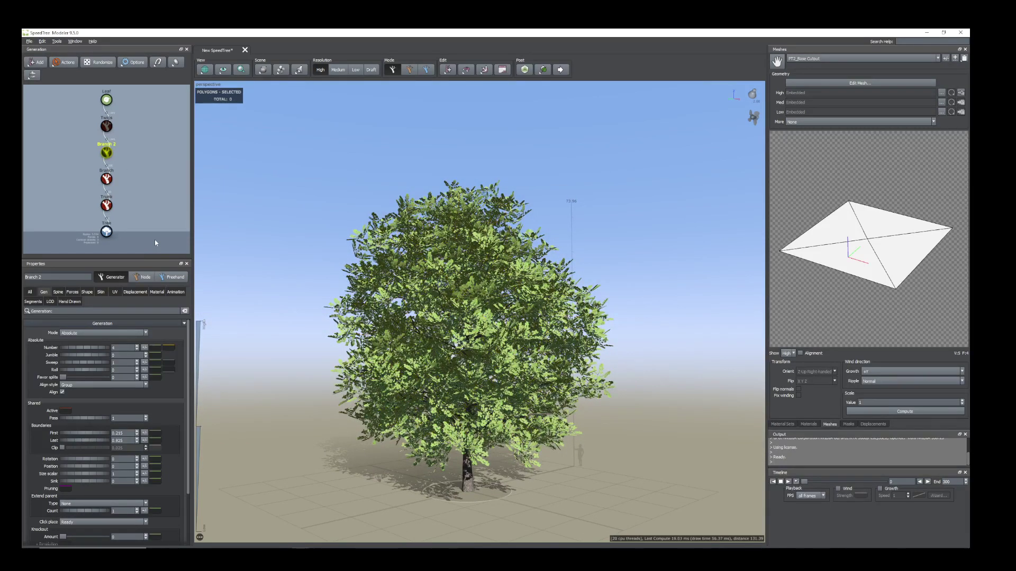
click(106, 179)
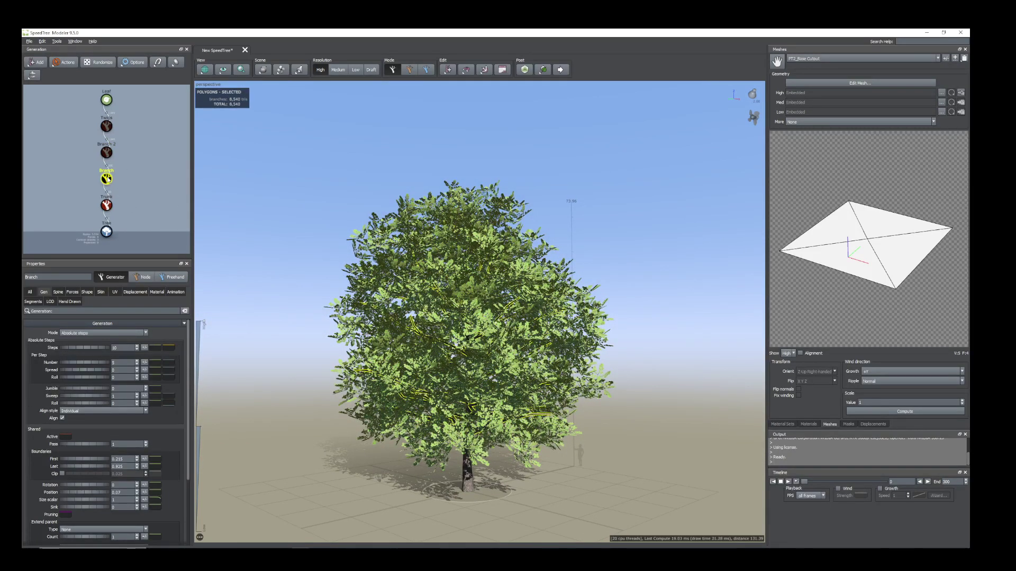
click(147, 205)
Set the Branch generator's relative length segments to 0
click(107, 180)
click(34, 302)
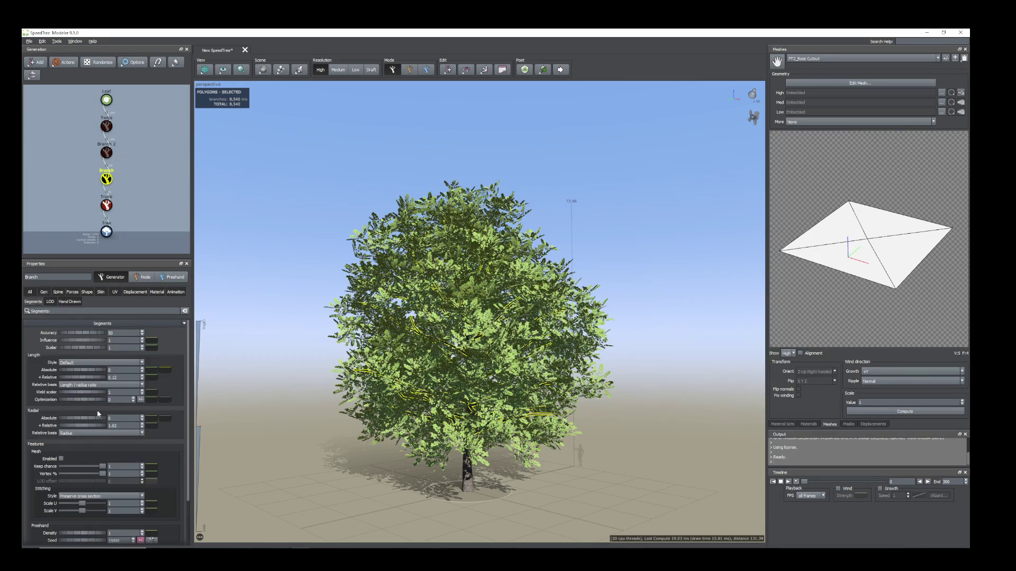
drag(99, 380, 85, 381)
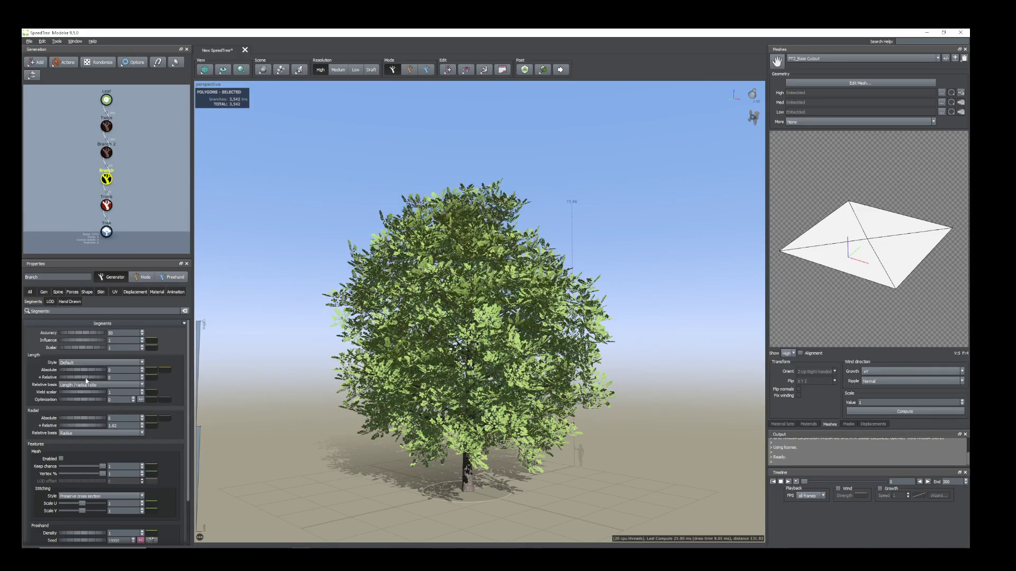
Reduce the Trunk generator's relative length segments to 0.23 and check the whole tree
click(107, 210)
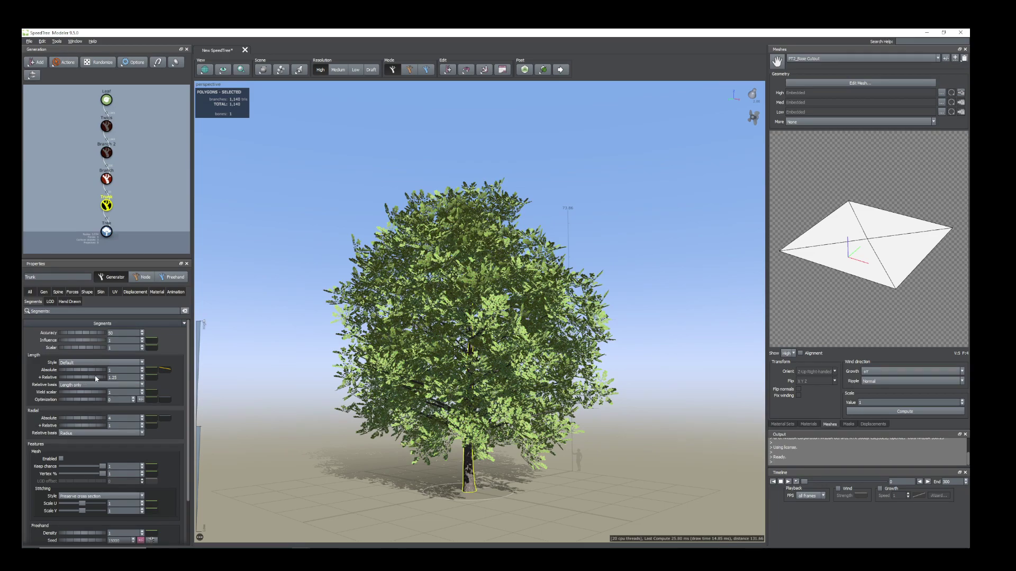
drag(96, 379, 58, 385)
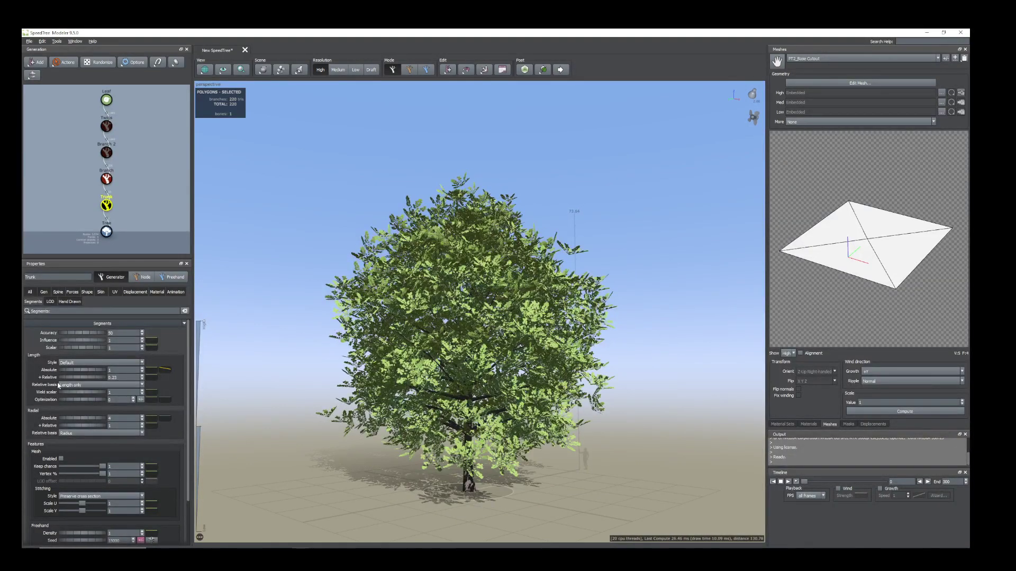
click(152, 232)
scroll(468, 349, down, 4)
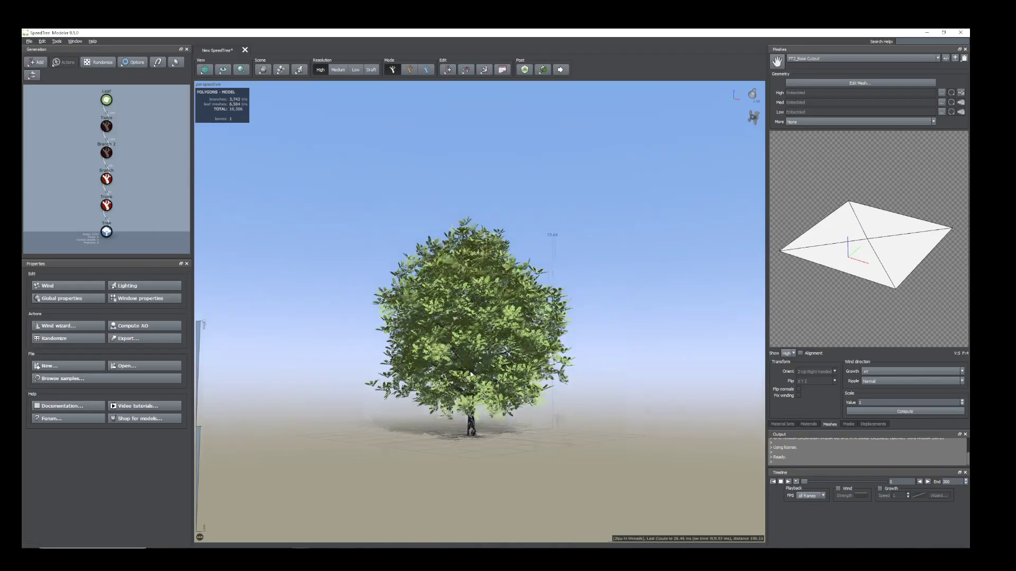
drag(468, 349, 474, 369)
scroll(474, 369, up, 5)
scroll(474, 369, down, 4)
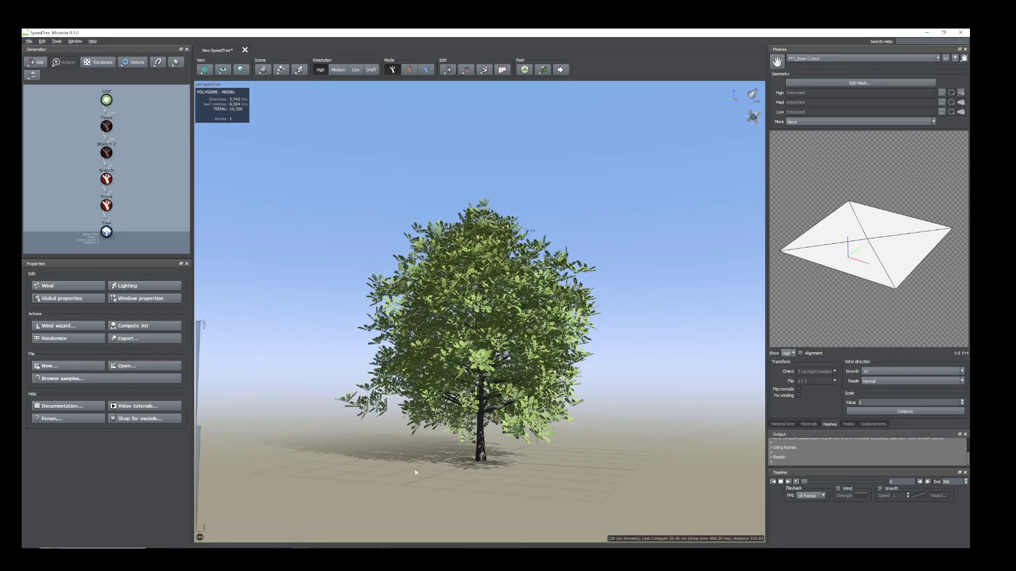
Unhide the Twigs generator
scroll(415, 473, down, 1)
drag(415, 472, 403, 492)
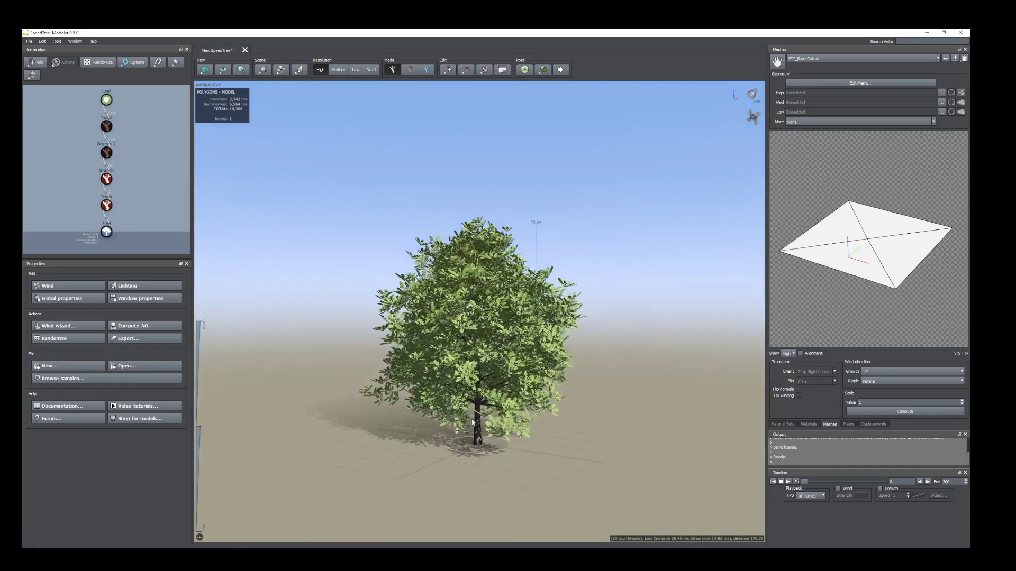
click(107, 126)
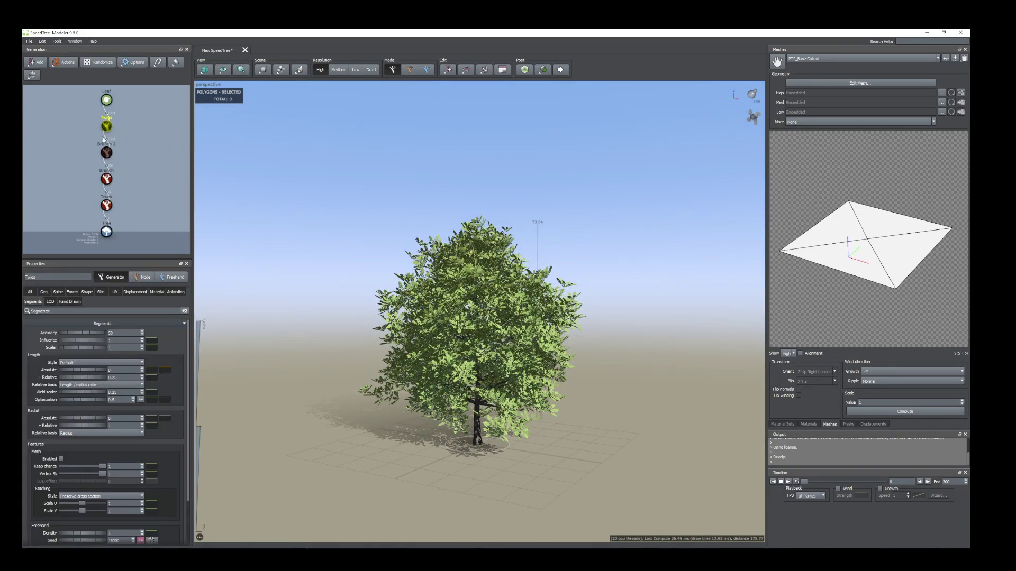
key(h)
Reposition the outlying leaf nodes at the crown's lower outer edge so they sit closer to the foliage
scroll(543, 511, up, 5)
drag(337, 488, 328, 465)
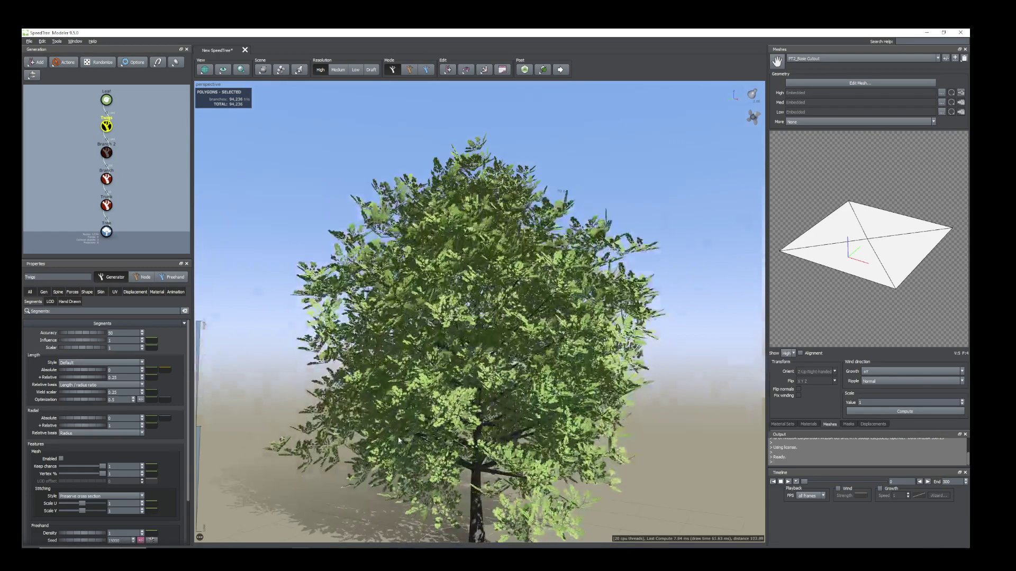
middle_drag(327, 464, 332, 435)
click(351, 433)
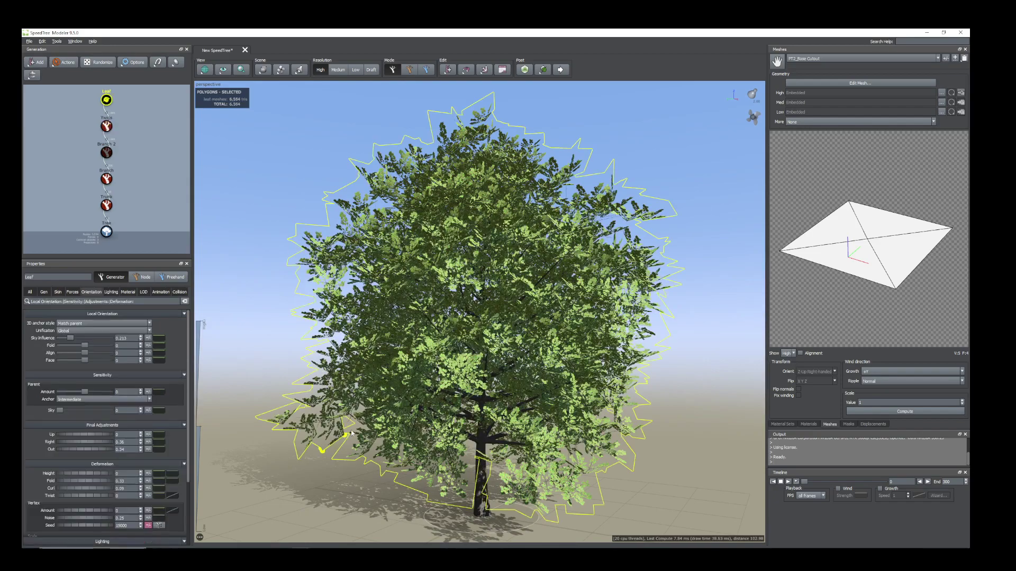
click(351, 433)
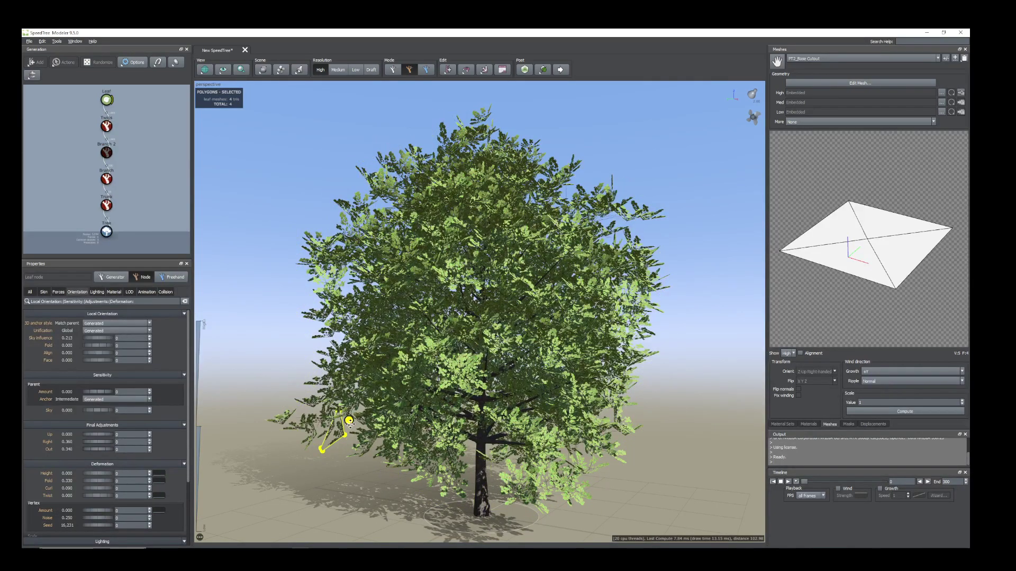
drag(350, 423, 356, 406)
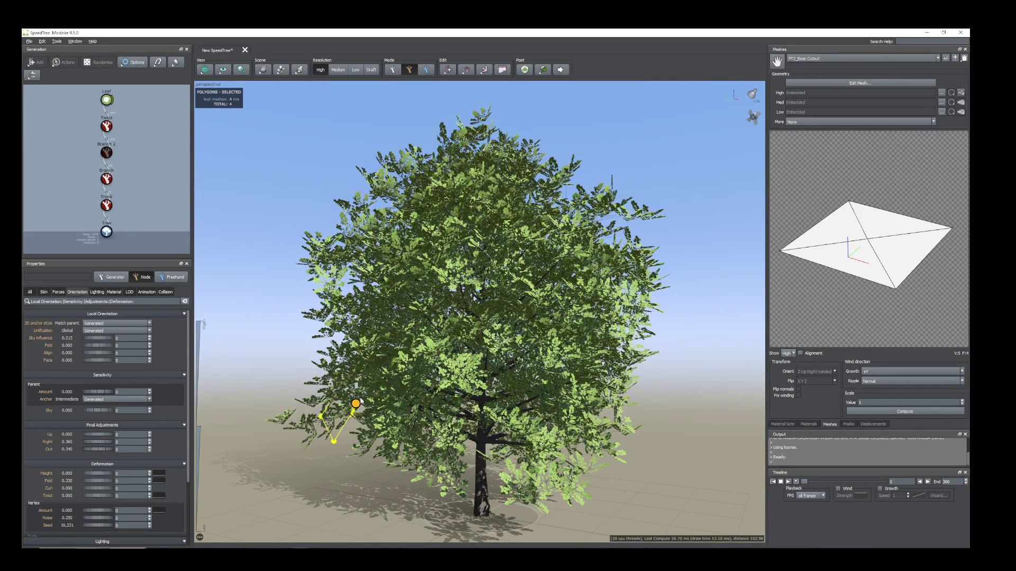
drag(345, 418, 348, 419)
click(348, 419)
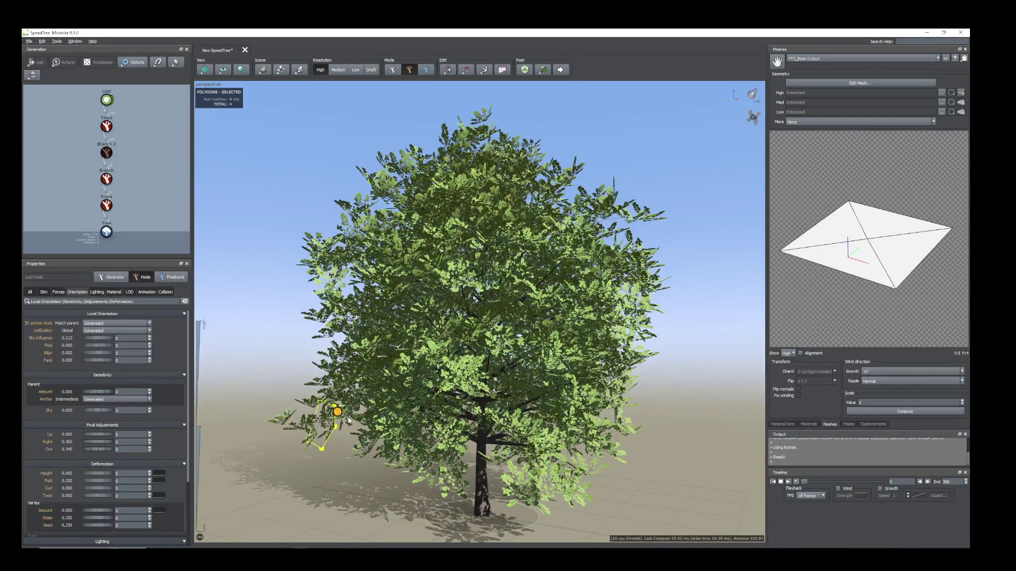
click(313, 436)
click(285, 423)
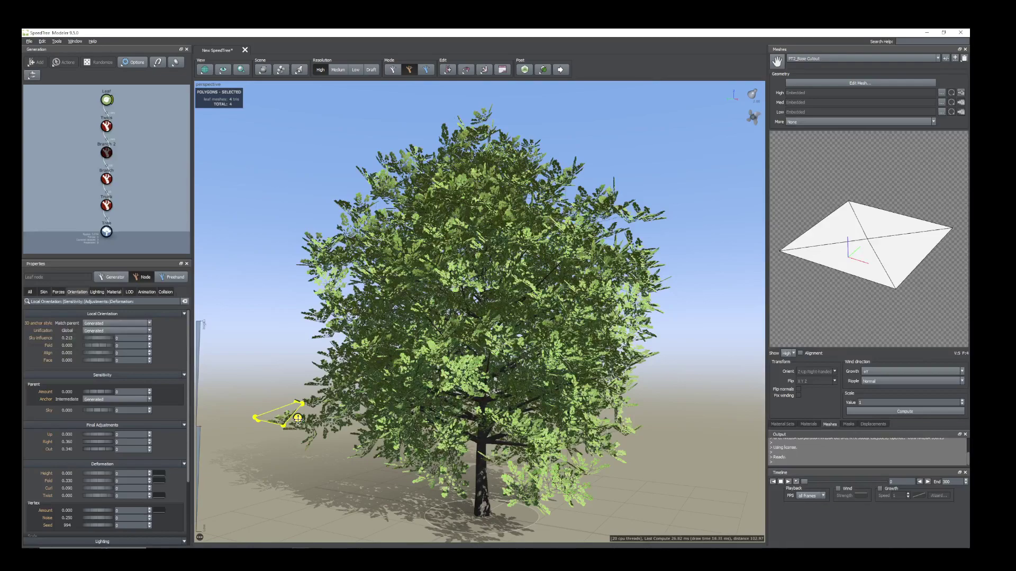
Move the leaf nodes sticking out of the crown's upper side in toward the foliage
scroll(462, 427, down, 3)
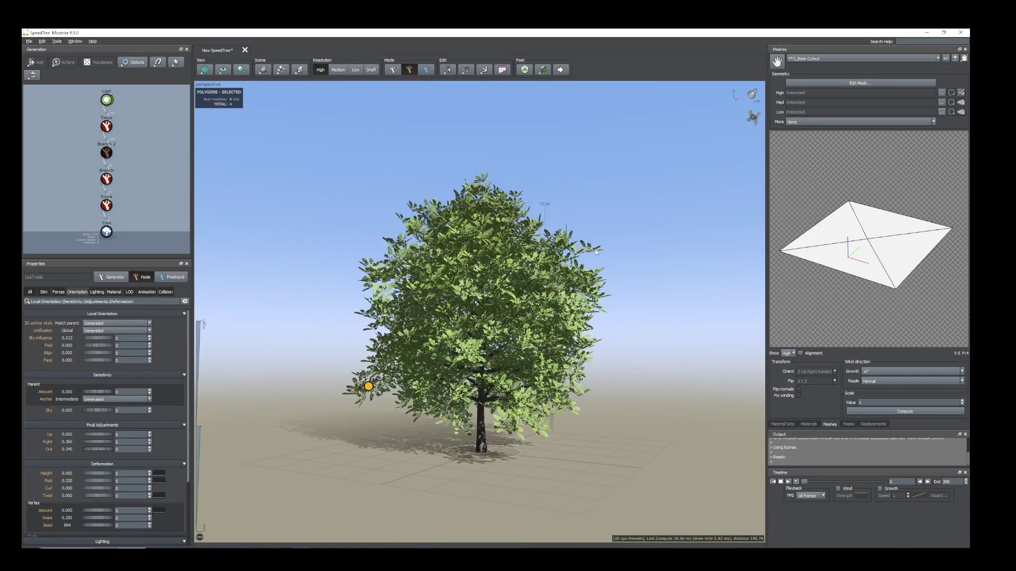
scroll(594, 254, up, 2)
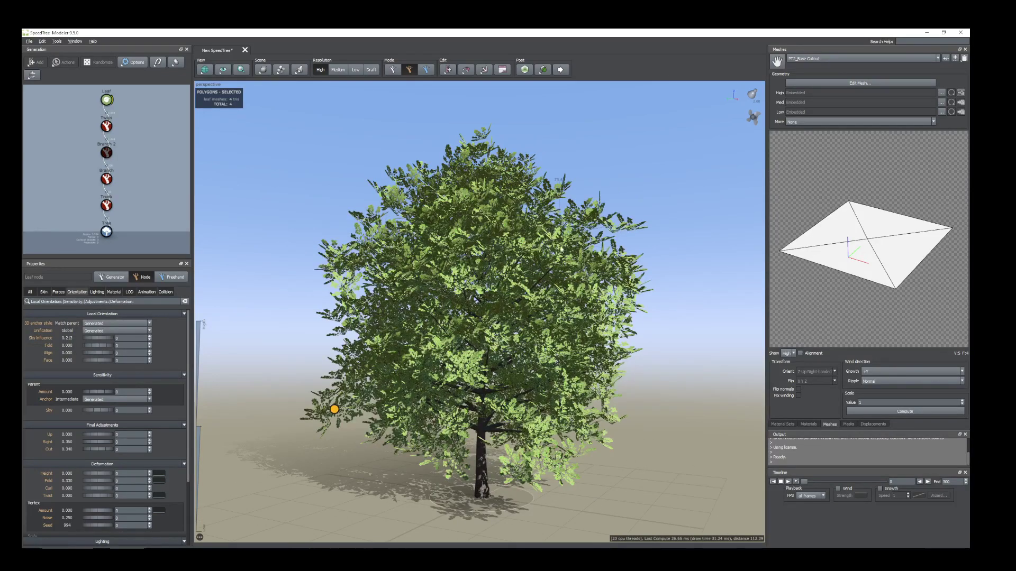
click(596, 225)
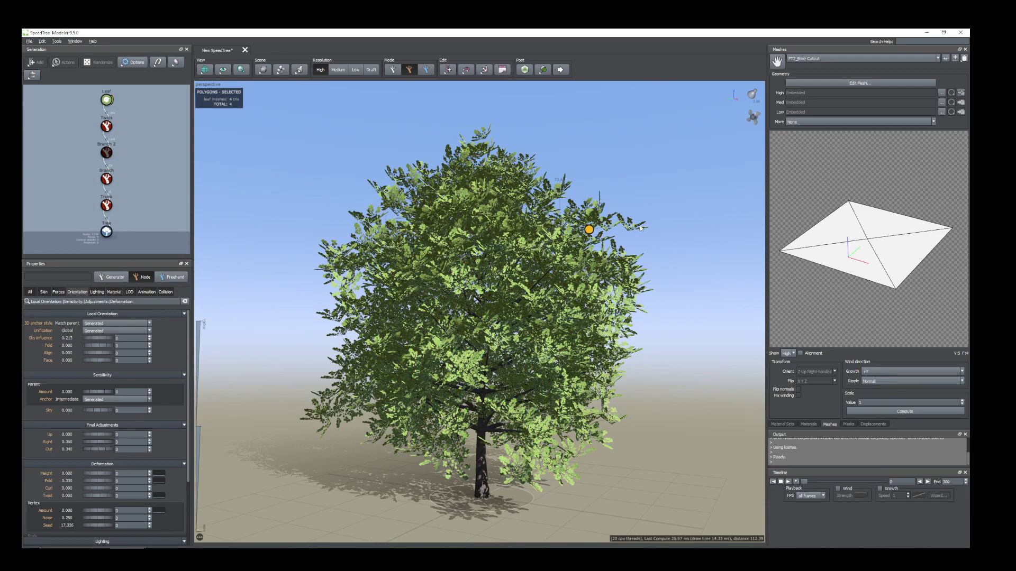
click(630, 230)
drag(613, 224, 566, 267)
Pull the protruding leaf node at the very top of the tree down into the crown
scroll(566, 267, down, 2)
drag(374, 295, 390, 306)
scroll(390, 305, up, 3)
middle_drag(532, 178, 530, 198)
drag(530, 199, 513, 199)
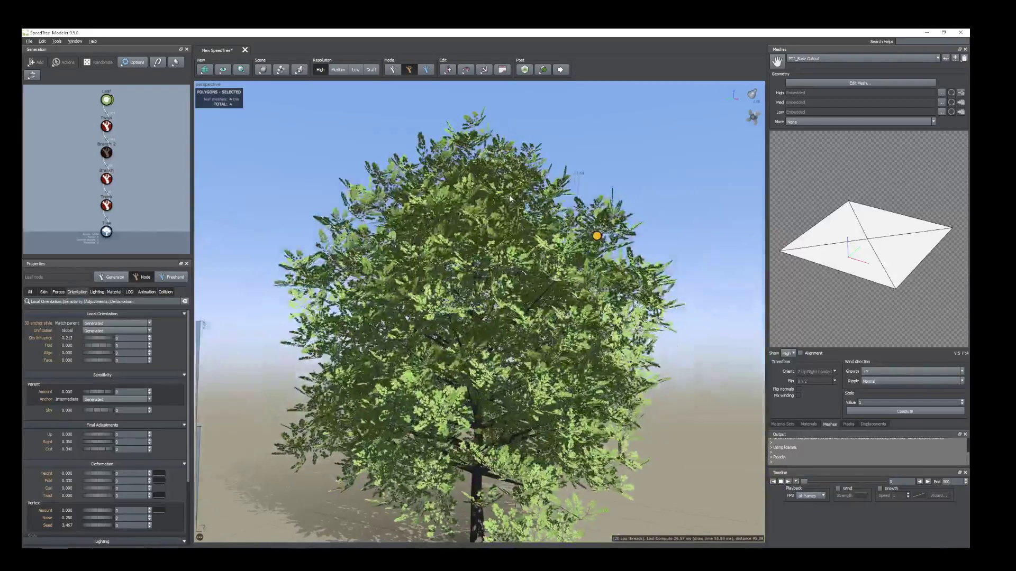
click(474, 125)
drag(466, 131, 459, 151)
scroll(570, 416, down, 2)
drag(571, 416, 578, 435)
Hide the Twigs generator again
click(177, 241)
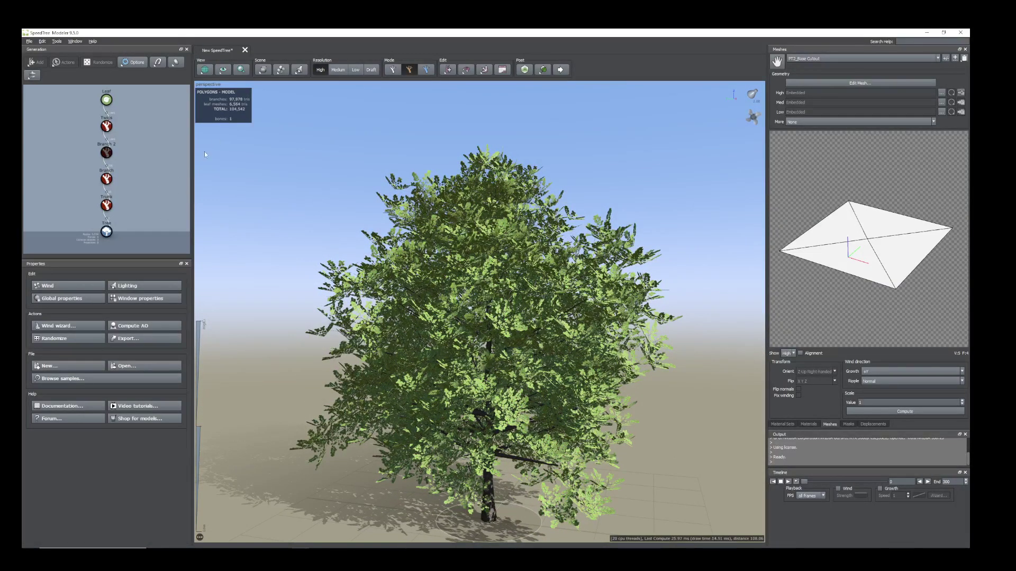
click(106, 126)
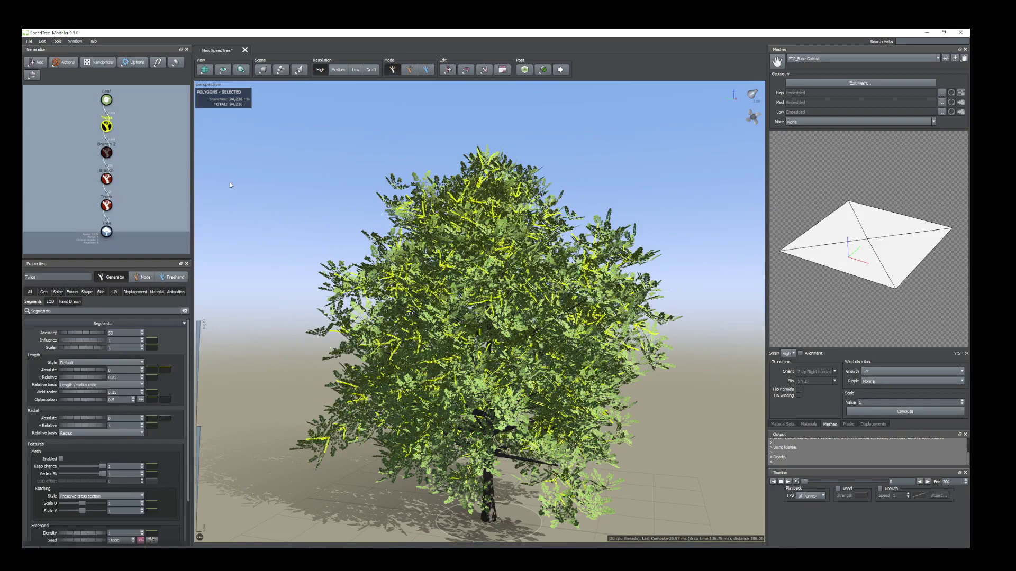
click(160, 149)
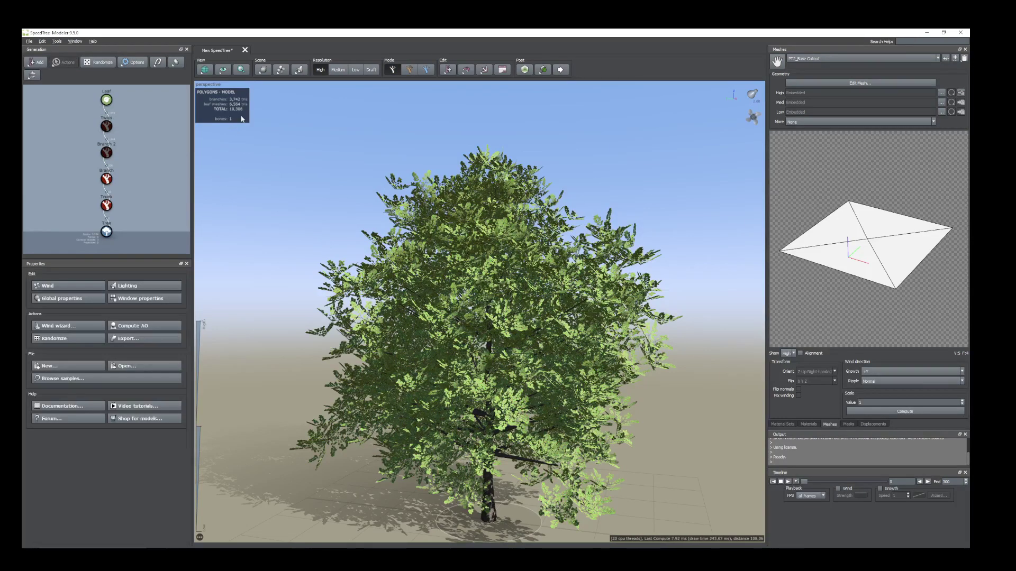
Select the Leaf generator and check the crown from other angles
scroll(493, 364, down, 5)
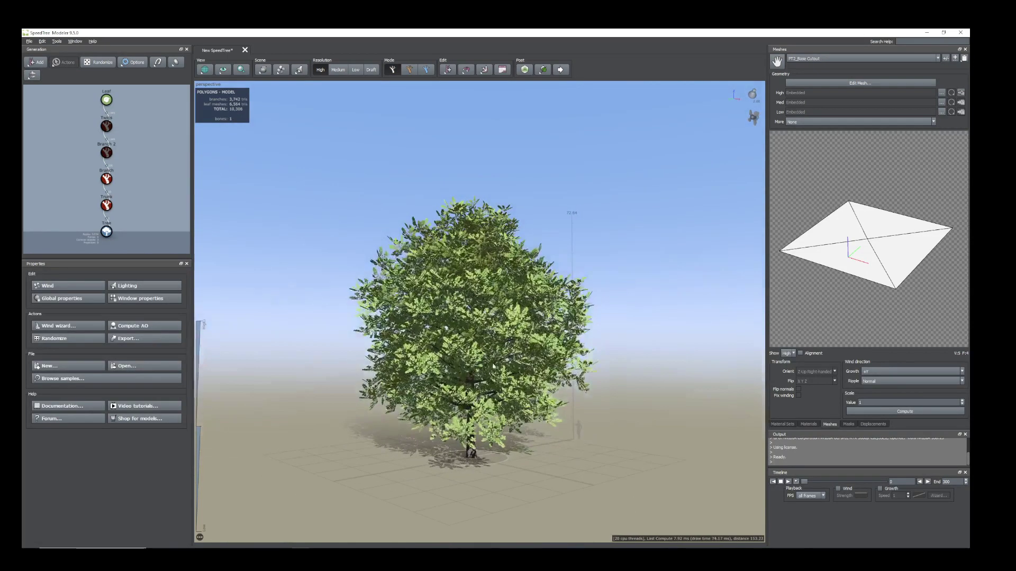
drag(526, 402, 447, 442)
click(437, 428)
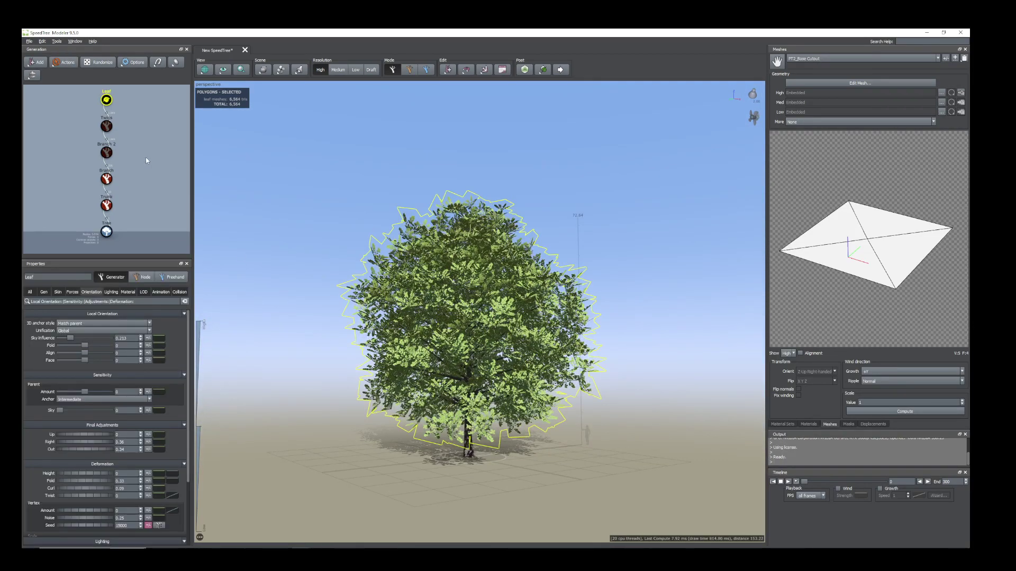
click(108, 104)
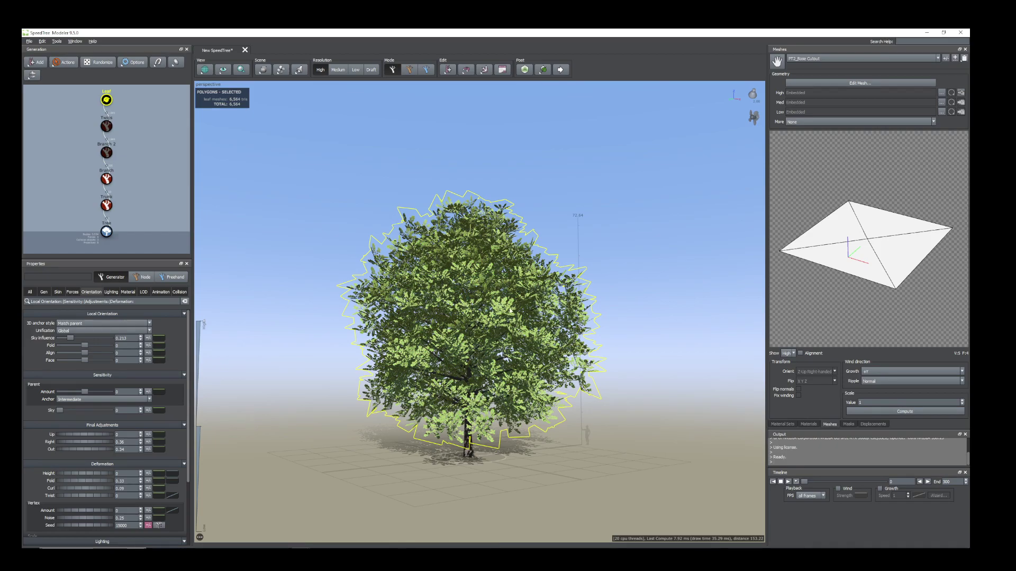
mouse_move(511, 312)
mouse_down()
mouse_move(473, 312)
mouse_move(561, 317)
mouse_move(525, 320)
mouse_move(430, 405)
mouse_up()
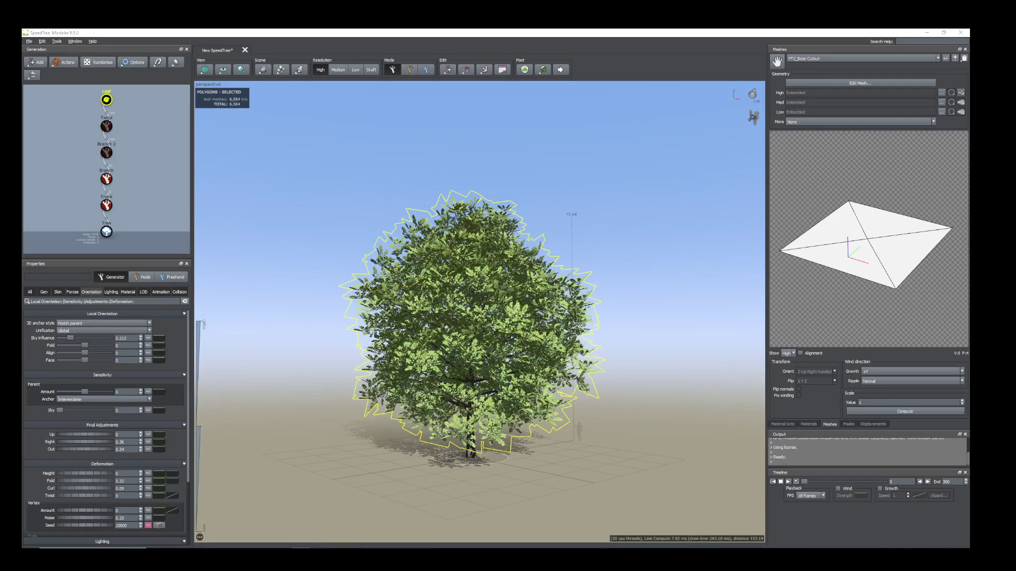
Switch to the Plane_Tree_Green model, examine its foliage up close for comparison, and return to the new tree
mouse_move(300, 555)
click(343, 521)
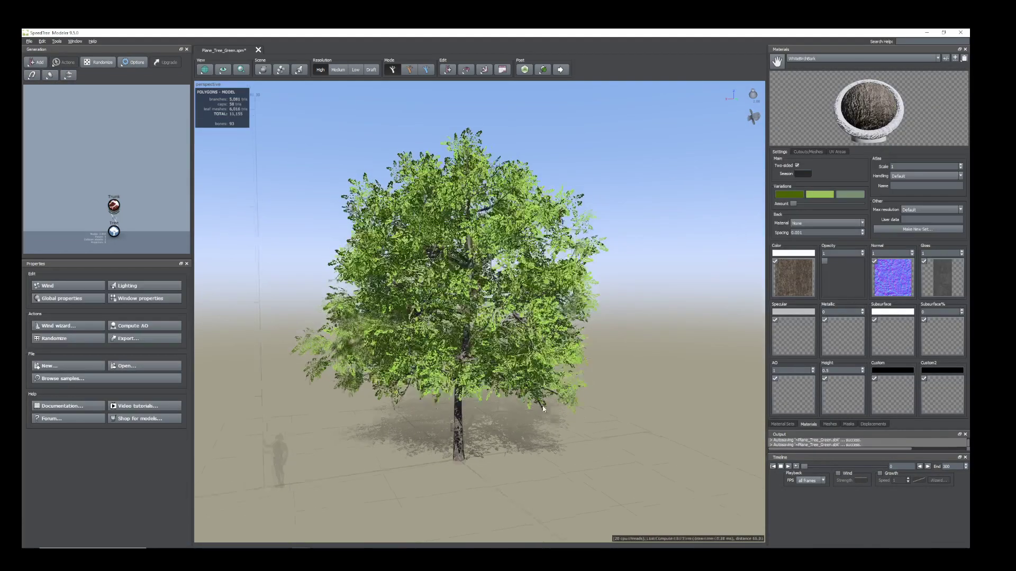
scroll(555, 360, up, 5)
scroll(586, 345, up, 3)
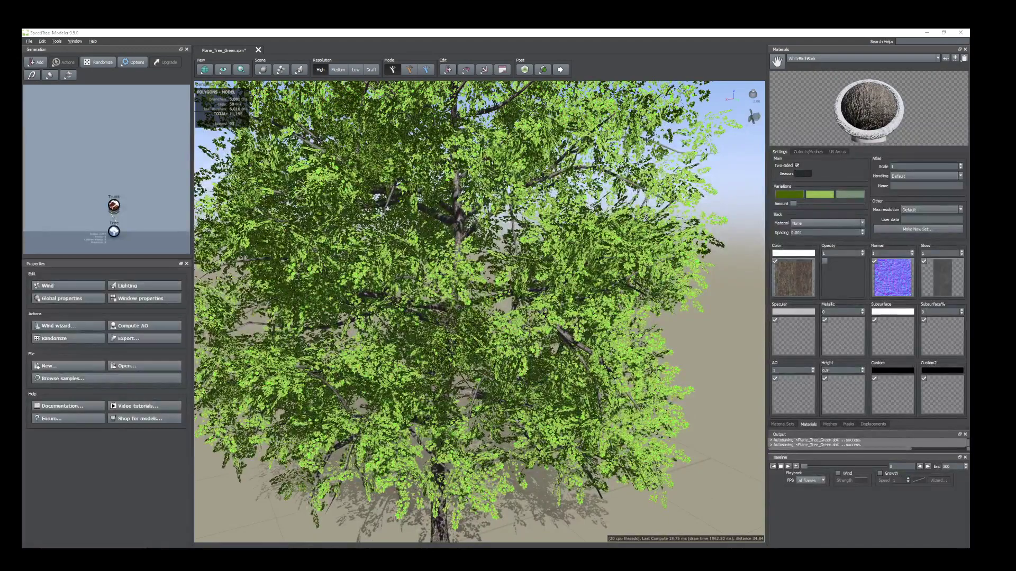
click(341, 521)
Show the PT2_Base leaf material and reduce the Leaf generator's size to about 7.2
drag(519, 404, 465, 284)
click(808, 424)
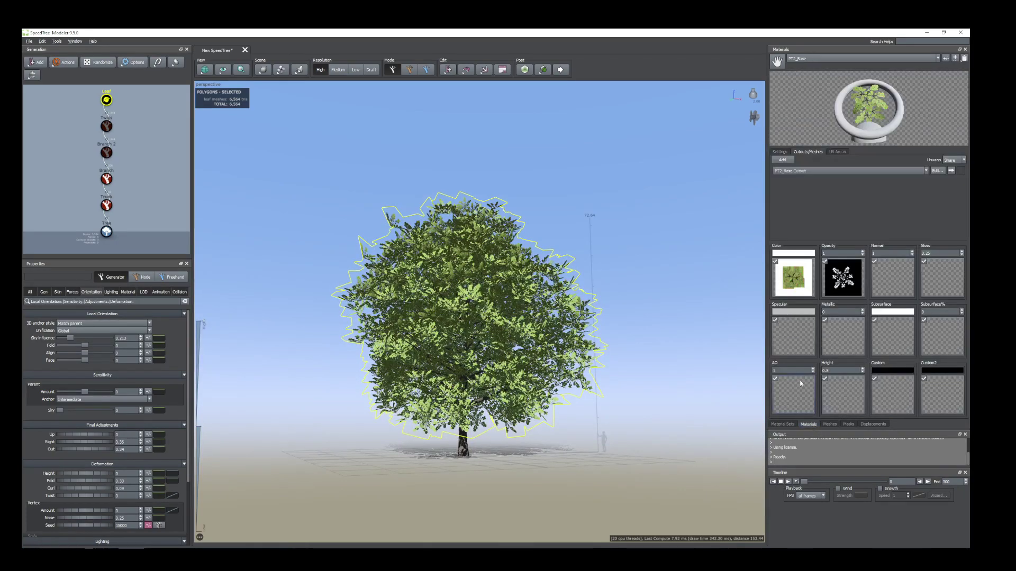
click(793, 286)
drag(449, 314, 481, 339)
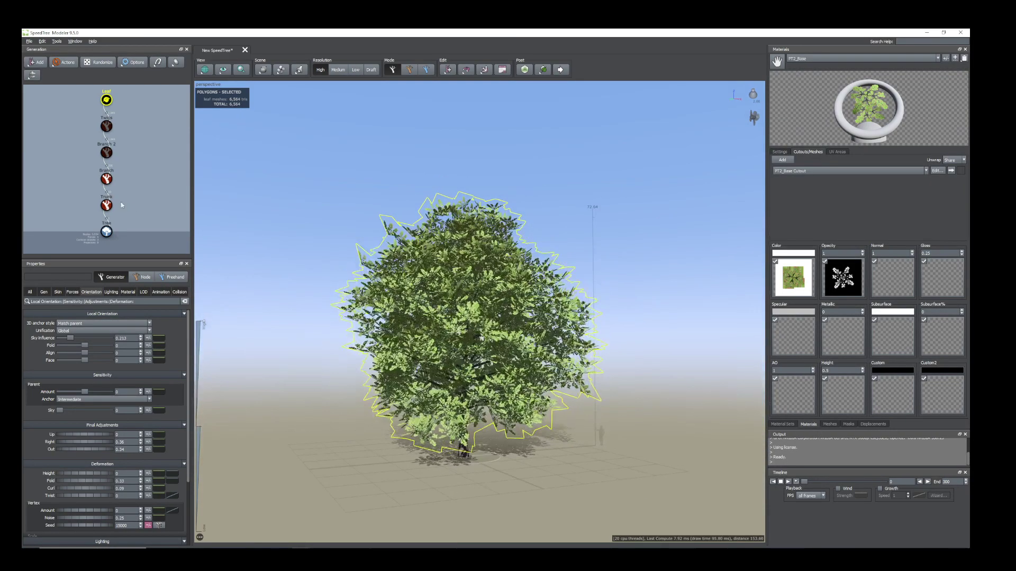
click(44, 292)
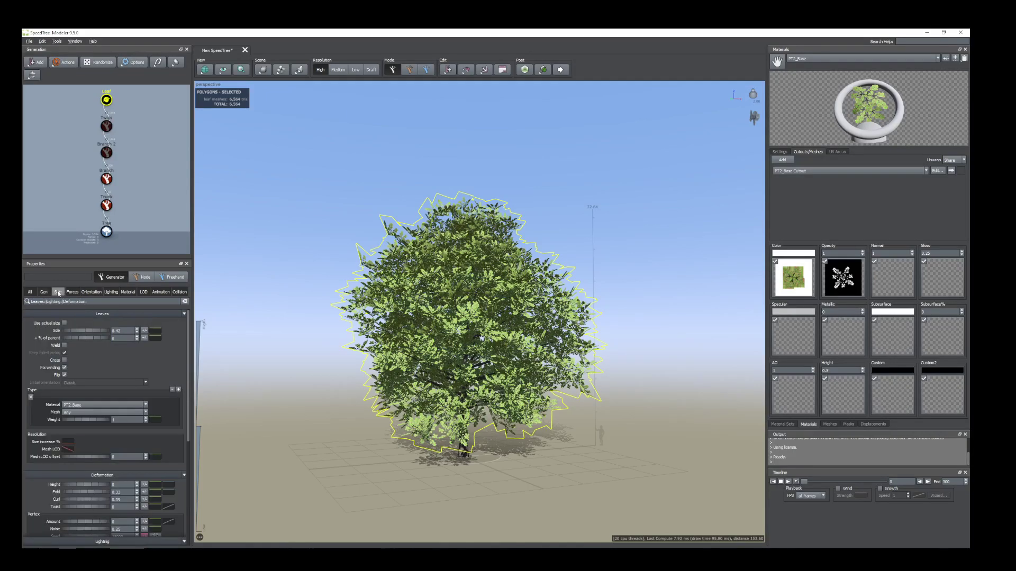
drag(99, 335, 63, 344)
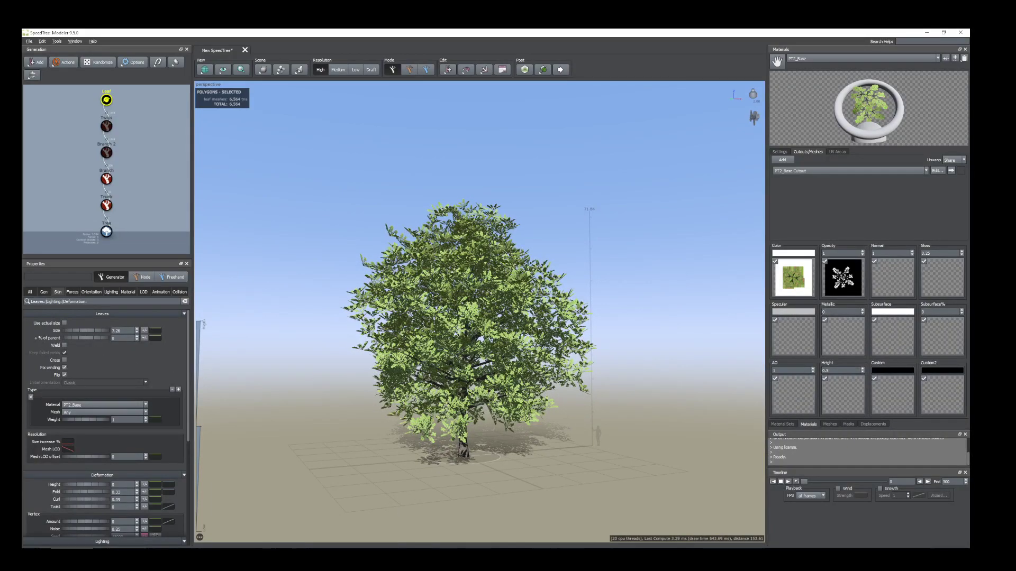
Compare the crown shape and leaf size with the whole Plane_Tree_Green model, then switch back to the new tree
click(353, 498)
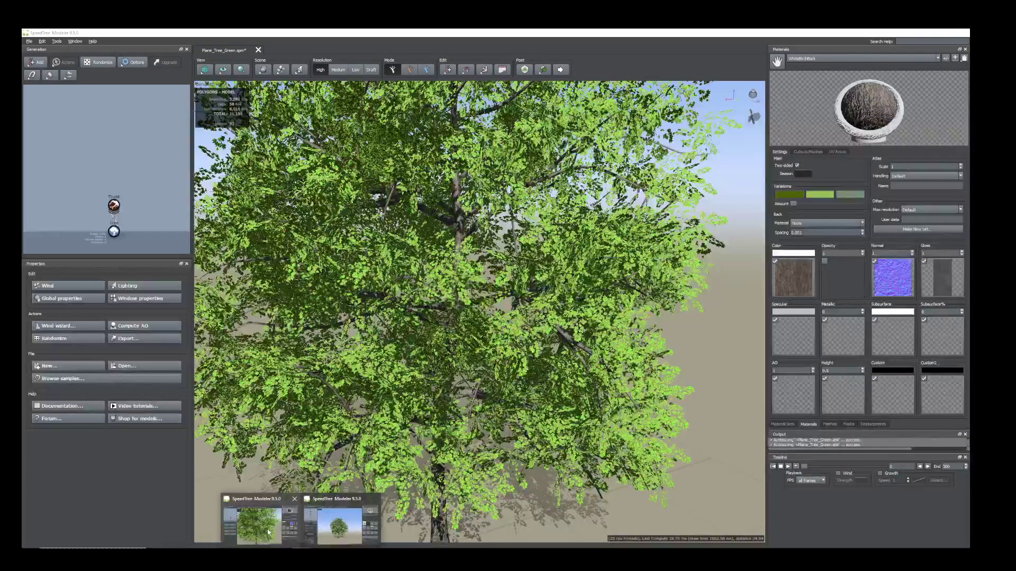
scroll(392, 455, down, 5)
drag(423, 423, 489, 430)
scroll(489, 430, down, 2)
middle_drag(489, 430, 510, 453)
drag(510, 453, 458, 459)
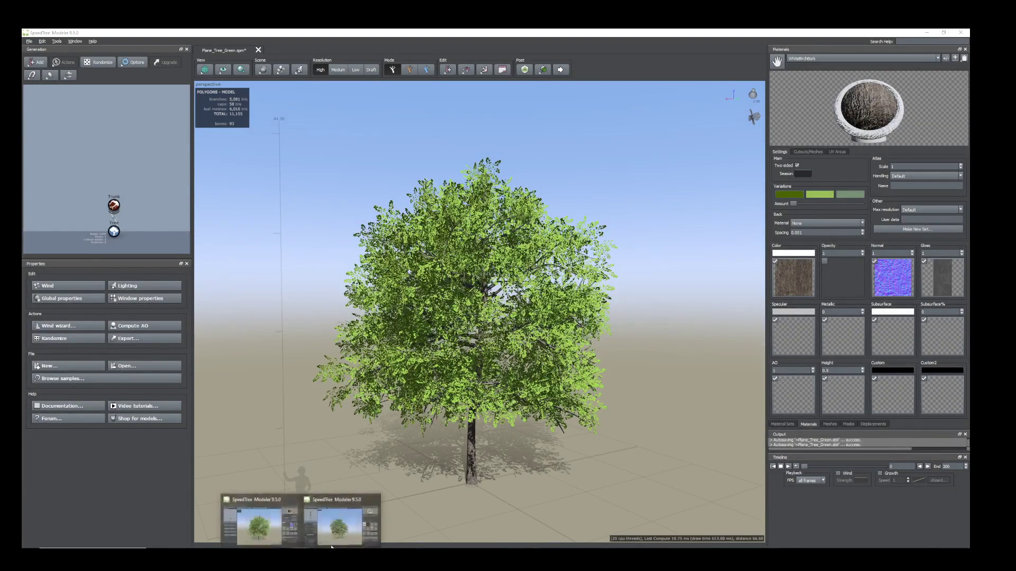
click(350, 516)
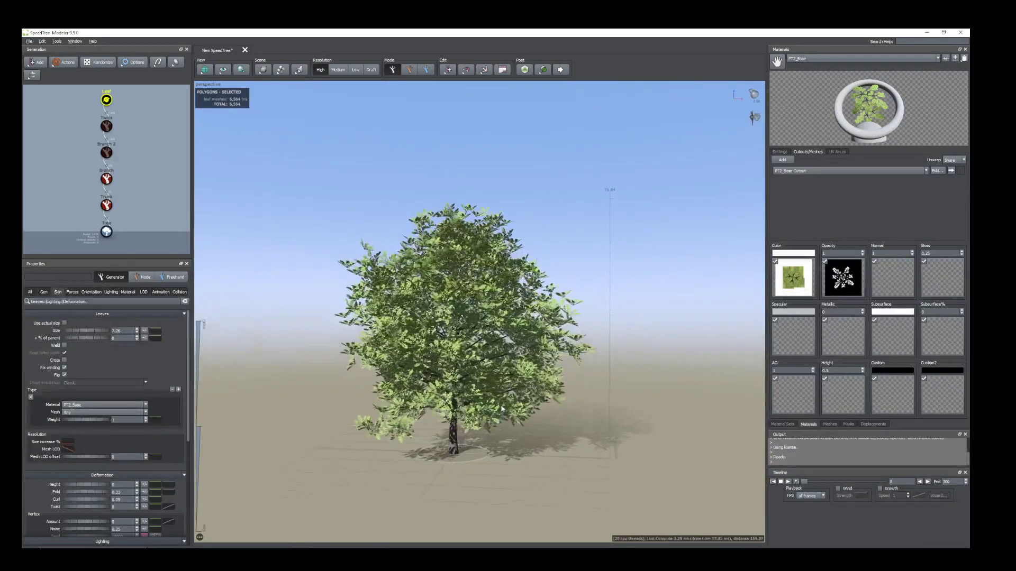
Move the stray leaf nodes along the crown's upper edge and top inward into the foliage
drag(519, 408, 417, 233)
click(391, 234)
click(391, 233)
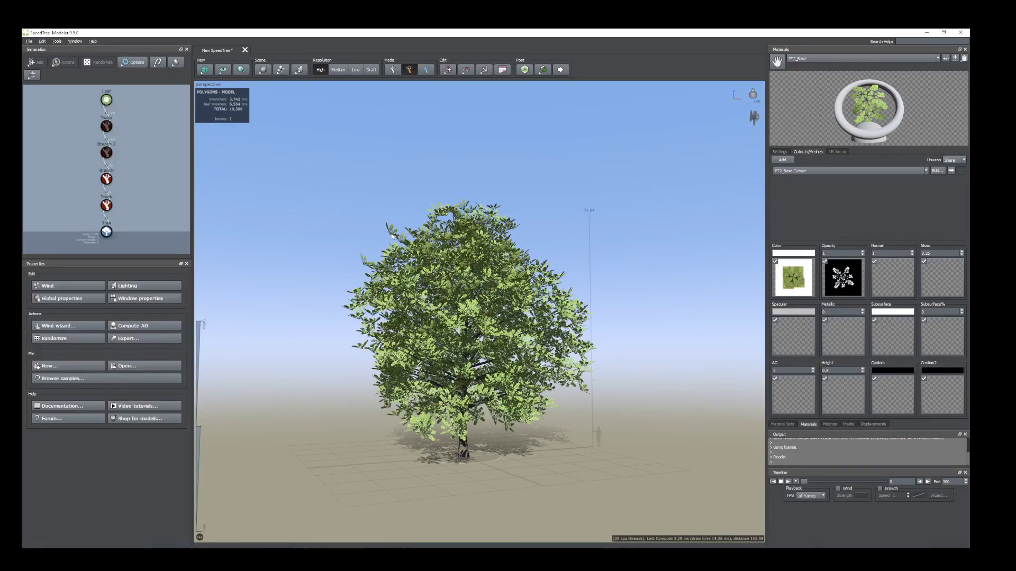
drag(393, 242, 395, 280)
click(365, 268)
scroll(451, 209, up, 3)
click(428, 183)
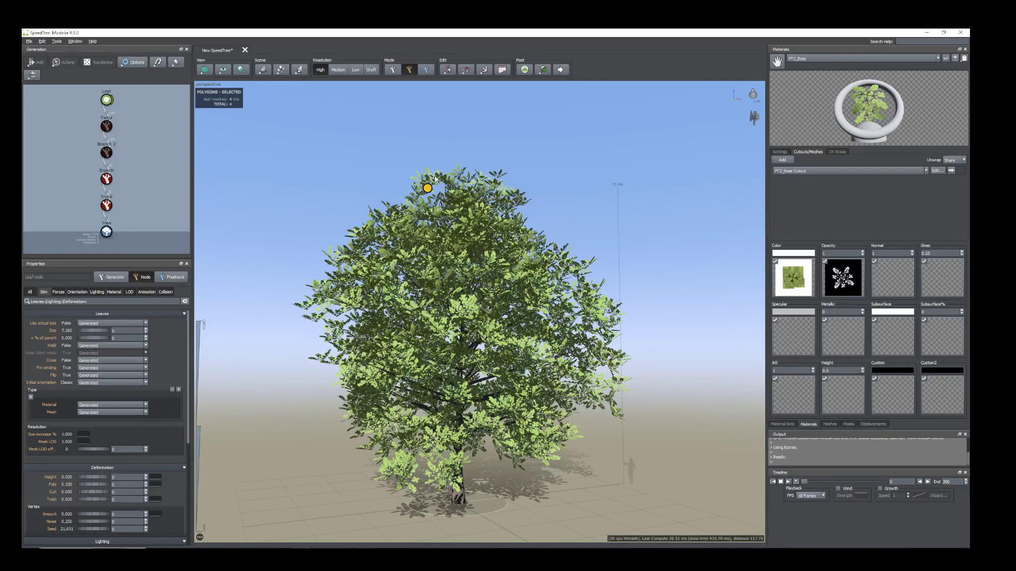
drag(428, 188, 450, 204)
click(451, 190)
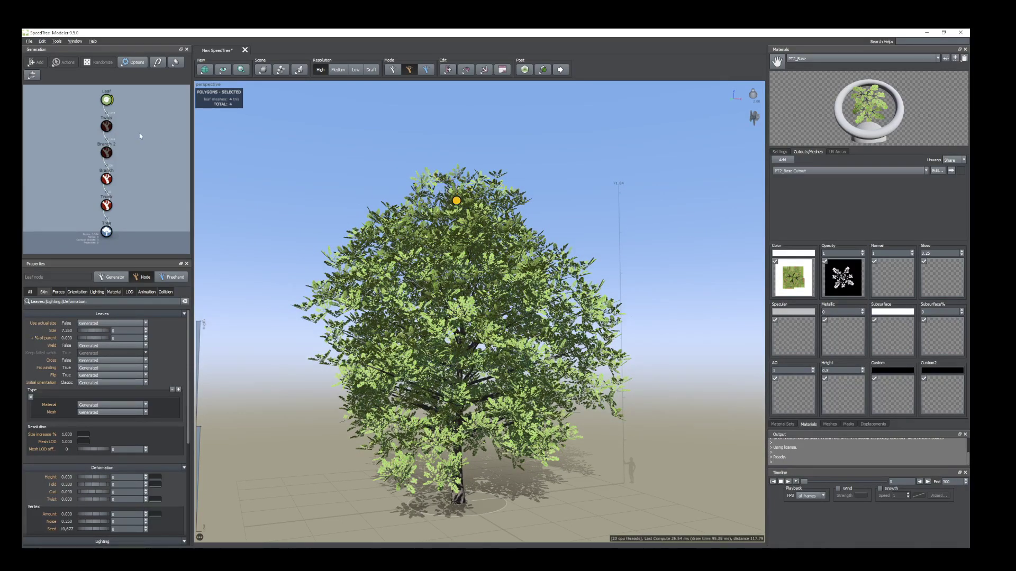
Hide the Leaf generator and unhide the Twigs and Branch 2 generators
click(106, 104)
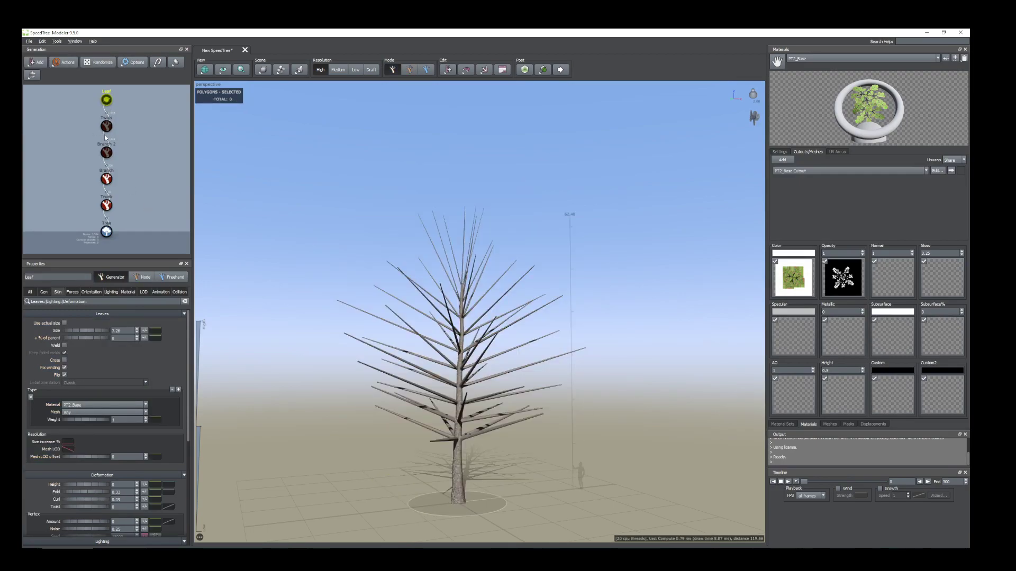
click(107, 132)
click(107, 153)
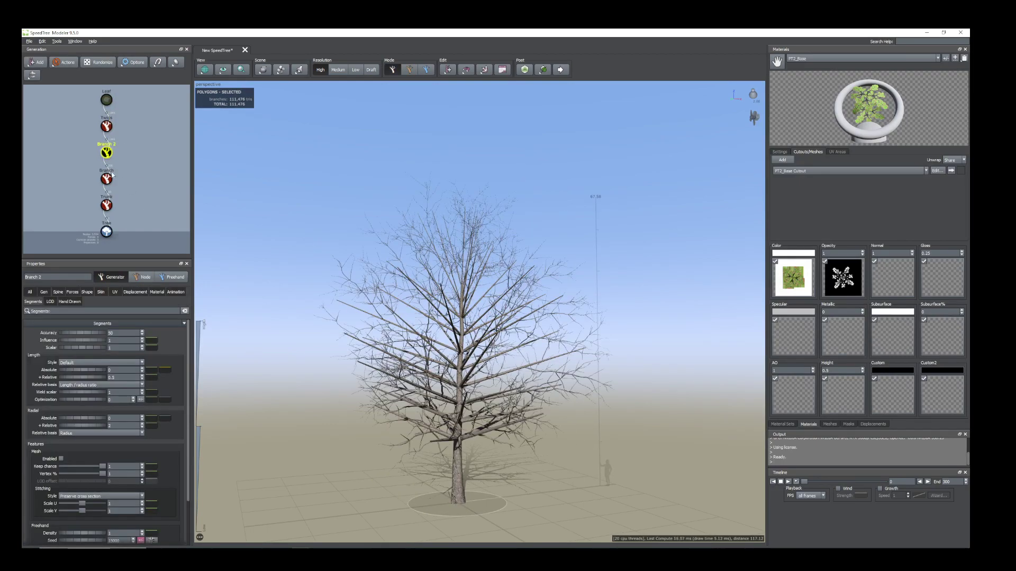
Select the Branch generator's branches on the bare tree and examine them
scroll(478, 358, up, 5)
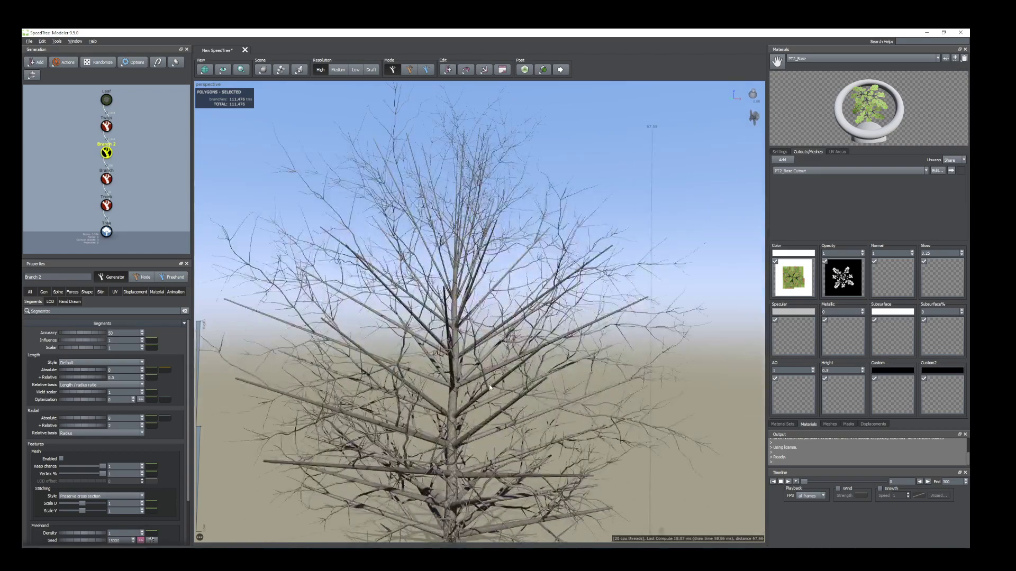
click(493, 389)
click(494, 389)
scroll(537, 385, down, 5)
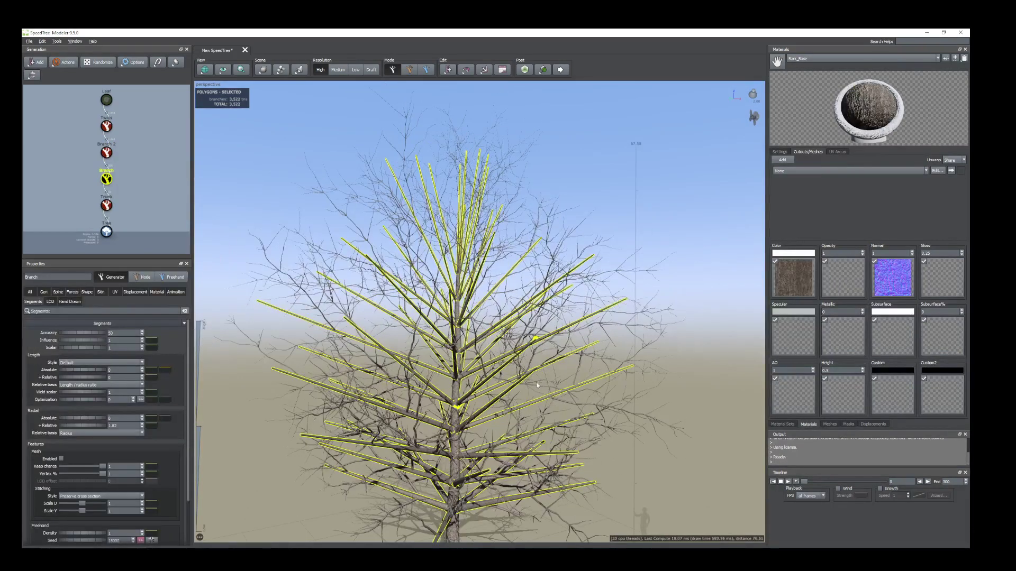
Set the late noise amount of the Branch generator's spine to 0.35
drag(562, 365, 474, 364)
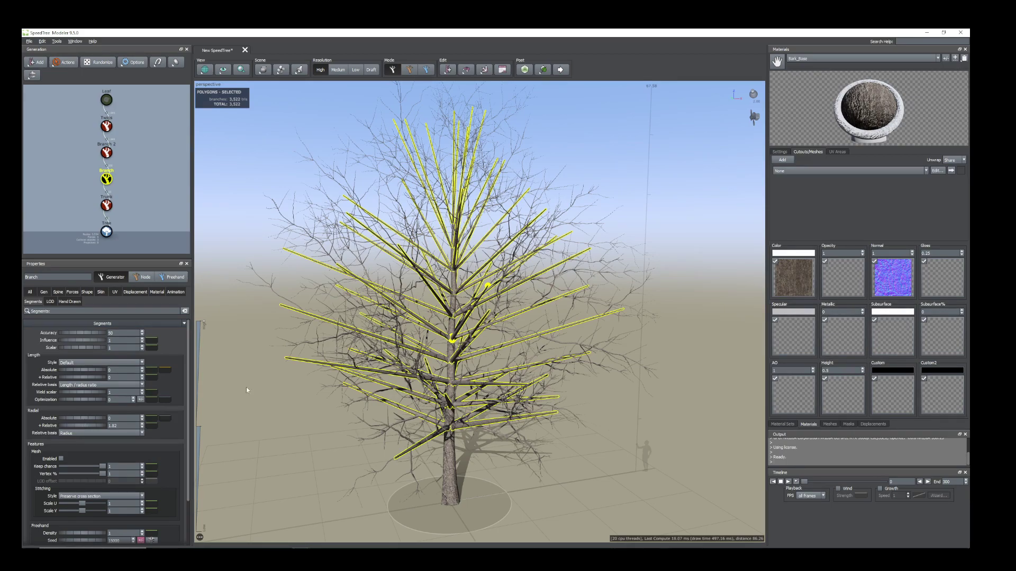
drag(273, 390, 440, 406)
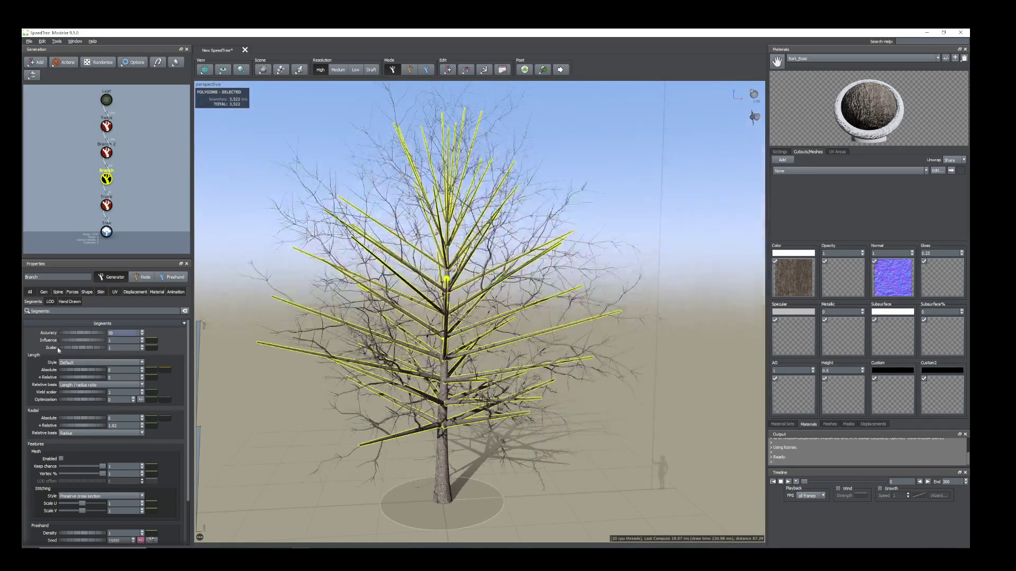
click(56, 293)
scroll(35, 495, down, 2)
scroll(74, 497, down, 4)
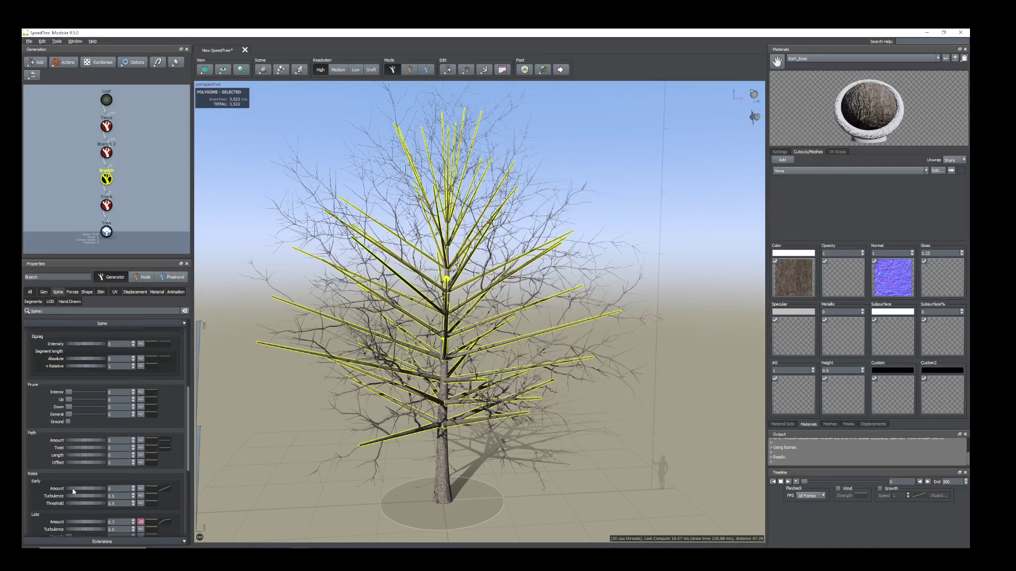
mouse_move(74, 478)
mouse_down()
mouse_move(102, 486)
mouse_move(77, 479)
mouse_up()
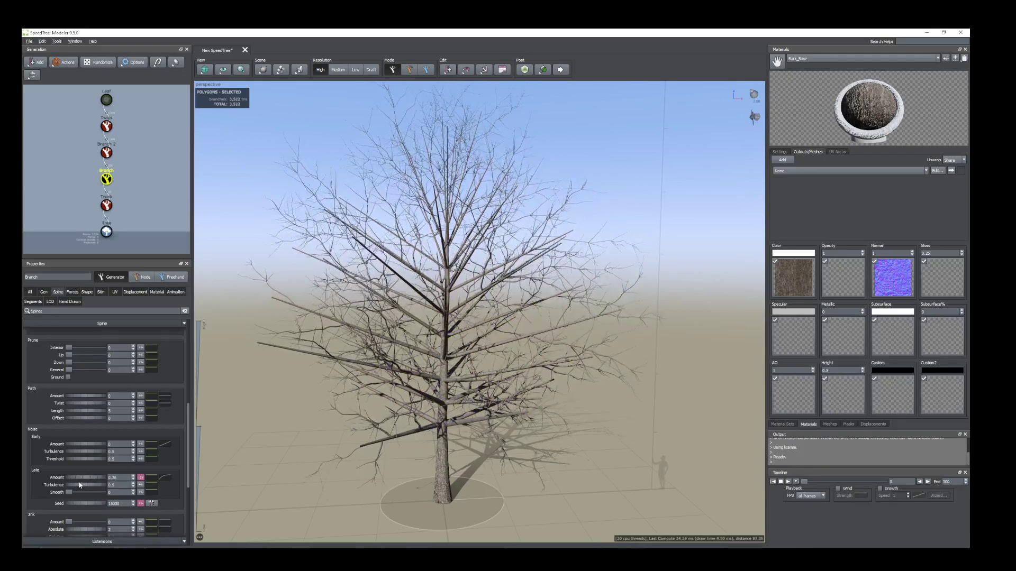
Set the Branch generator's relative length segments to 0.13 and its relative radial segments to 0.98
click(34, 303)
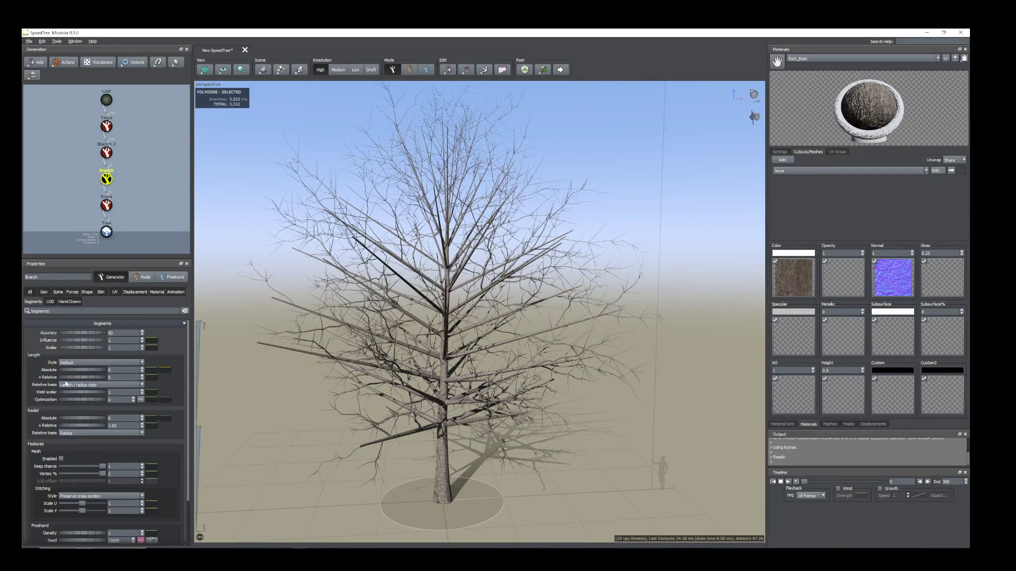
drag(67, 379, 70, 381)
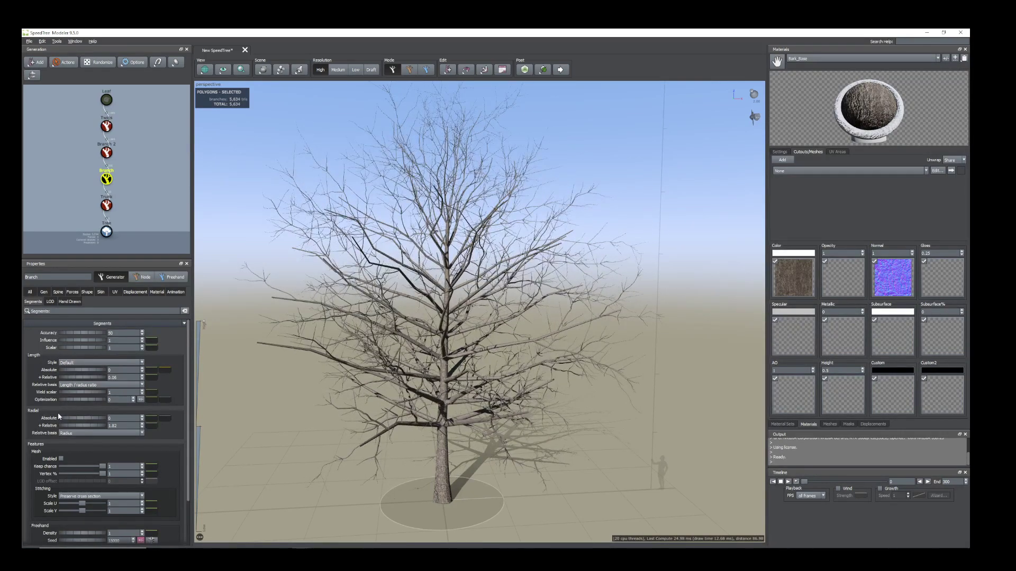
drag(85, 426, 56, 428)
drag(72, 379, 75, 381)
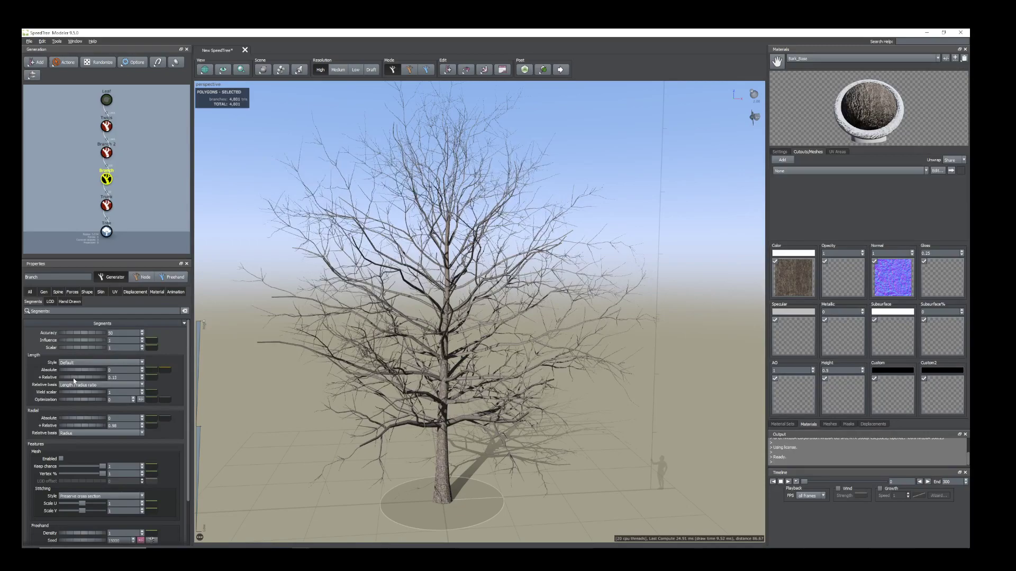
Unhide the Leaf generator to bring the foliage back onto the tree
drag(220, 238, 222, 236)
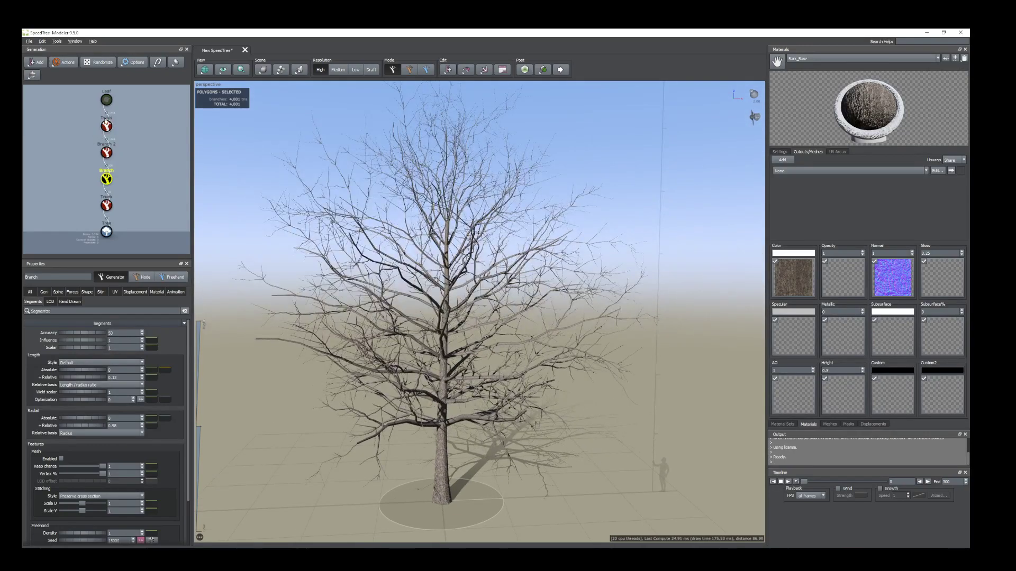
click(107, 100)
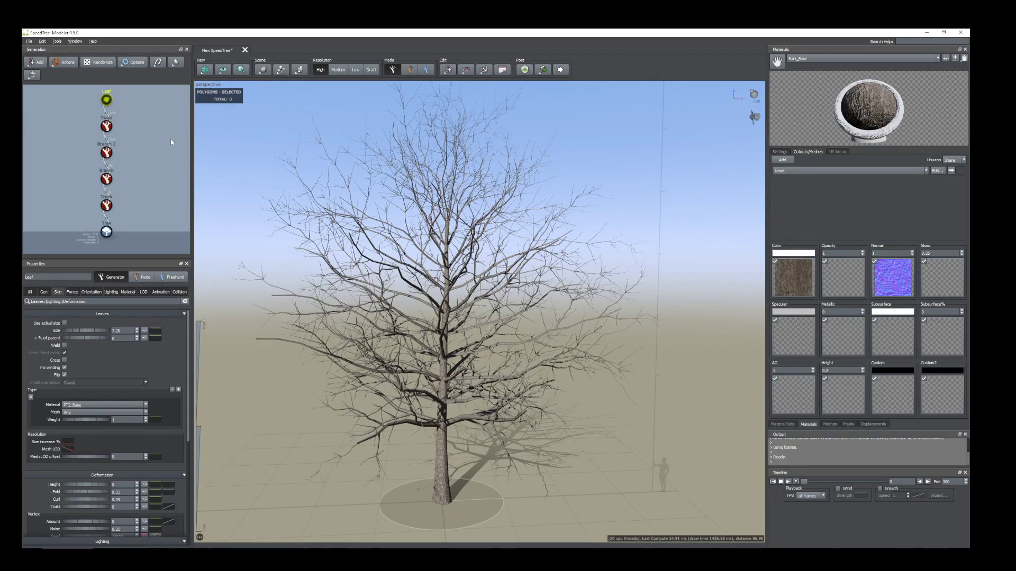
key(h)
drag(404, 298, 410, 324)
scroll(410, 324, down, 3)
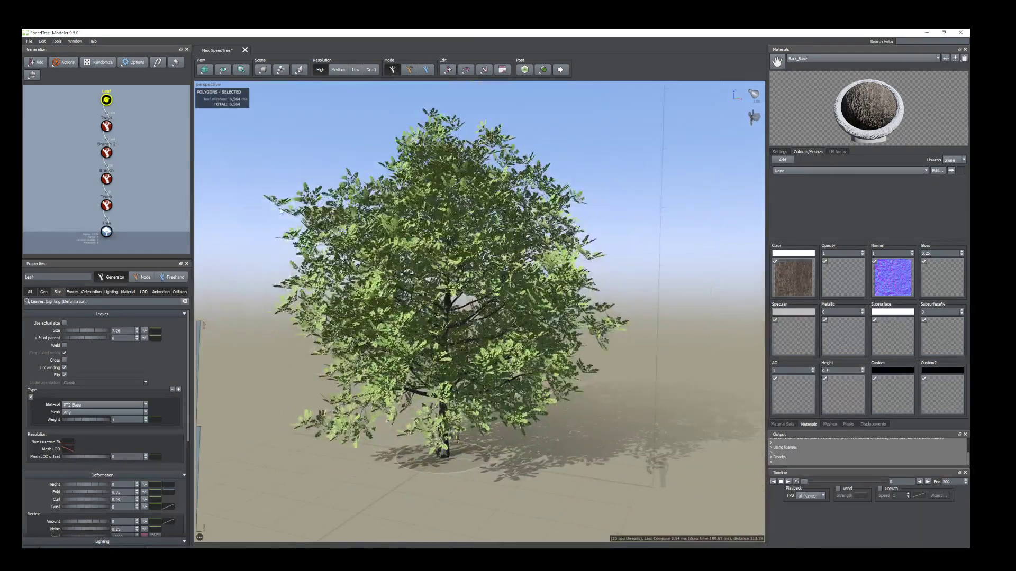
Hide the Twigs generator and keep the Branch 2 generator shown and selected
click(107, 127)
click(212, 197)
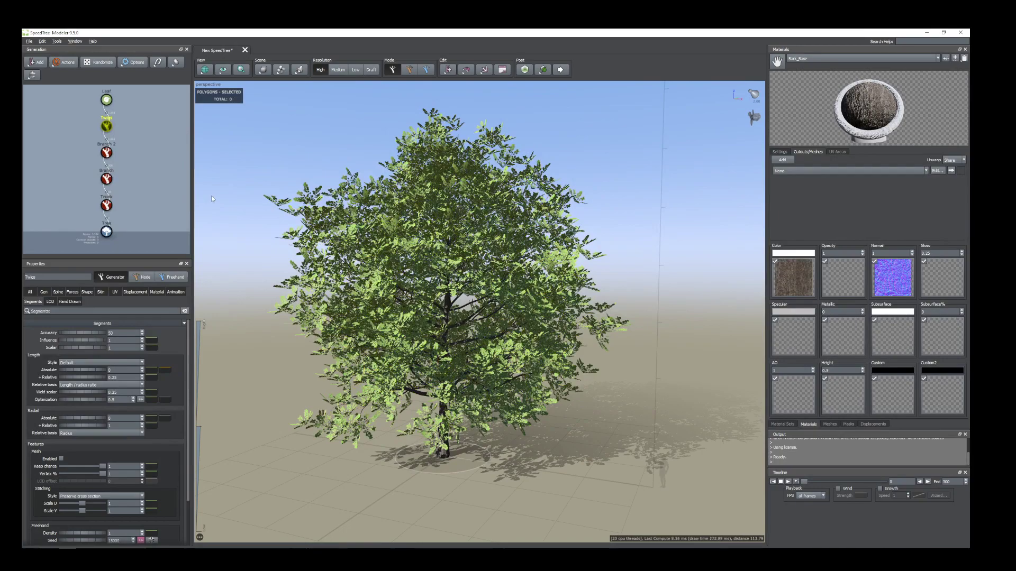
click(109, 128)
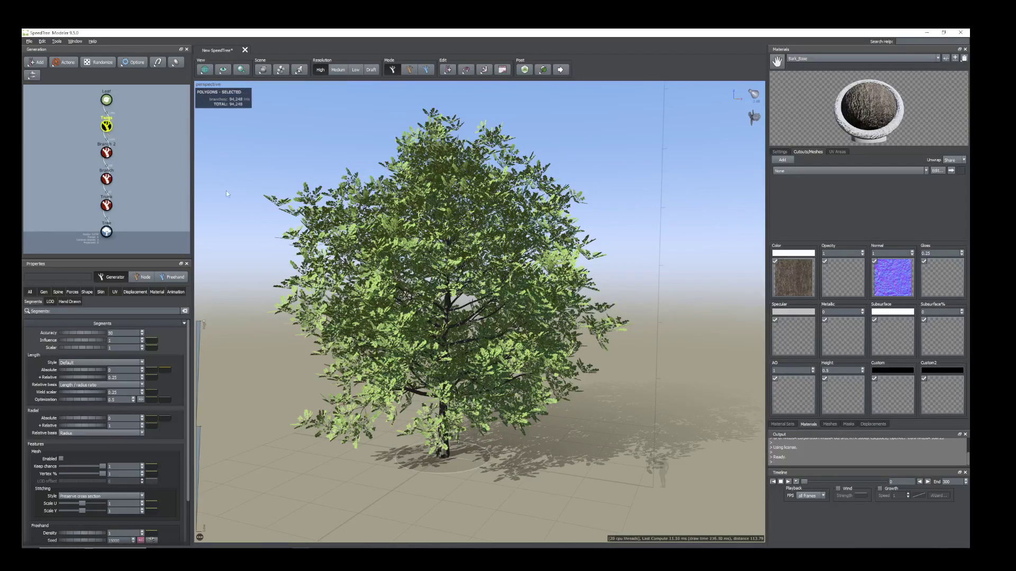
click(110, 157)
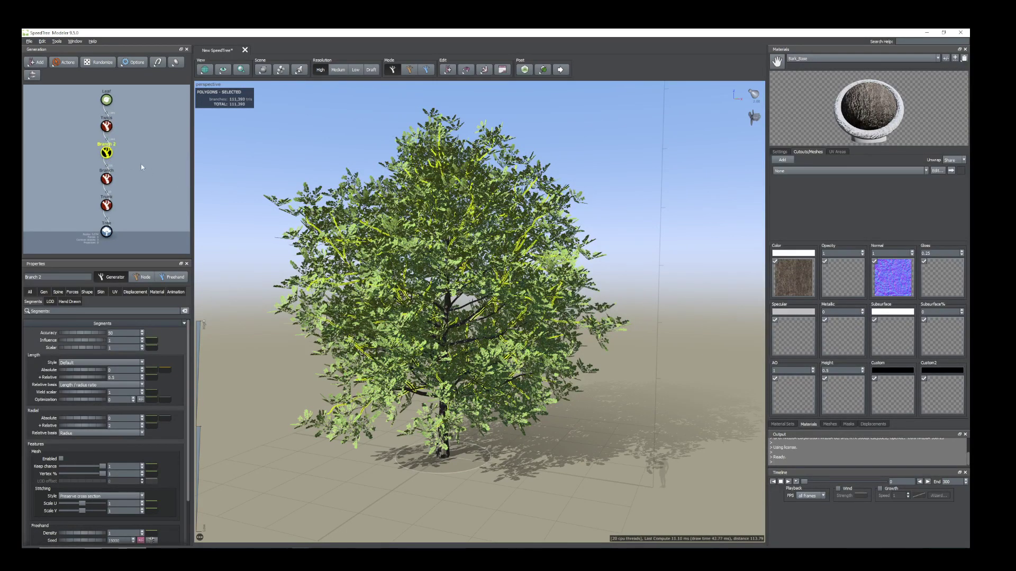
key(h)
click(107, 128)
key(h)
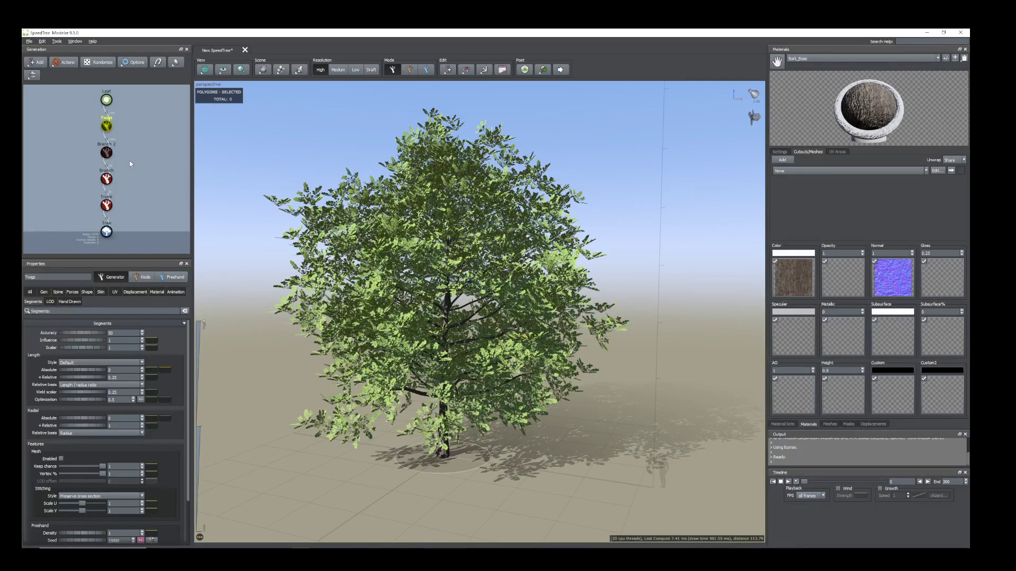
click(108, 153)
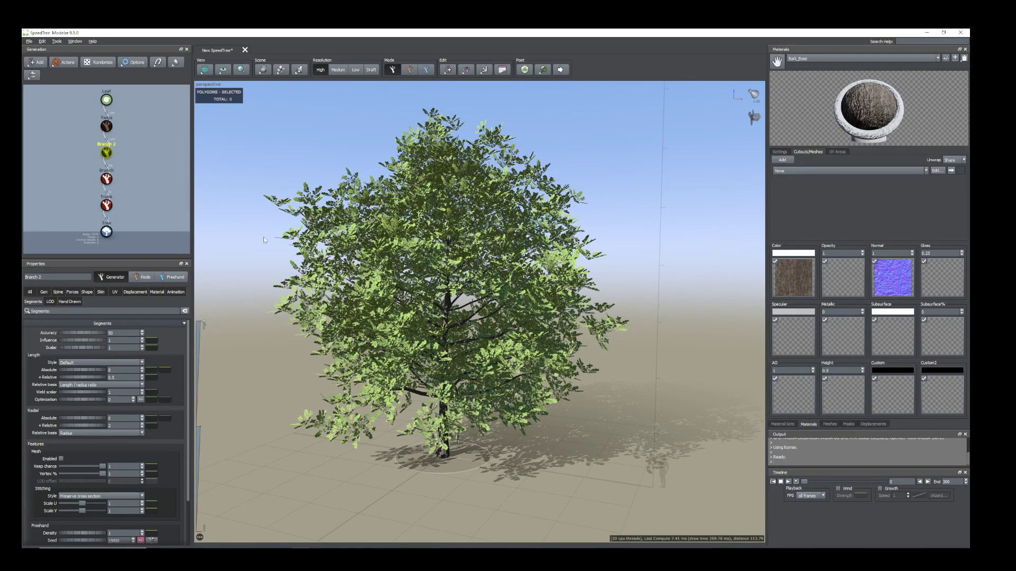
double_click(105, 159)
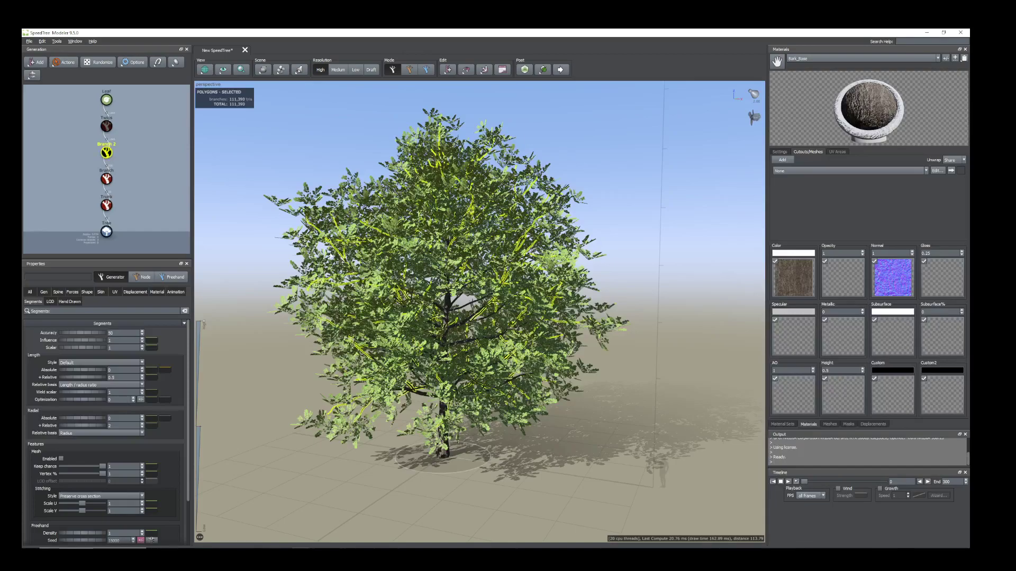
scroll(275, 230, up, 1)
scroll(276, 229, down, 2)
right_click(296, 139)
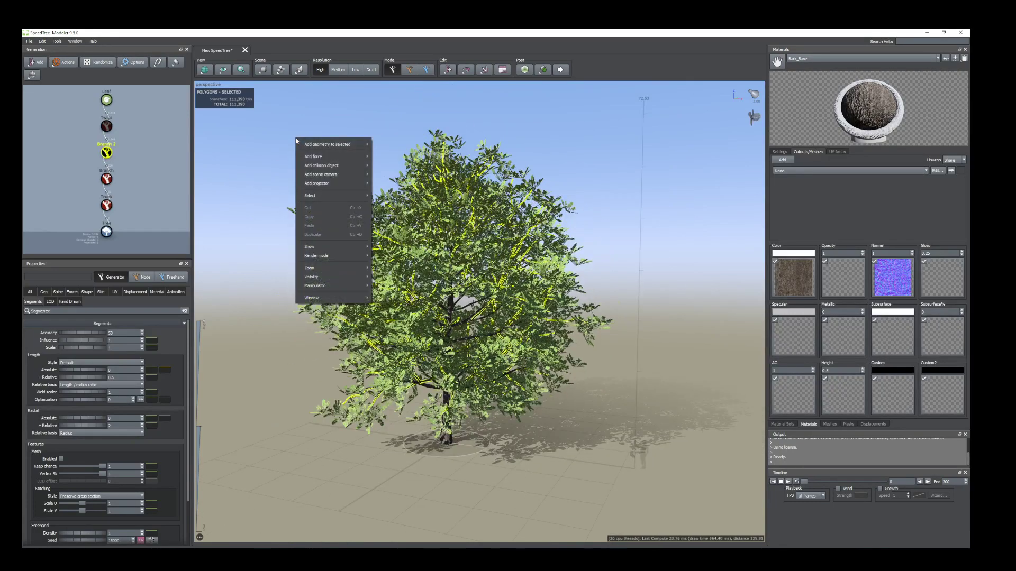
click(274, 190)
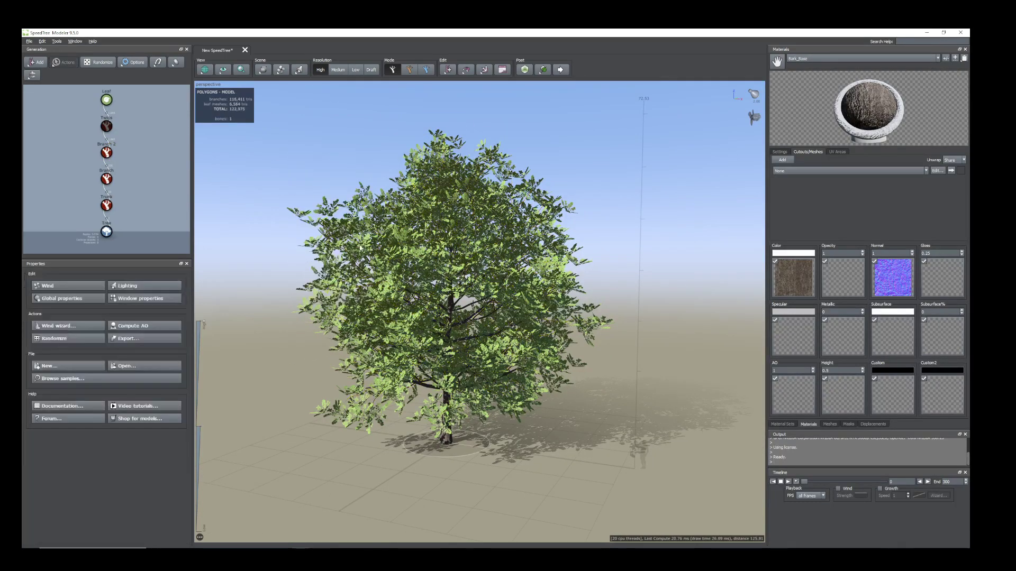
click(107, 154)
scroll(271, 222, up, 4)
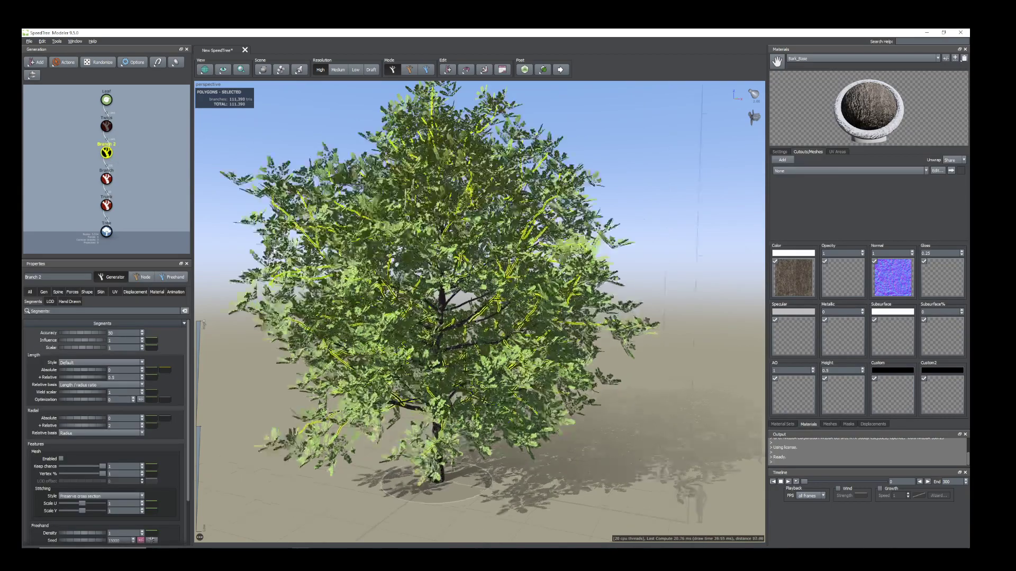
click(107, 153)
key(Tab)
key(Tab)
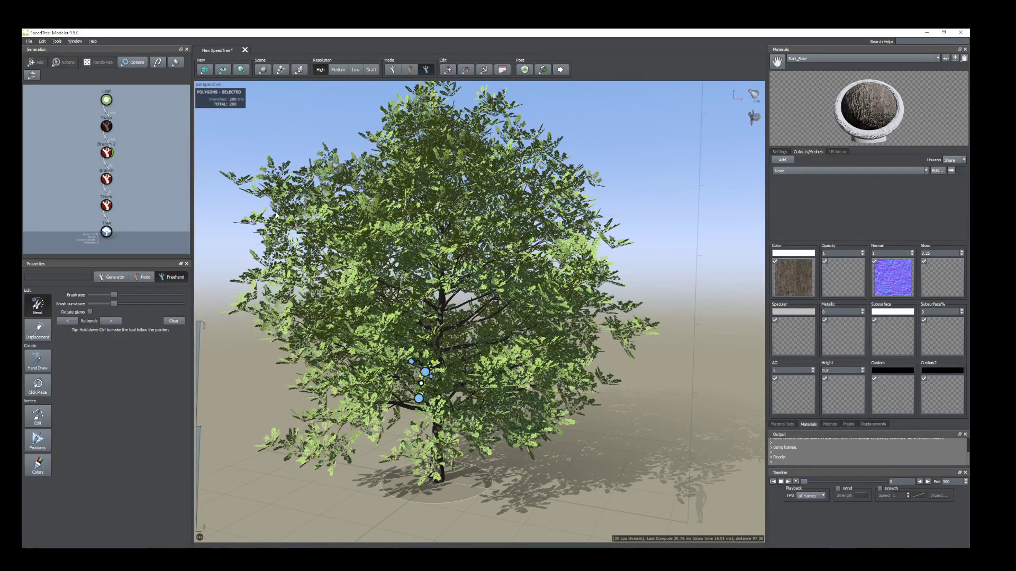
Move the Branch 2 node that sticks out of the crown's upper edge inward into the foliage
click(109, 153)
key(F3)
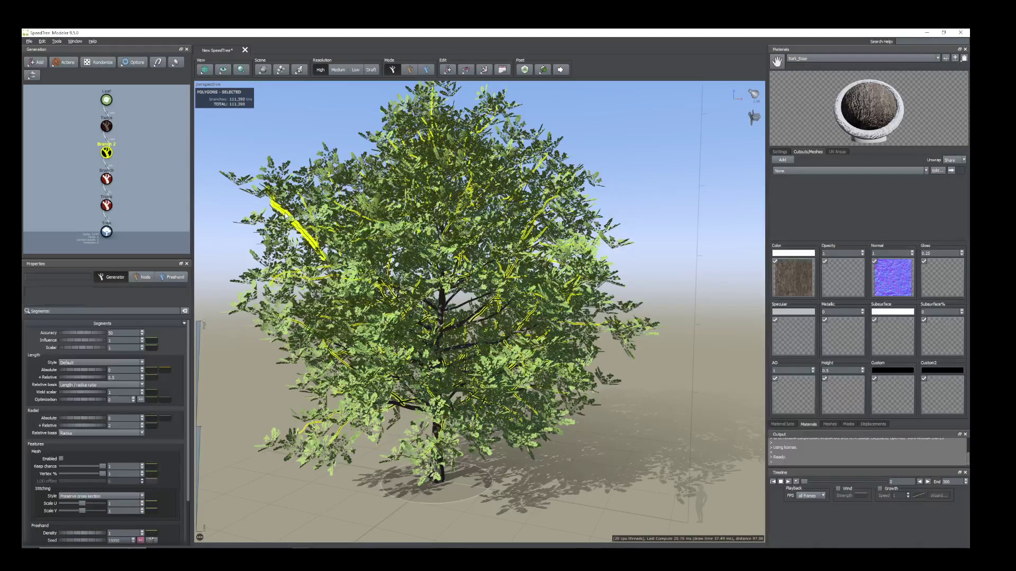
click(322, 258)
drag(326, 259, 376, 281)
scroll(581, 319, down, 3)
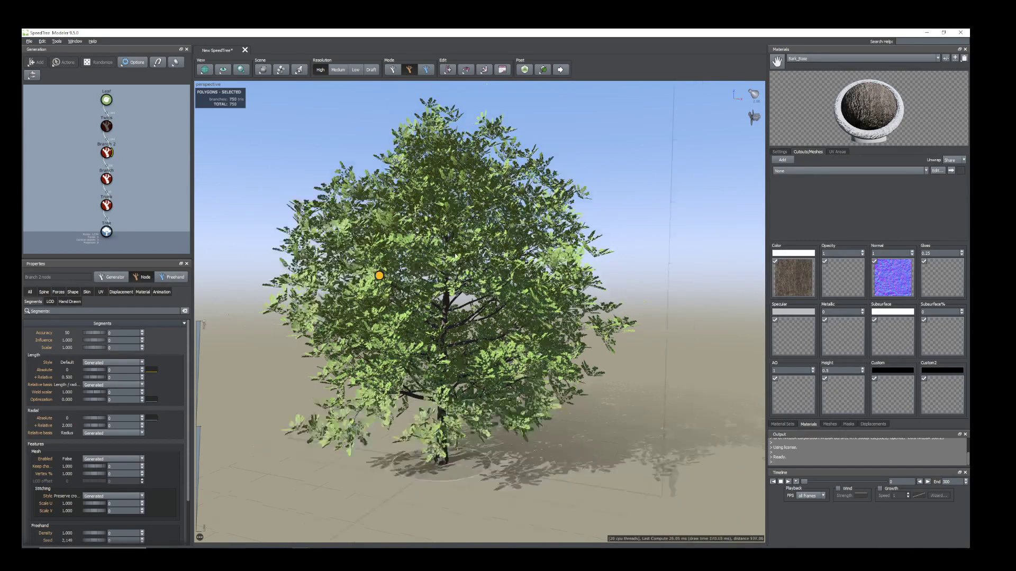
Select the Branch 2 branch protruding from the crown's outer edge and bend it freehand inward and upward
scroll(550, 330, up, 3)
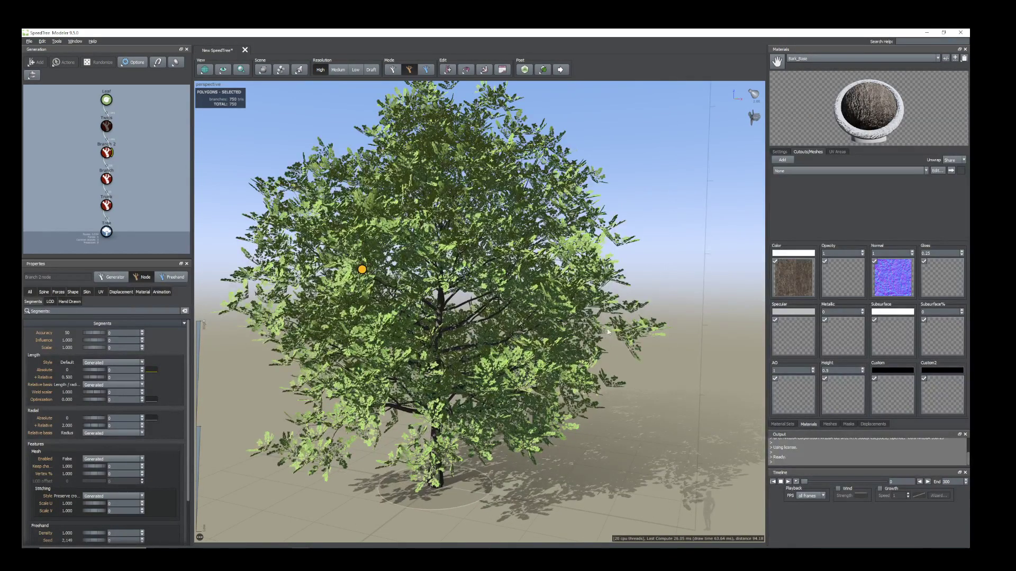
scroll(610, 332, up, 3)
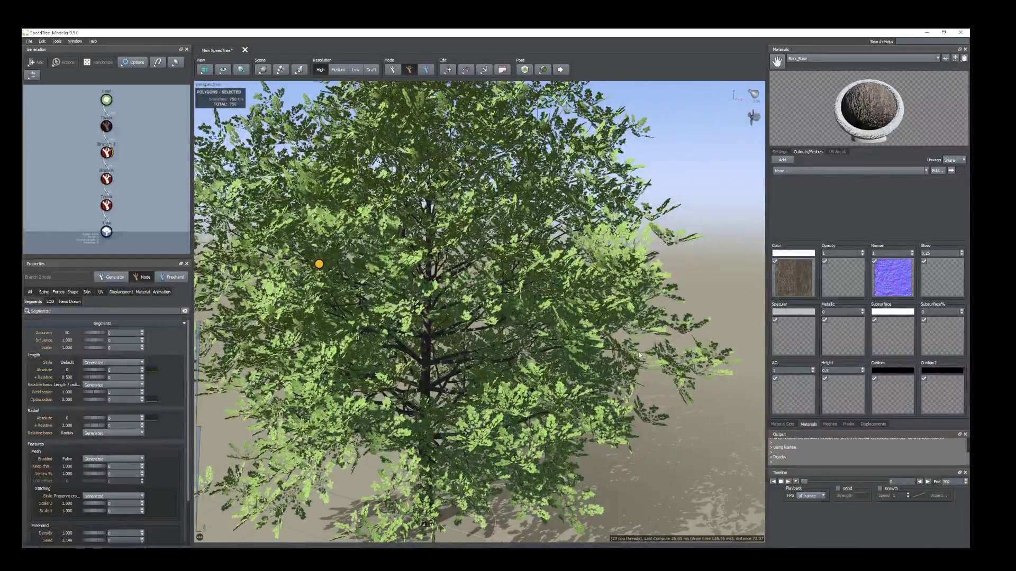
click(639, 355)
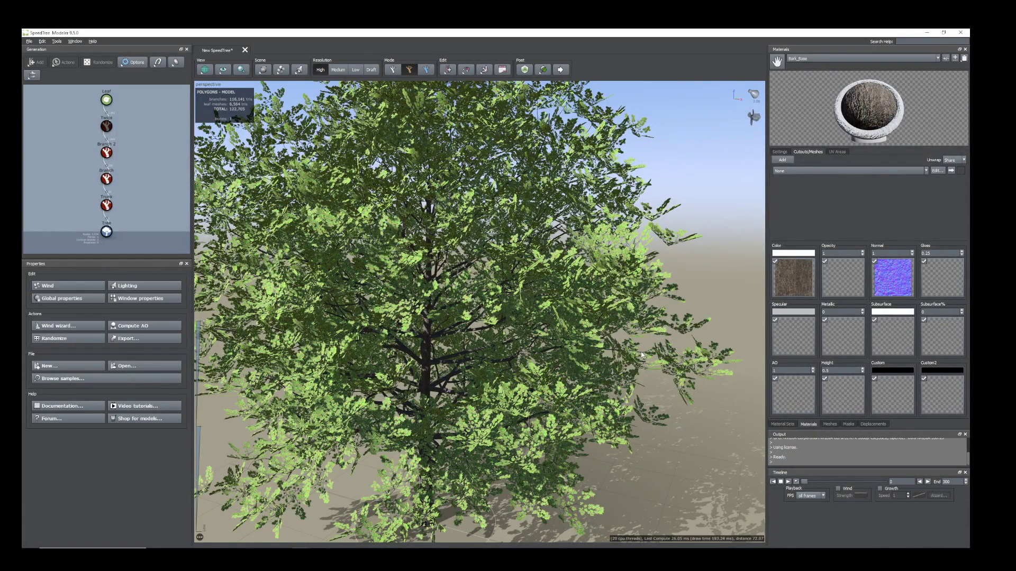
scroll(641, 354, up, 5)
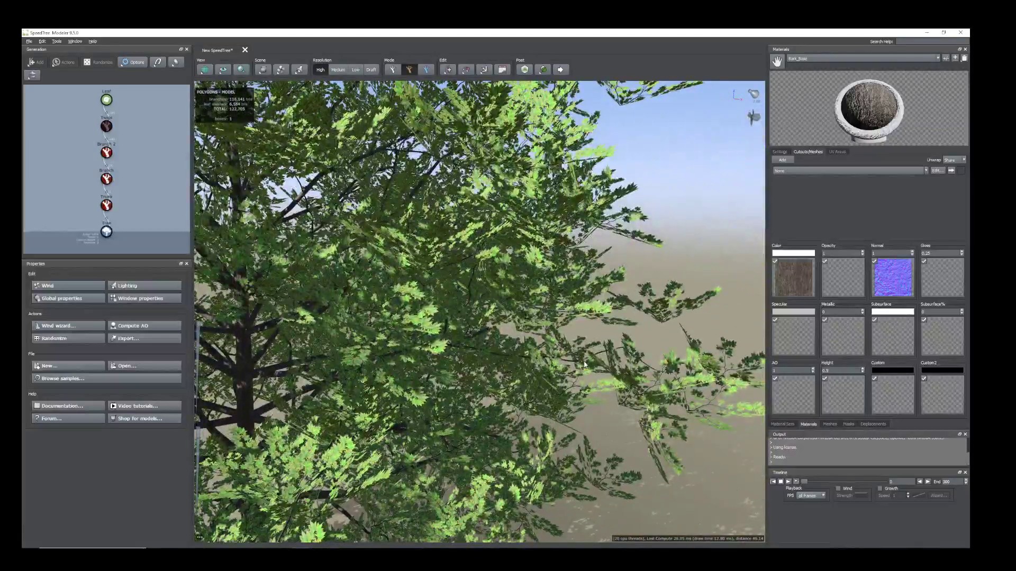
click(572, 364)
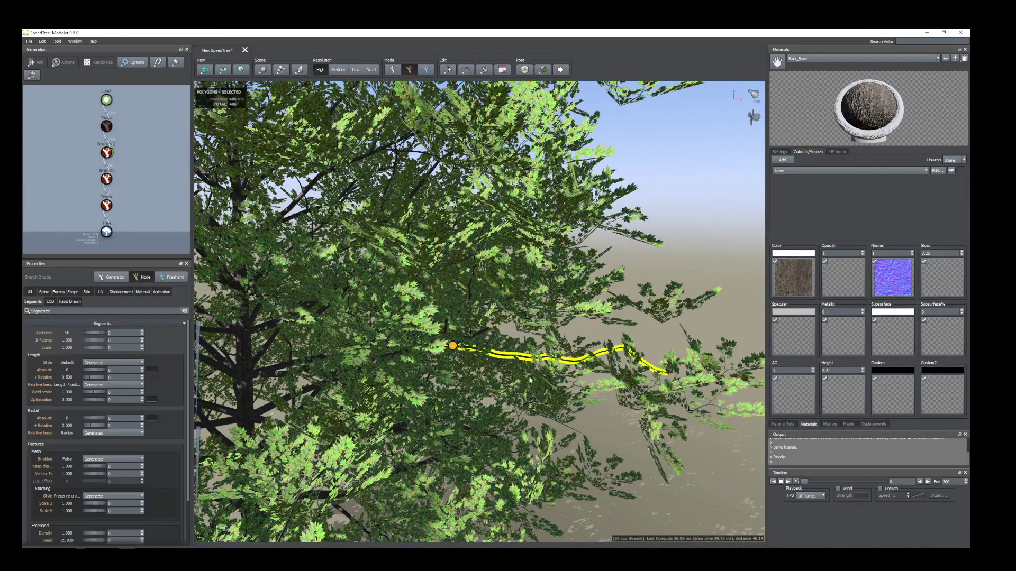
scroll(474, 363, down, 3)
key(space)
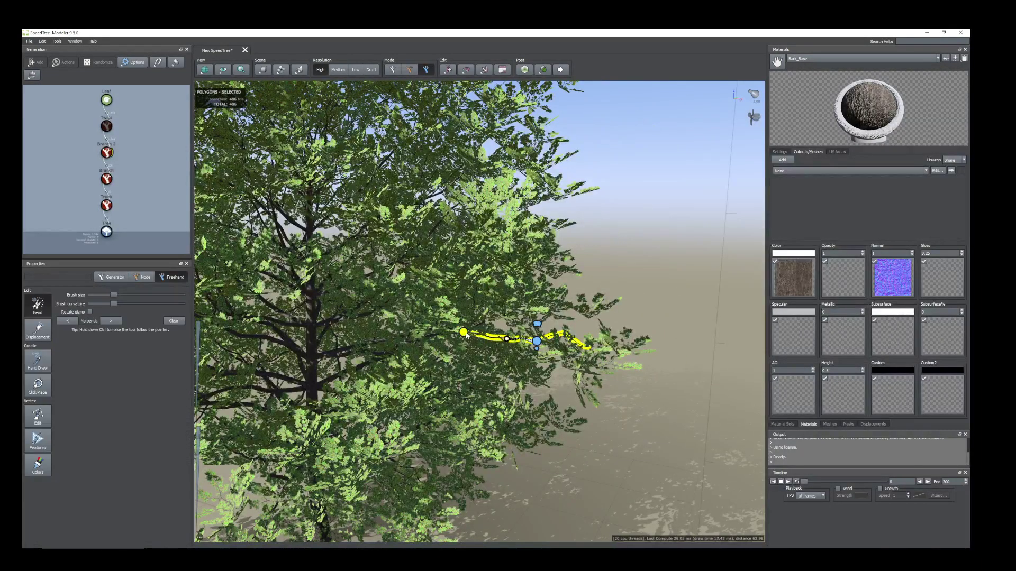
drag(465, 333, 423, 304)
drag(491, 360, 492, 353)
drag(397, 357, 529, 322)
Move the stray leaf node at the tip of the crown's outer edge inward toward the branches
scroll(544, 322, up, 2)
click(634, 323)
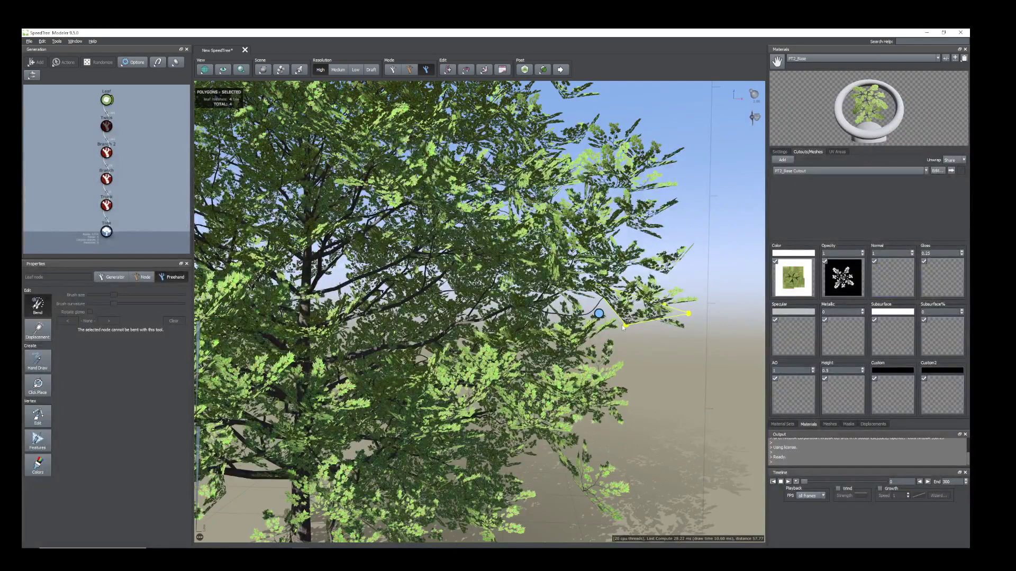
key(space)
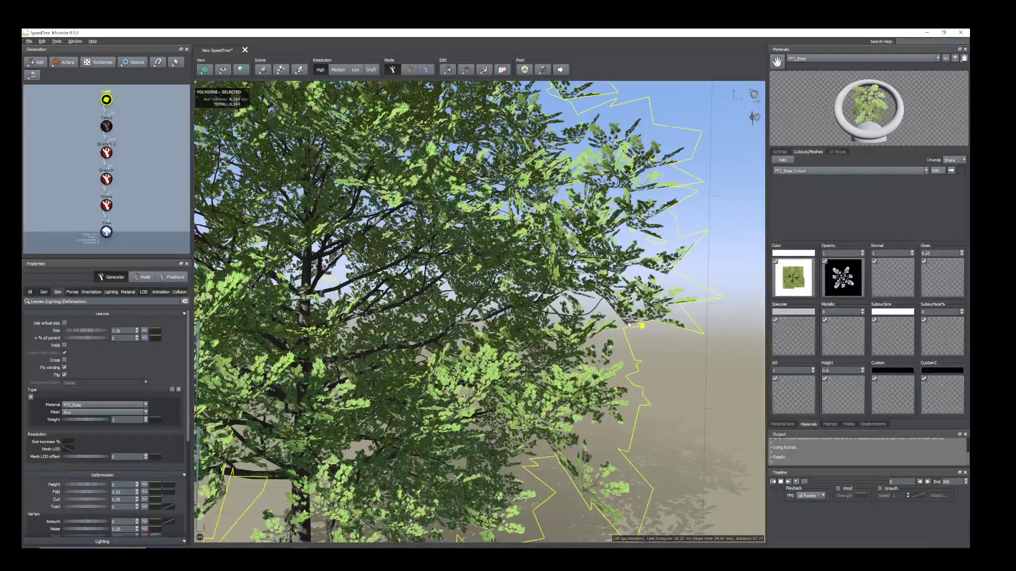
key(space)
click(614, 323)
click(628, 316)
drag(600, 313, 550, 319)
drag(723, 335, 698, 369)
Rotate the protruding leaf node at the crown's outer edge with the Out final adjustment
click(662, 363)
click(77, 292)
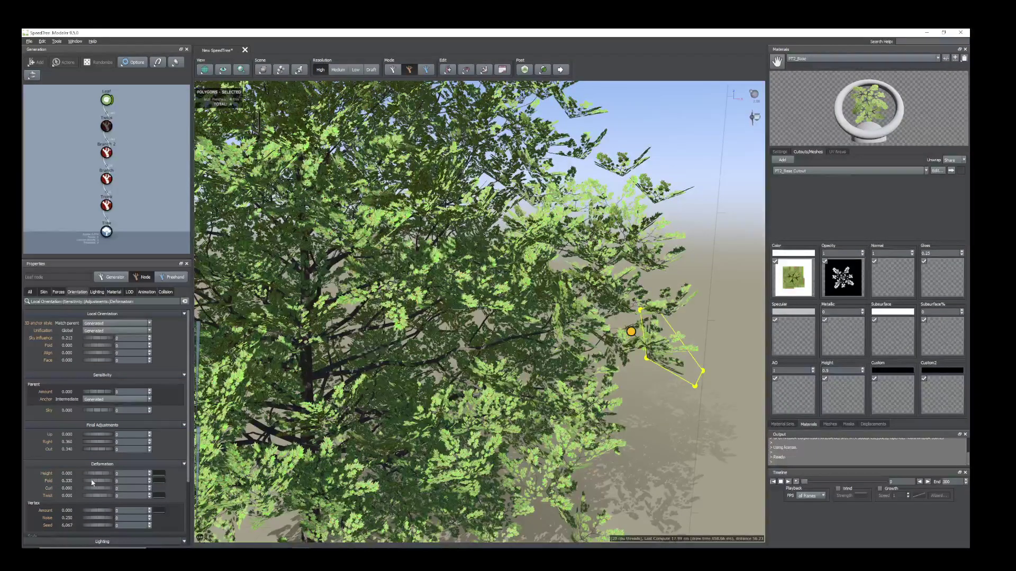
drag(89, 450, 74, 447)
click(667, 347)
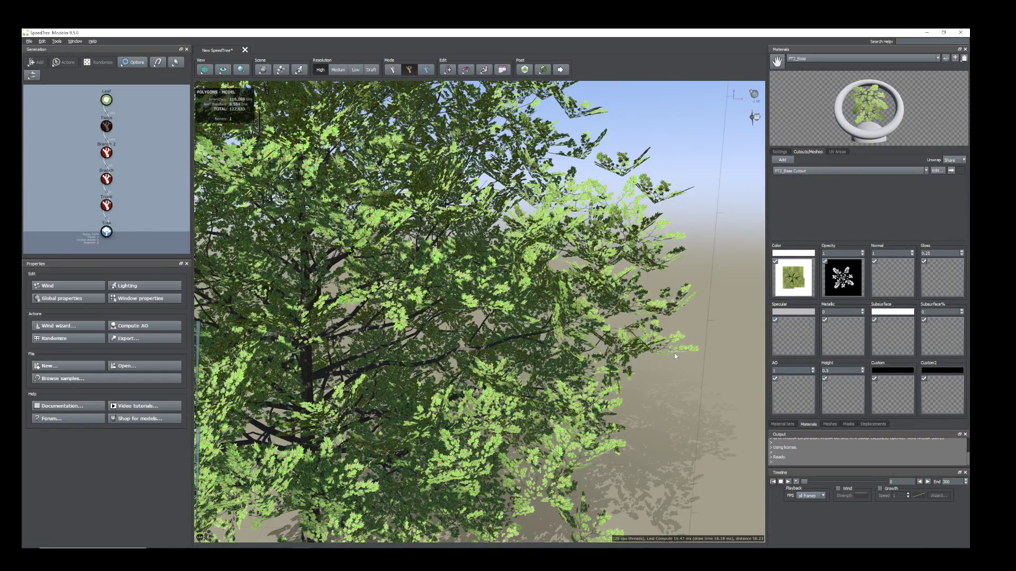
Set the Right final adjustment of the neighbouring protruding leaf node to -0.46 and move it inward into the foliage
click(675, 350)
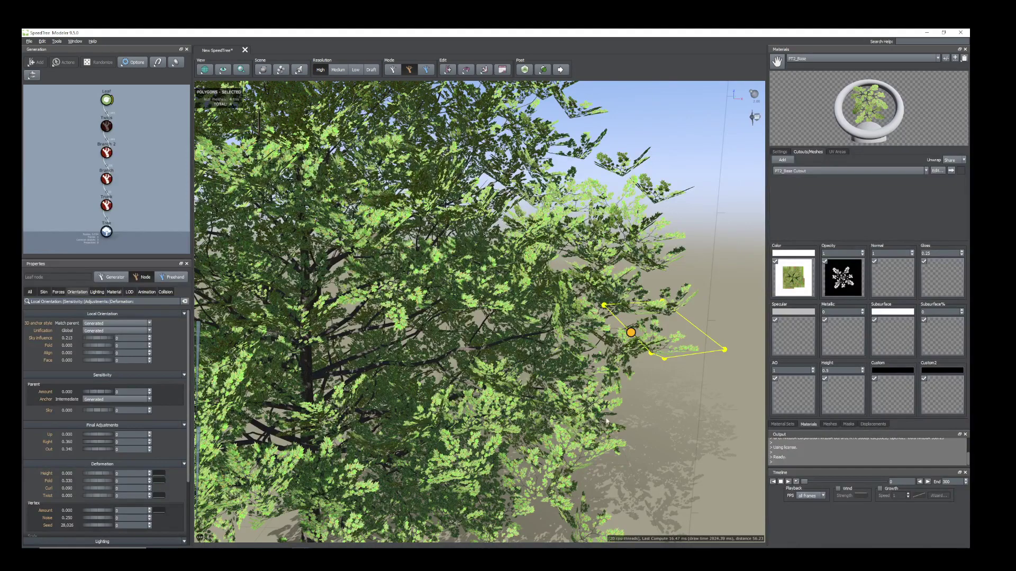
drag(637, 432, 617, 433)
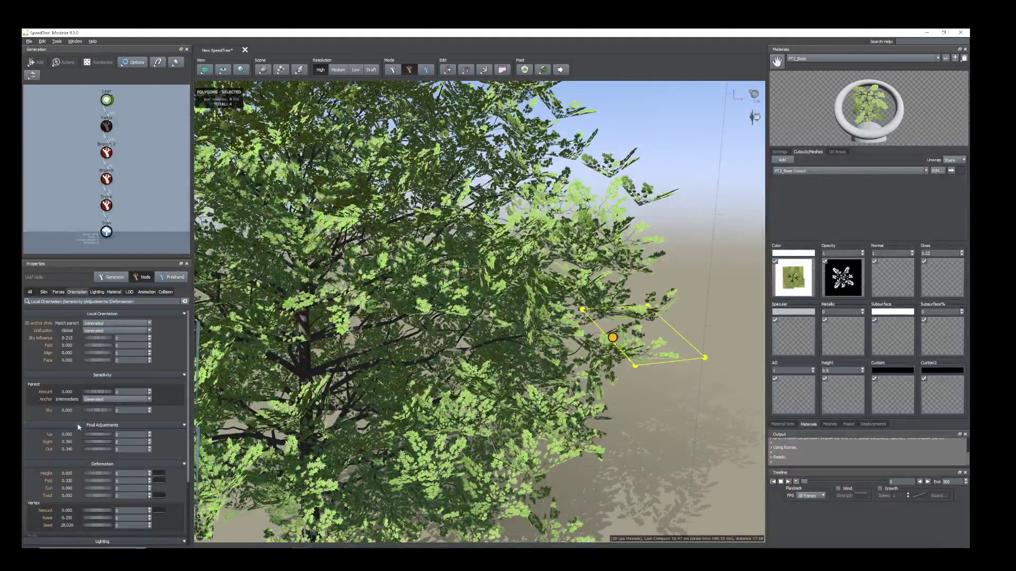
drag(100, 445, 83, 444)
drag(611, 338, 536, 336)
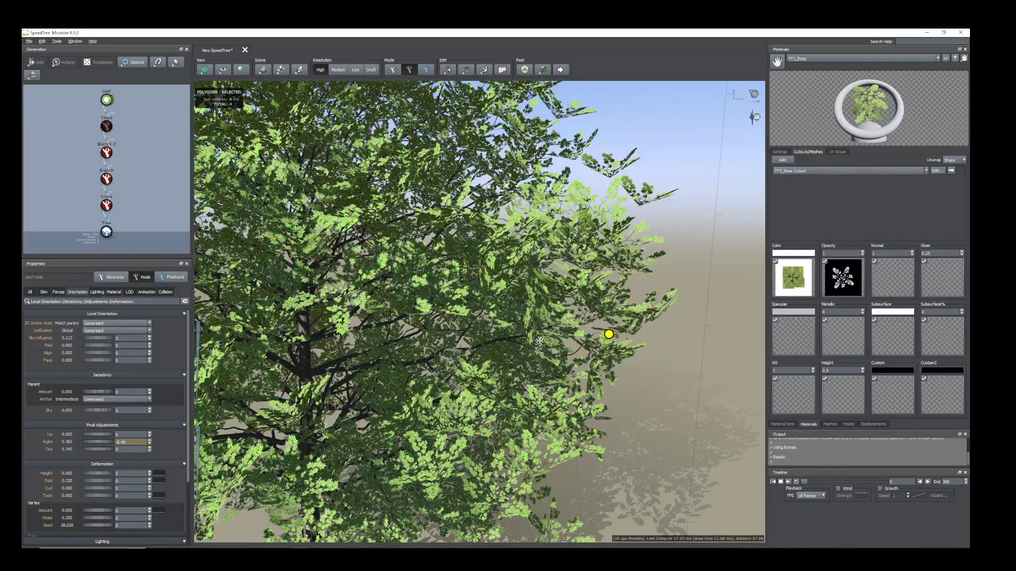
Move the stray leaf node protruding from the crown's outer edge inward into the foliage and turn it with the Out final adjustment
scroll(603, 385, down, 3)
scroll(602, 383, down, 1)
middle_drag(595, 364, 733, 426)
drag(733, 426, 699, 312)
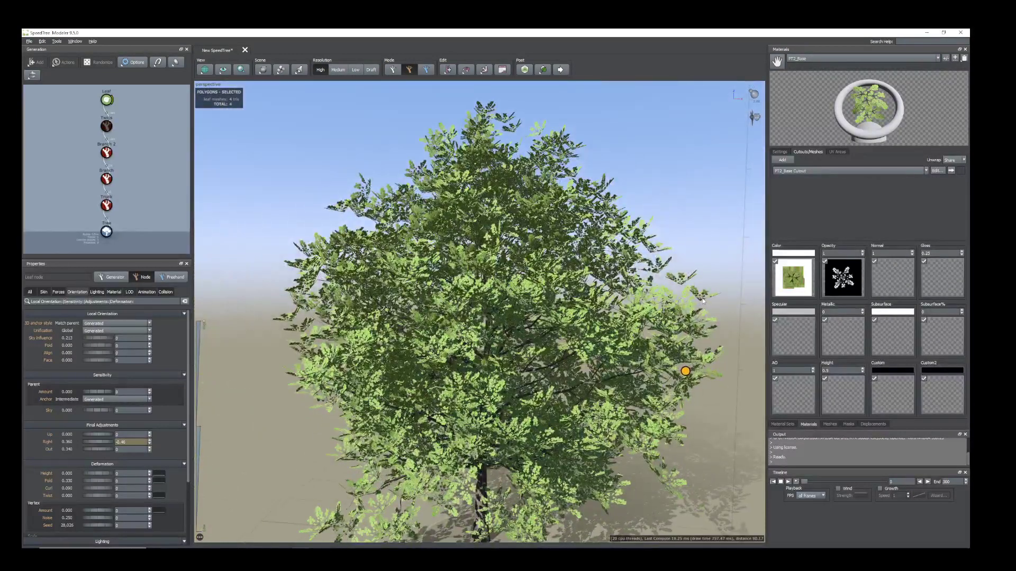
click(686, 310)
click(708, 299)
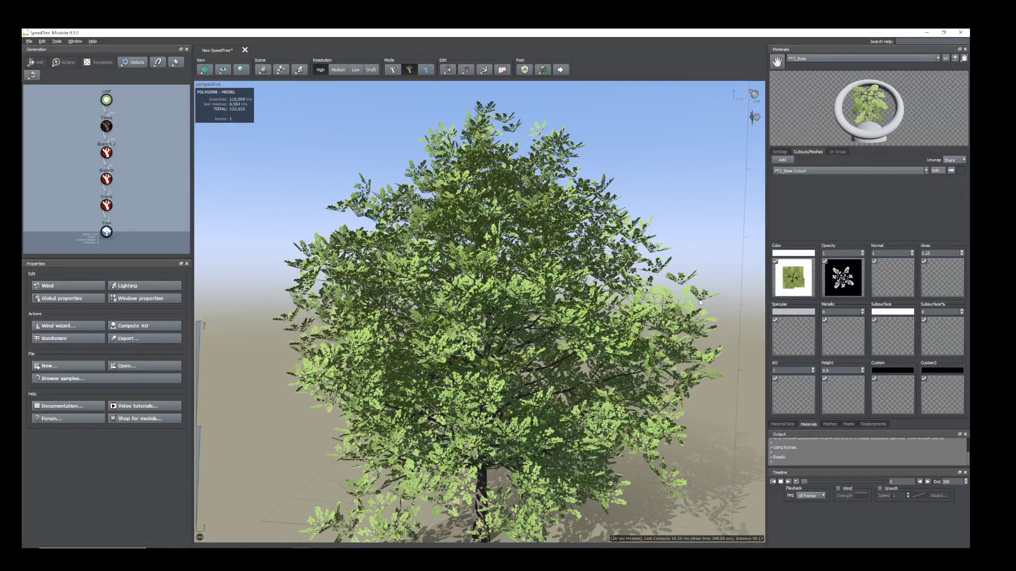
click(699, 303)
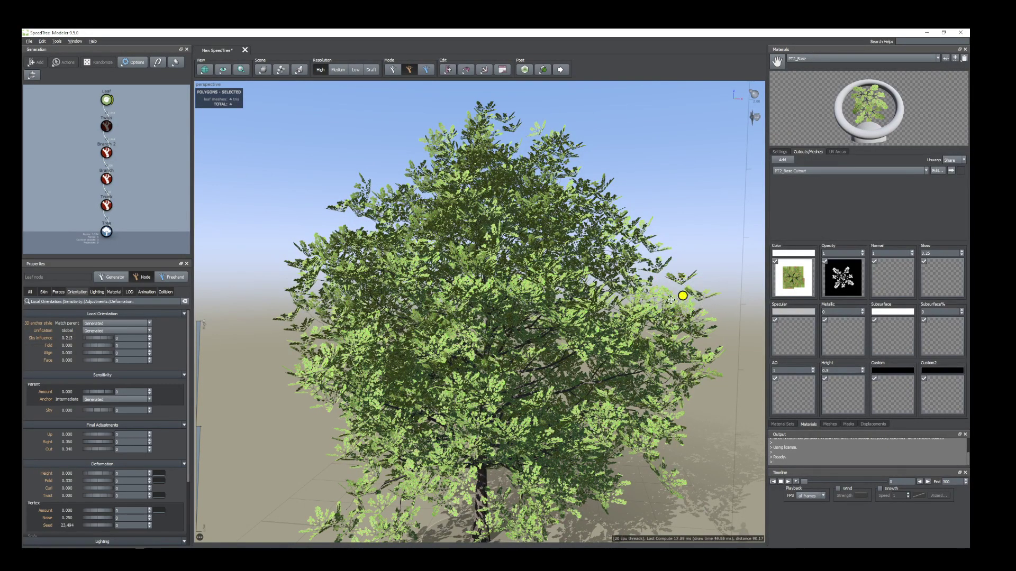
drag(669, 300, 635, 296)
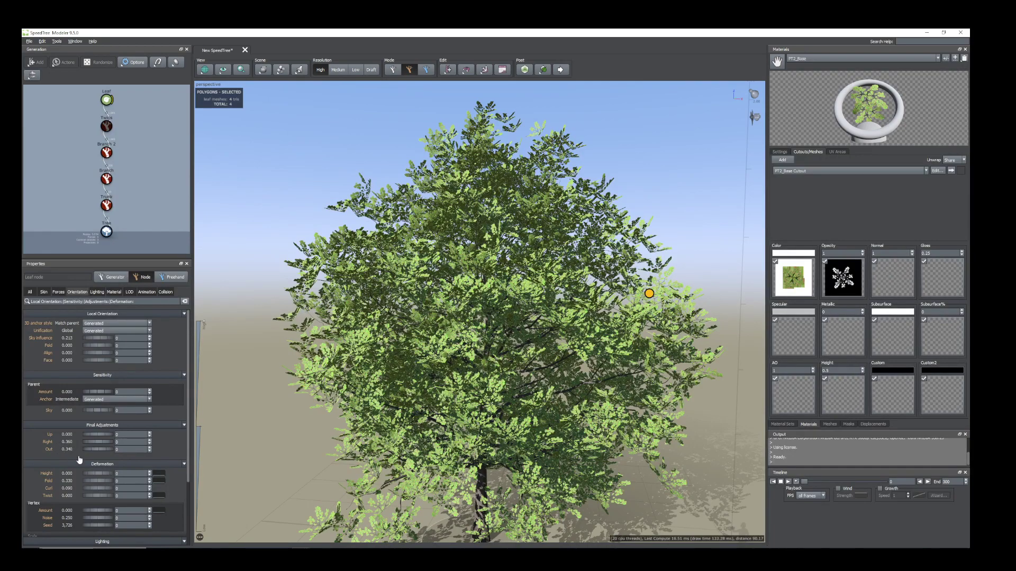
drag(105, 451, 93, 454)
Move the next protruding leaf node higher on the crown's outer edge inward and upward, and select the stray leaf above it
click(658, 271)
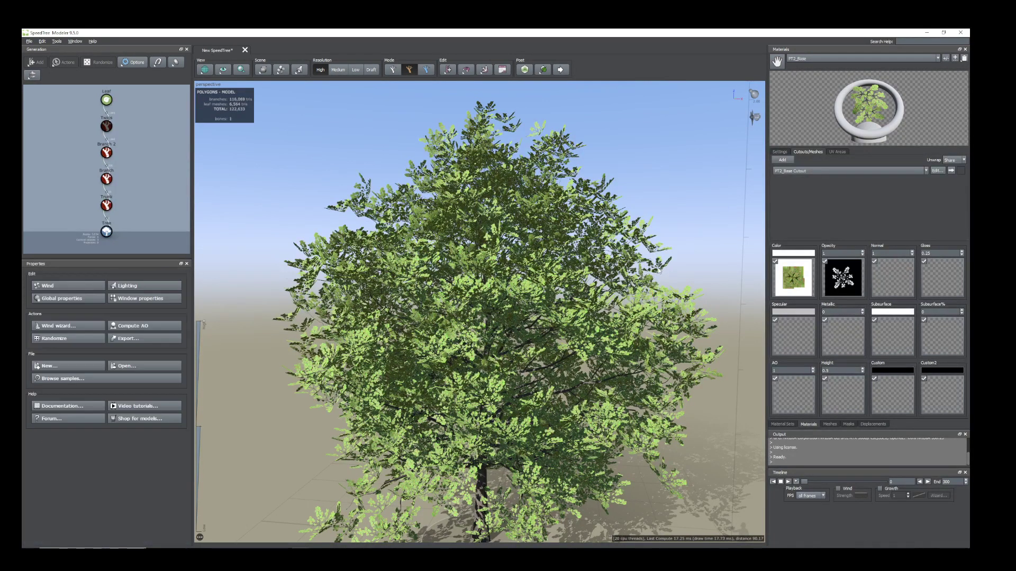
click(654, 272)
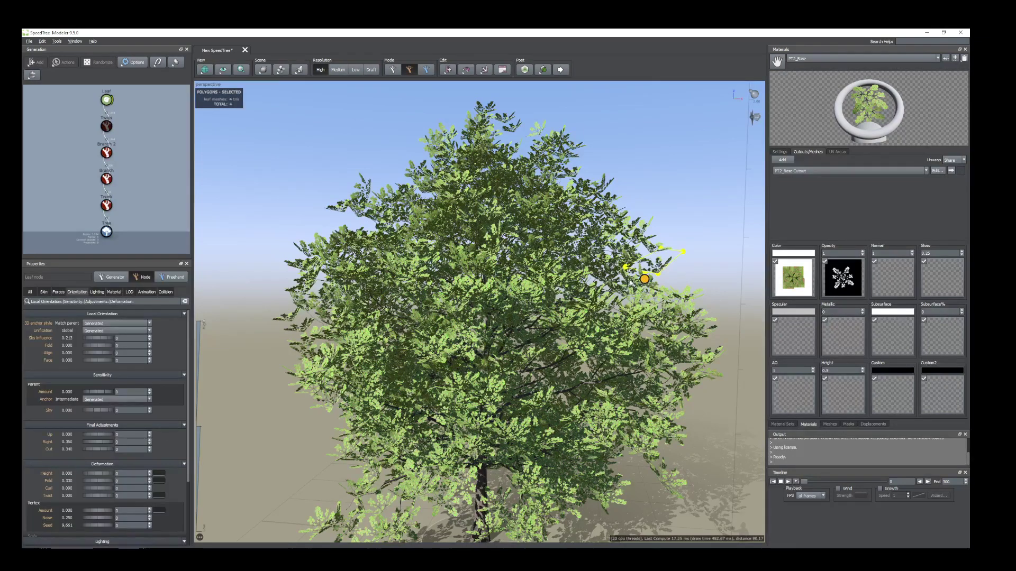
drag(631, 283, 614, 262)
click(654, 250)
Inspect the whole crown from the side and from above for remaining protruding leaves and branches
scroll(551, 322, down, 5)
scroll(500, 375, up, 4)
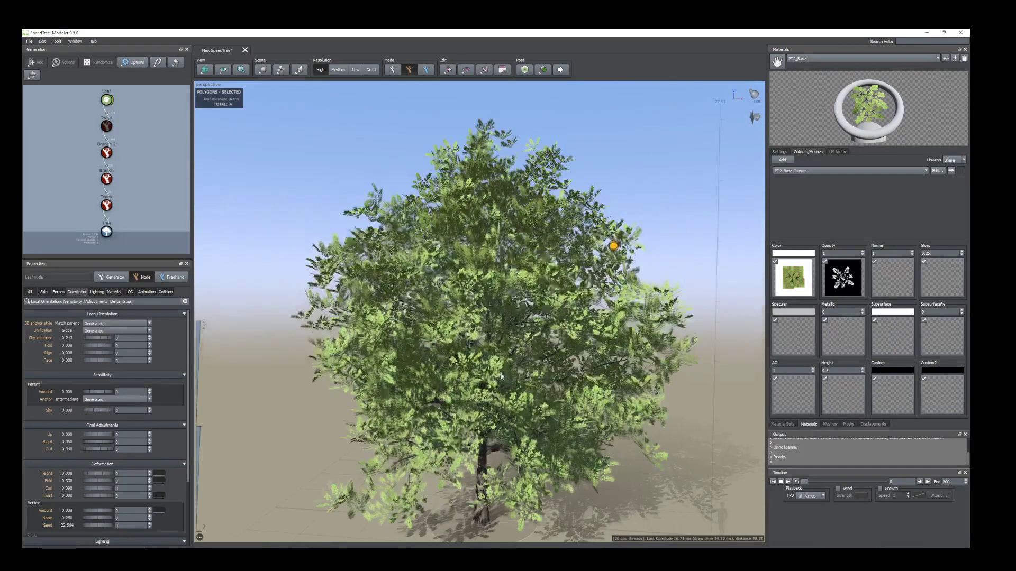
drag(501, 375, 495, 377)
drag(396, 490, 463, 468)
scroll(415, 477, down, 3)
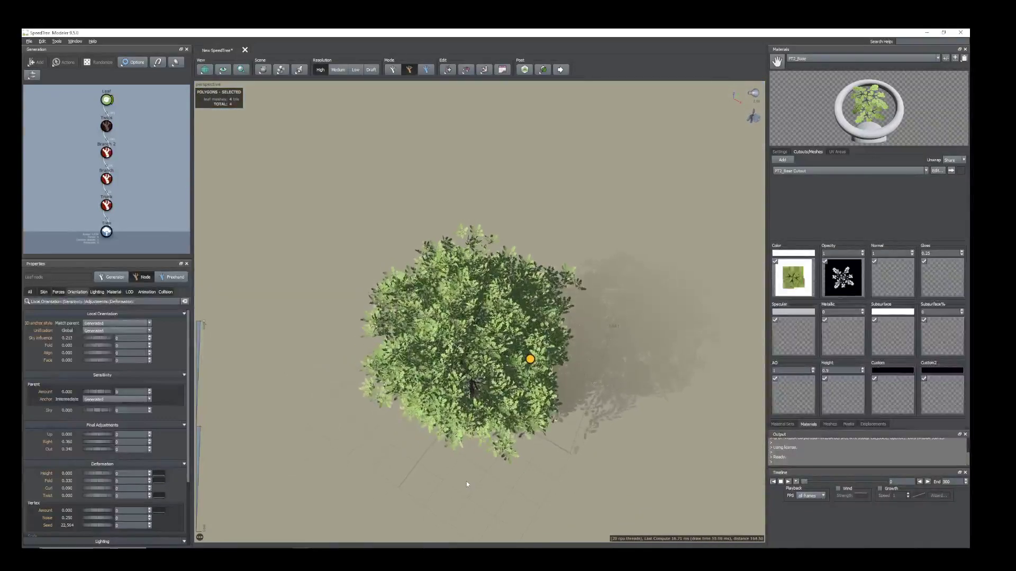
mouse_move(466, 483)
mouse_down()
mouse_move(497, 485)
mouse_move(479, 487)
mouse_up()
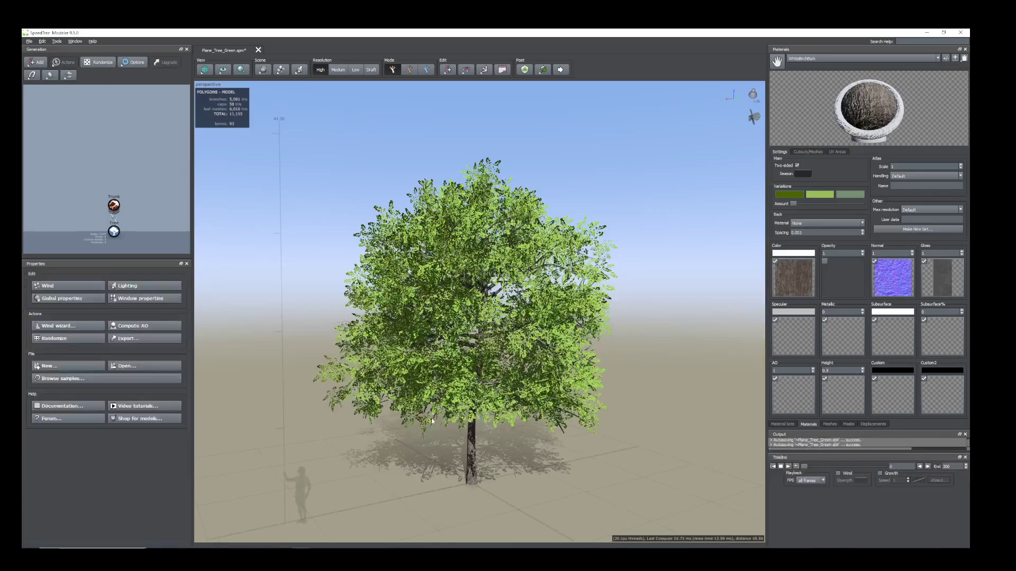
Examine the crown, branches and trunk of the Plane_Tree_Green model up close and from several angles
scroll(492, 396, up, 5)
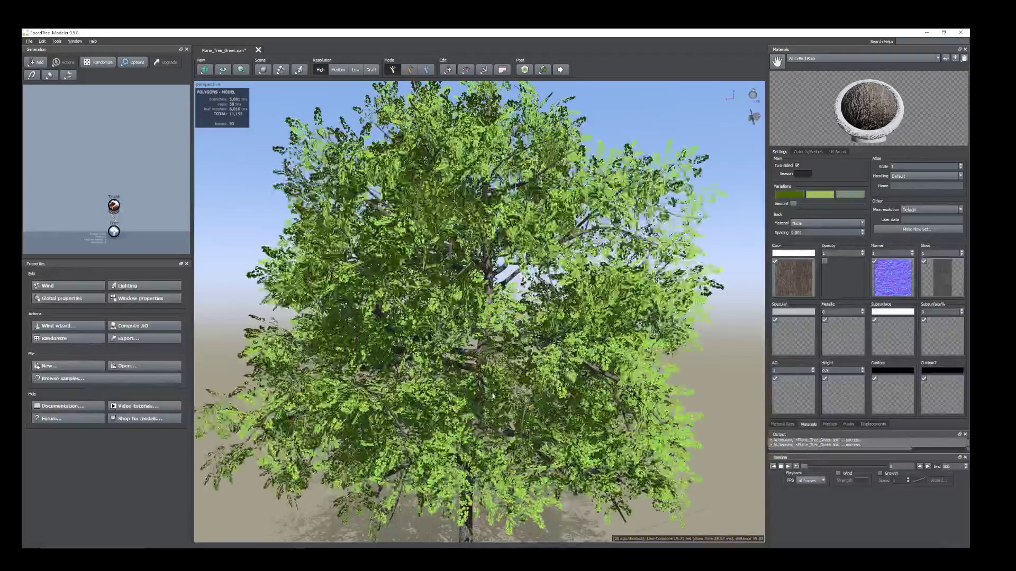
scroll(492, 395, down, 6)
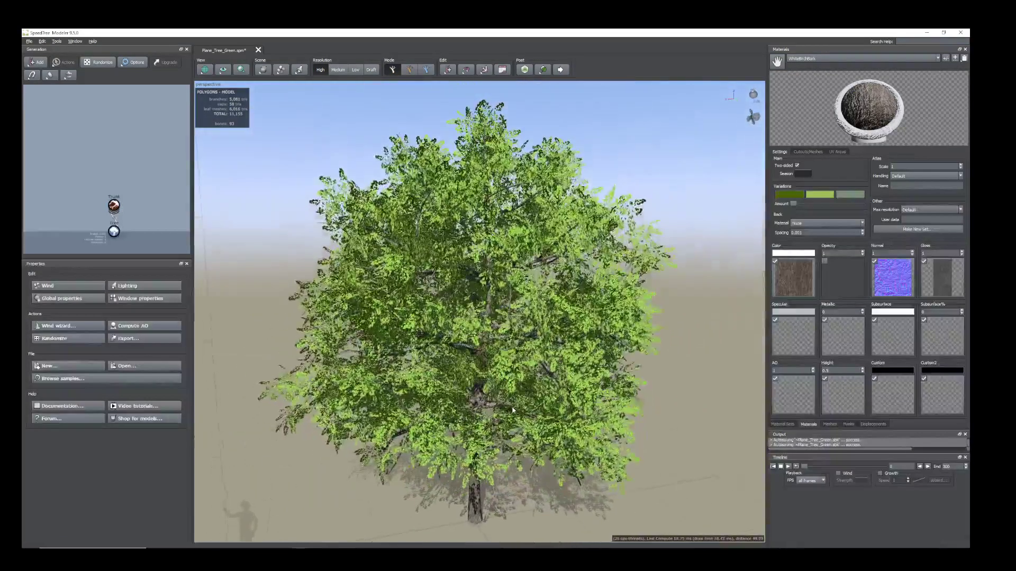
scroll(513, 410, down, 2)
drag(537, 414, 470, 346)
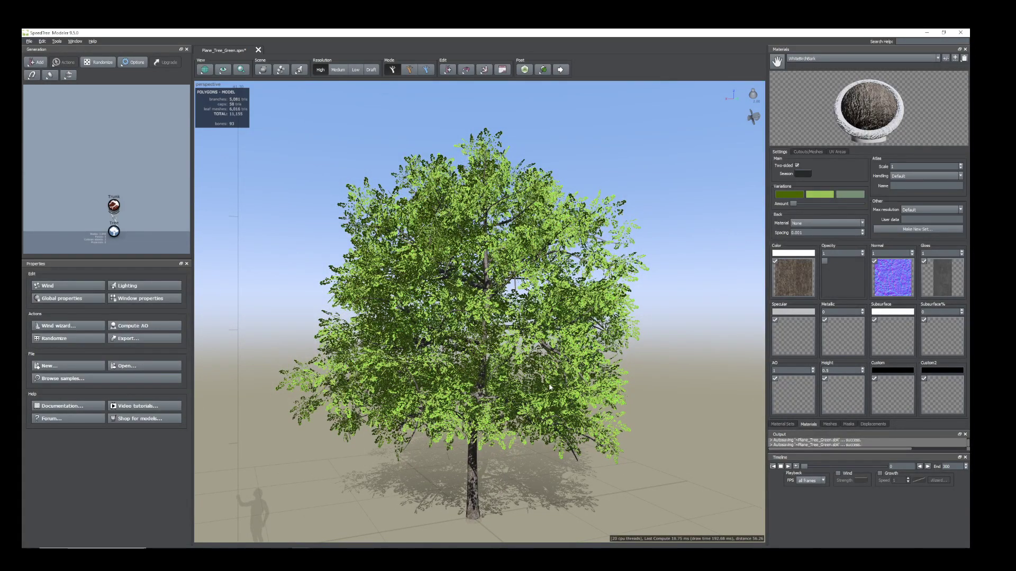
drag(441, 418, 416, 415)
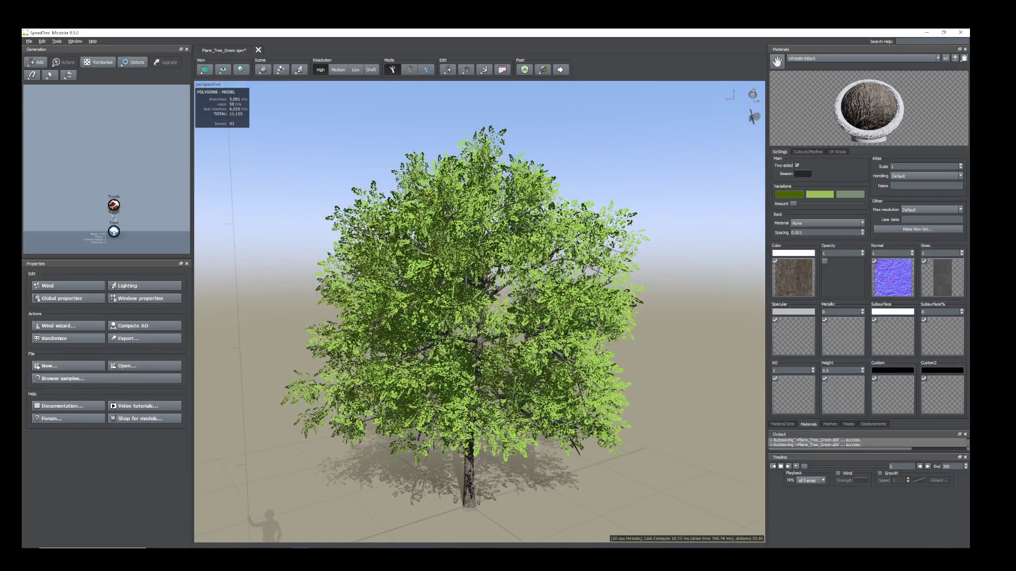